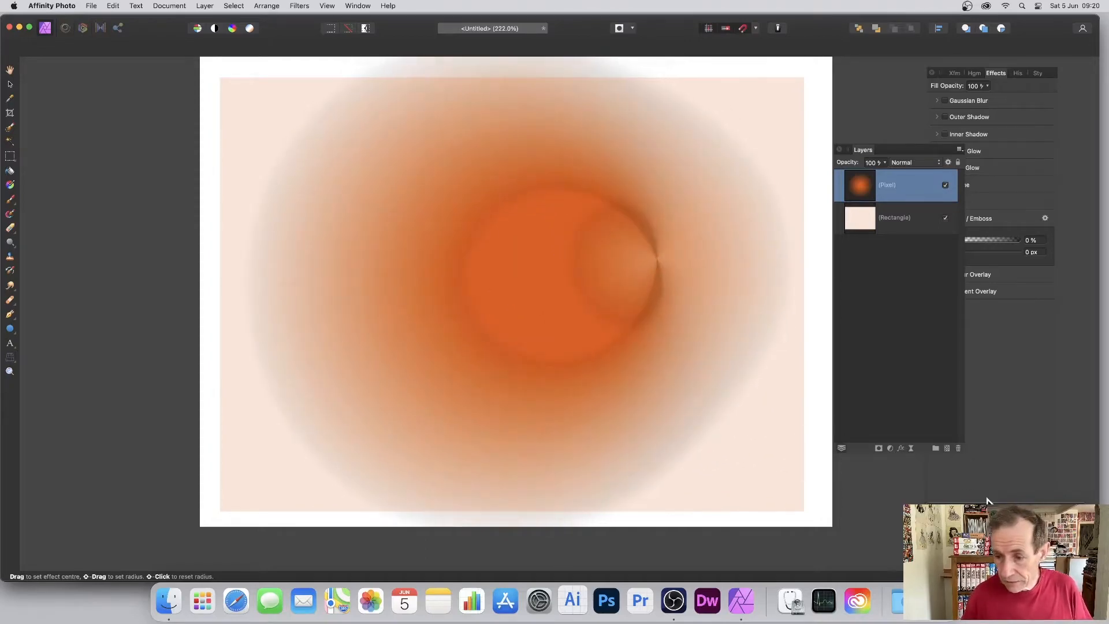
Step: Apply the open Zoom Blur at a 200 px radius and delete the blurred circle layer
{"action": "left_click_drag", "start_coordinate": [991, 510], "coordinate": [552, 290]}
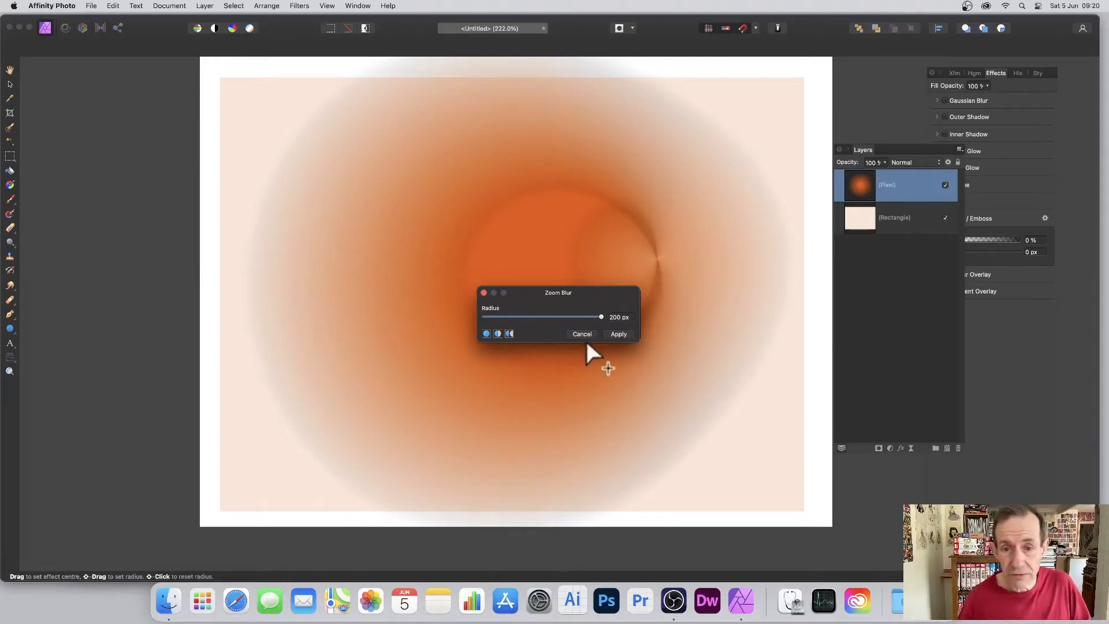
{"action": "left_click", "coordinate": [618, 334]}
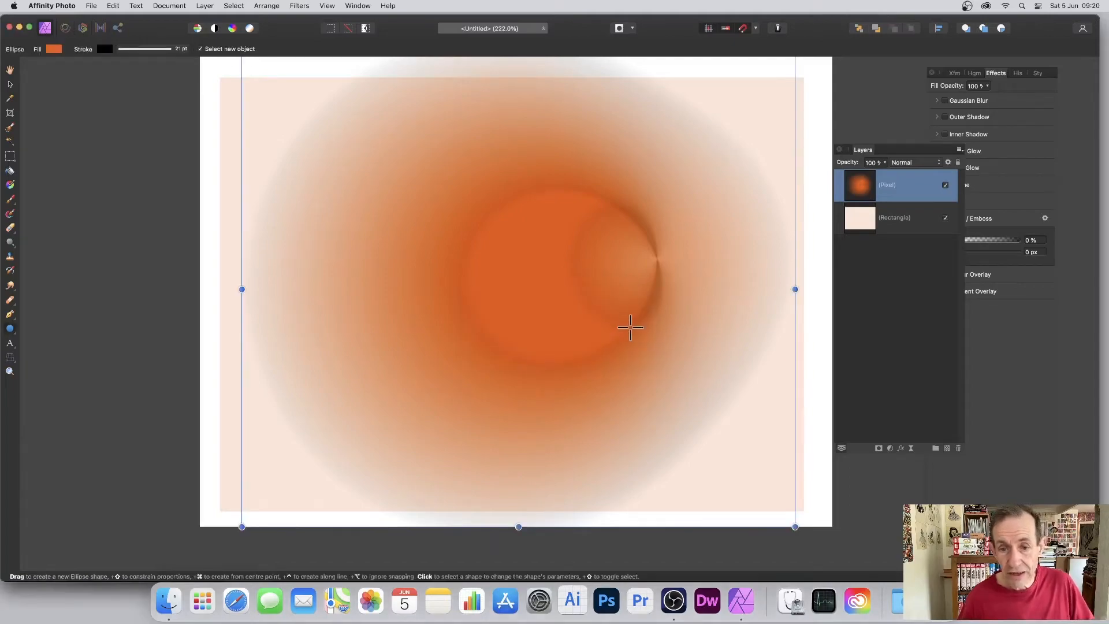
{"action": "left_click", "coordinate": [10, 84]}
{"action": "left_click_drag", "start_coordinate": [488, 193], "coordinate": [584, 318]}
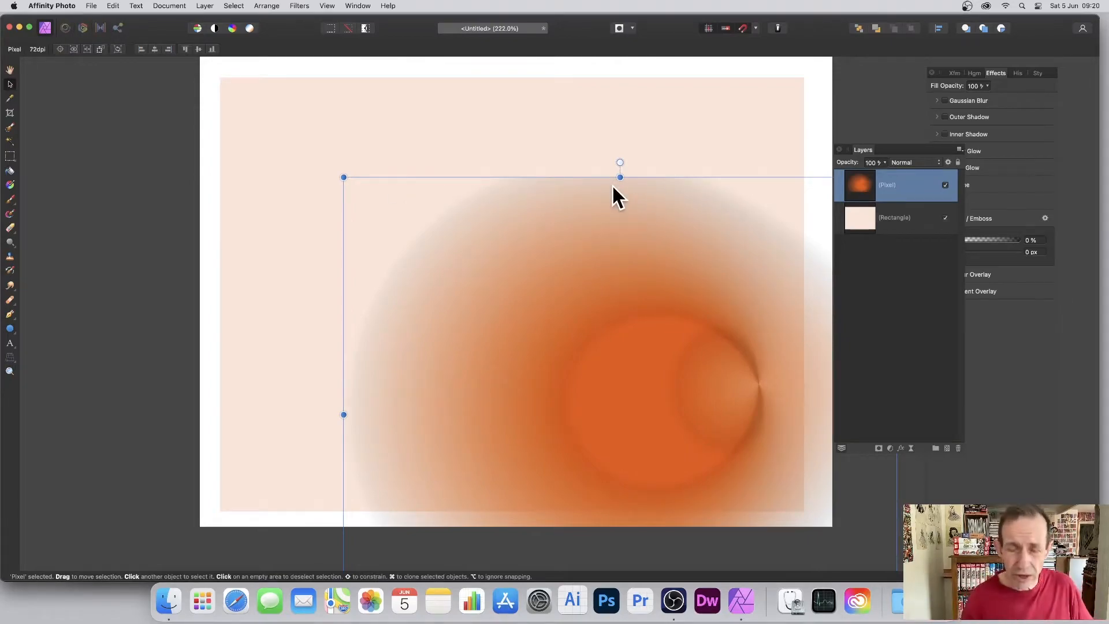
{"action": "key", "text": "Delete"}
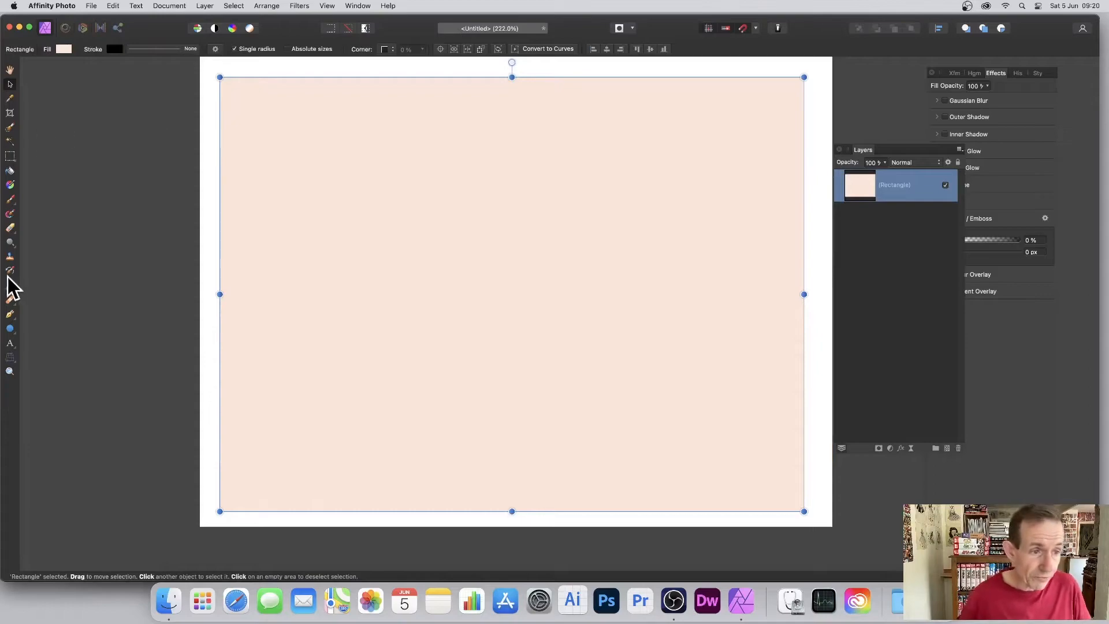
Step: Draw a small orange circle mid-page and apply Zoom Blur to it with the effect centre to its upper right
{"action": "left_click", "coordinate": [10, 328]}
{"action": "left_click_drag", "start_coordinate": [469, 247], "coordinate": [547, 318]}
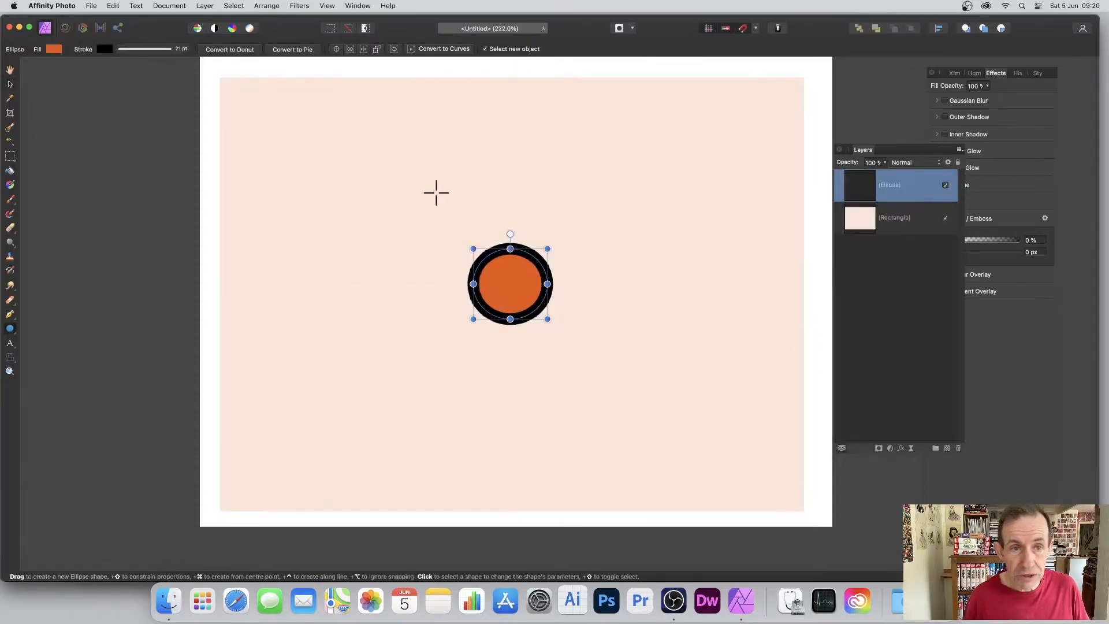
{"action": "left_click", "coordinate": [296, 6]}
{"action": "mouse_move", "coordinate": [296, 38]}
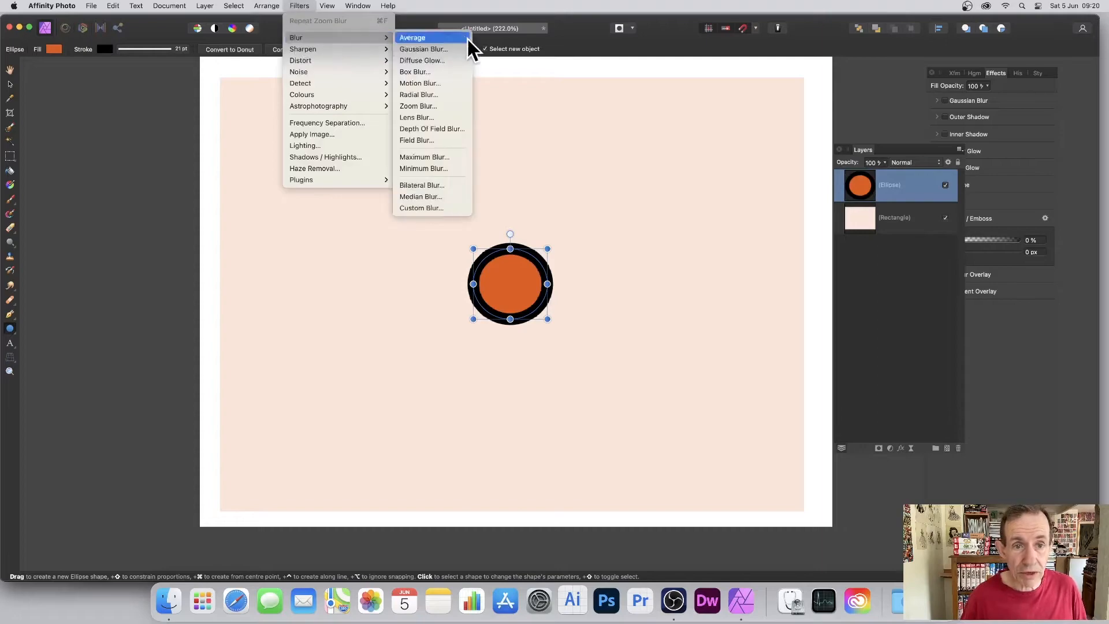
{"action": "left_click", "coordinate": [449, 105]}
{"action": "left_click_drag", "start_coordinate": [496, 247], "coordinate": [639, 169]}
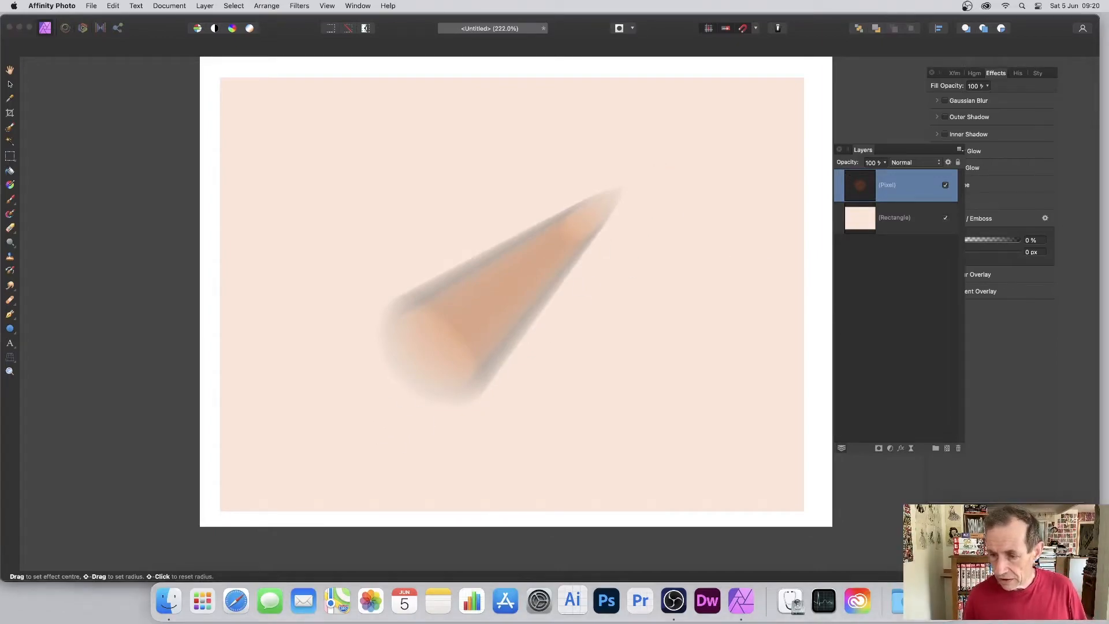
{"action": "key", "text": "m"}
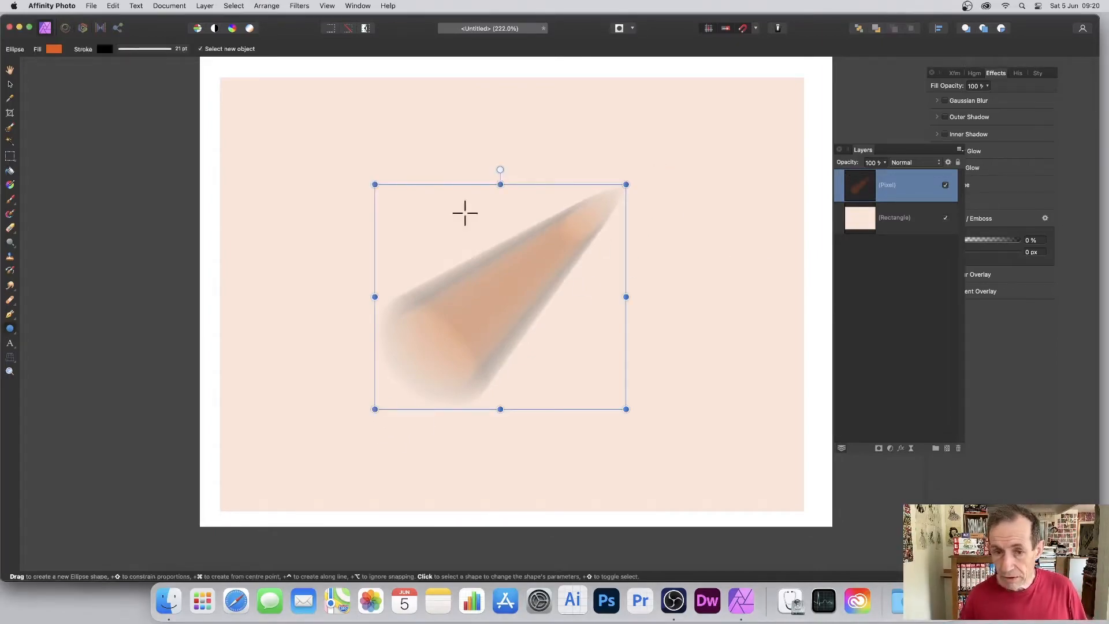
Step: Duplicate the blurred cone into four offset copies and rotate the topmost copy so its tip points to the upper left
{"action": "left_click", "coordinate": [10, 85]}
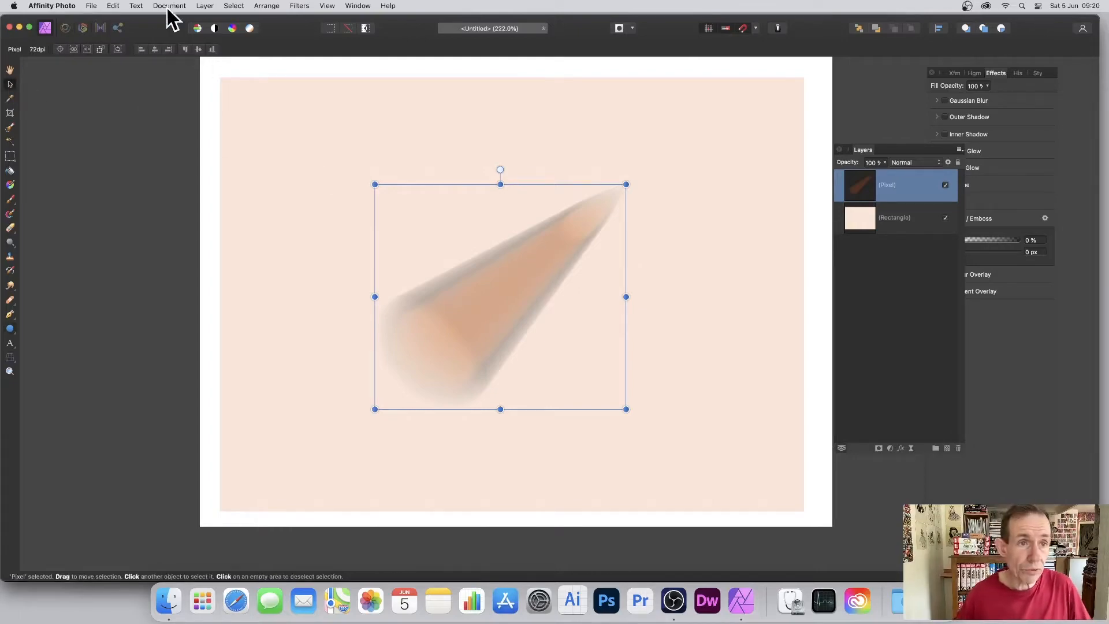
{"action": "left_click", "coordinate": [205, 6]}
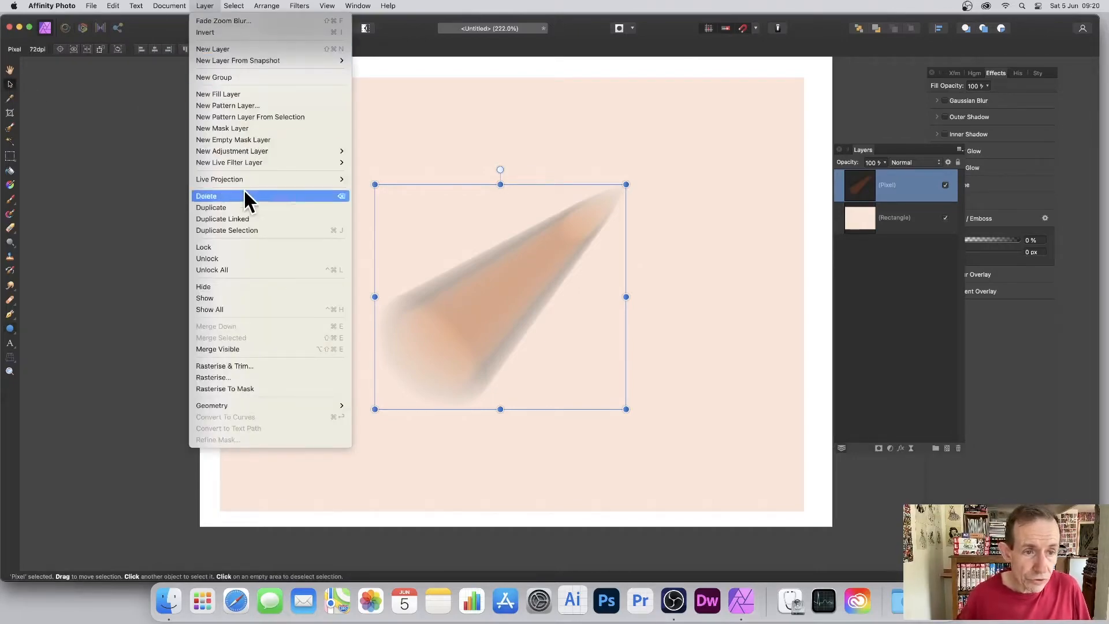
{"action": "left_click", "coordinate": [235, 208]}
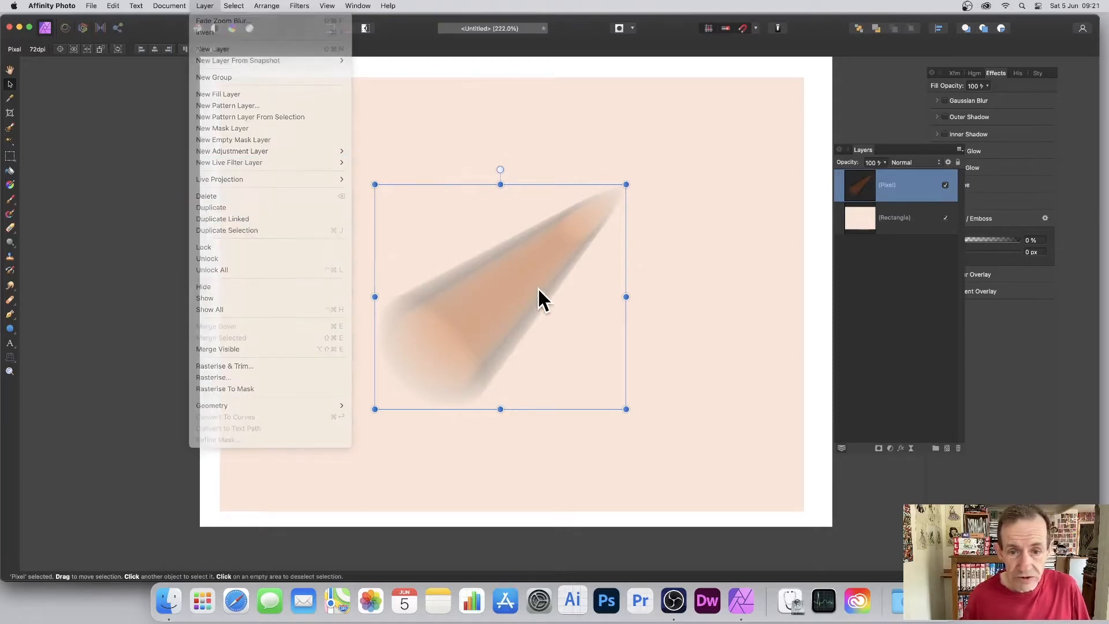
{"action": "mouse_move", "coordinate": [539, 301]}
{"action": "left_mouse_down"}
{"action": "mouse_move", "coordinate": [445, 203]}
{"action": "mouse_move", "coordinate": [568, 319]}
{"action": "mouse_move", "coordinate": [503, 268]}
{"action": "left_mouse_up"}
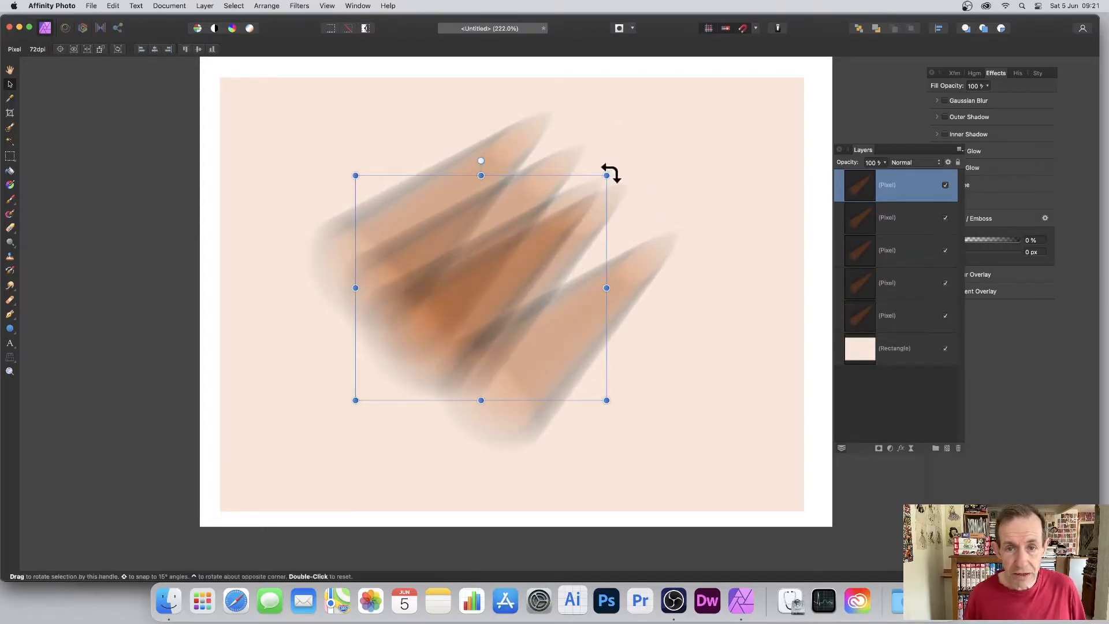
{"action": "left_click_drag", "start_coordinate": [610, 172], "coordinate": [360, 159]}
{"action": "left_click_drag", "start_coordinate": [487, 282], "coordinate": [398, 225]}
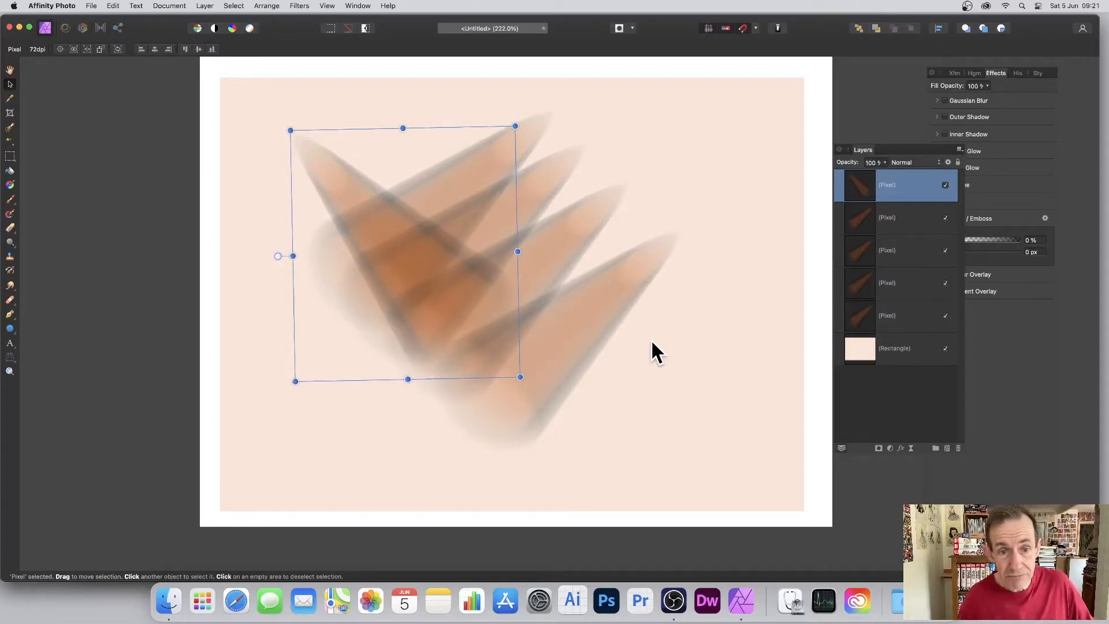
Step: Set the topmost cone's blend mode to Linear Light and enlarge it so it spans the other copies
{"action": "left_click", "coordinate": [906, 162]}
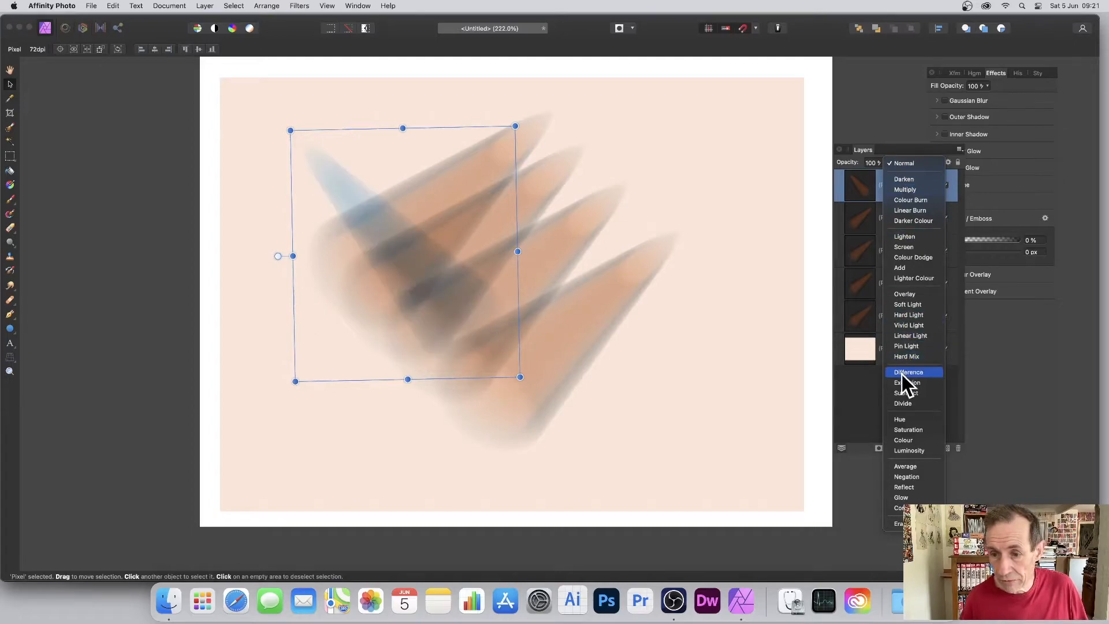
{"action": "left_click", "coordinate": [910, 336]}
{"action": "left_click_drag", "start_coordinate": [518, 377], "coordinate": [687, 462]}
{"action": "left_click_drag", "start_coordinate": [514, 294], "coordinate": [519, 296]}
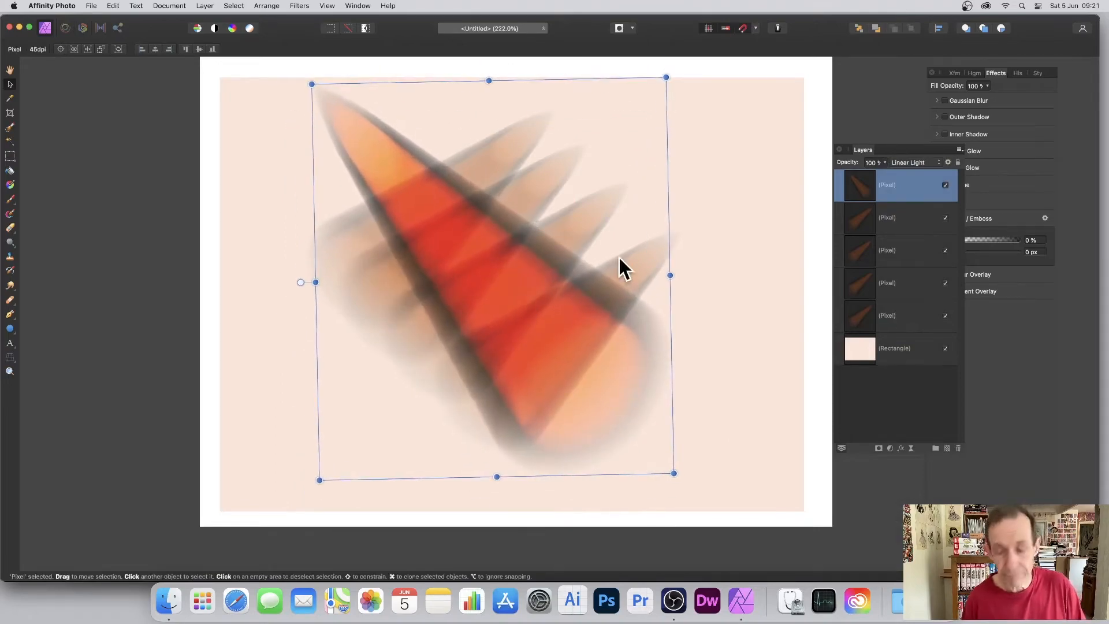
Step: Delete all five blurred cone layers above the background rectangle
{"action": "key", "text": "Delete"}
{"action": "key", "text": "Delete"}
{"action": "key", "text": "Delete"}
{"action": "key", "text": "Delete"}
{"action": "key", "text": "Delete"}
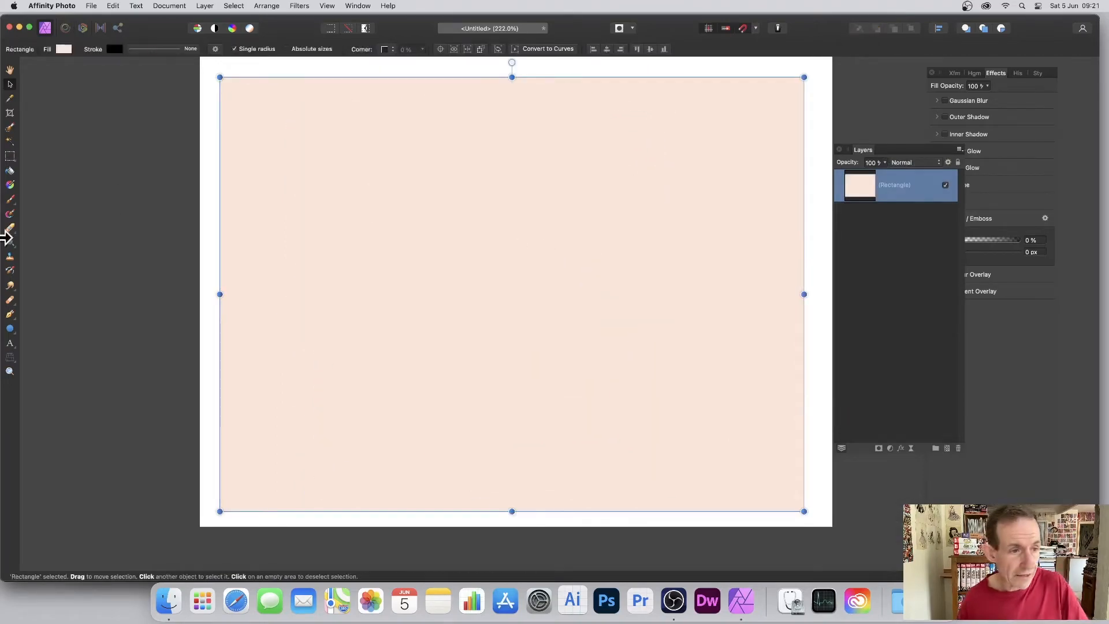
Step: Draw a five-pointed star in the middle of the page with an inner radius of 30%
{"action": "left_click", "coordinate": [10, 328]}
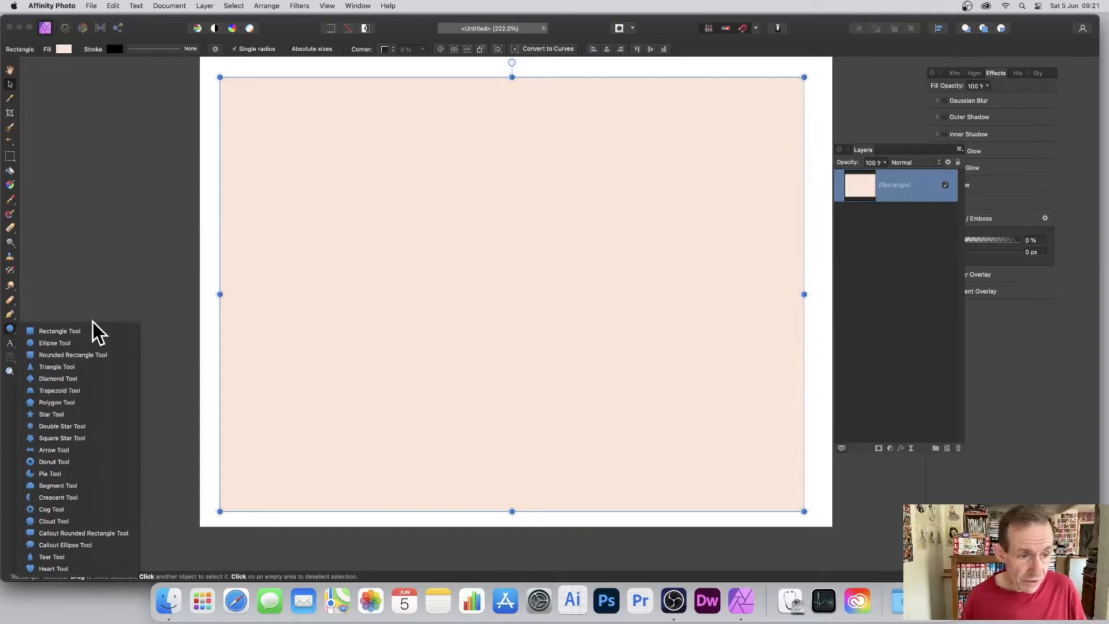
{"action": "left_click", "coordinate": [84, 415]}
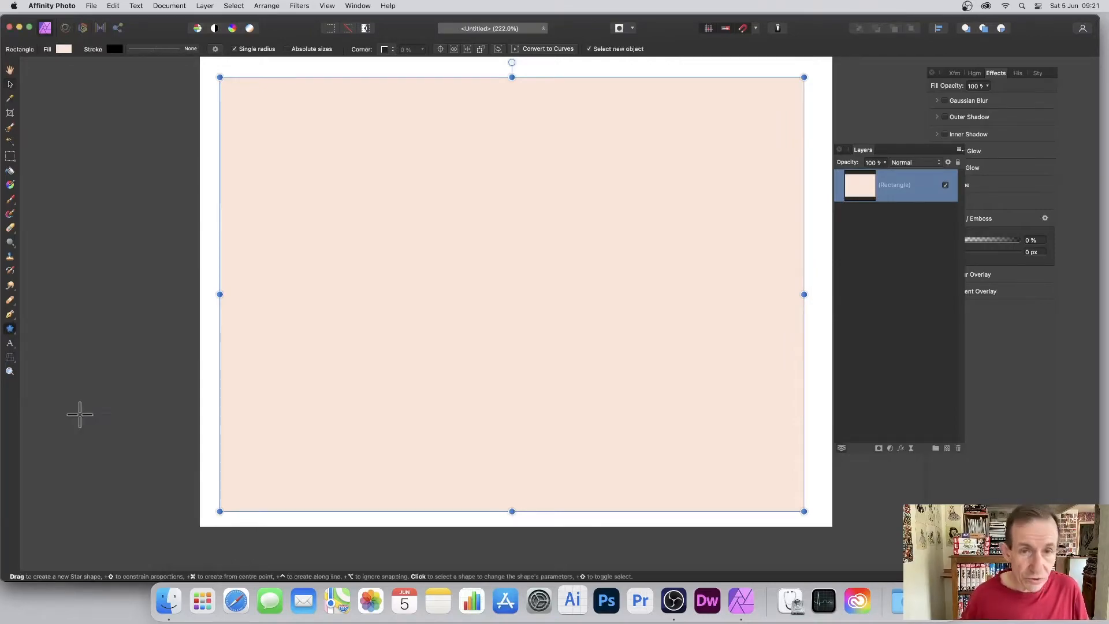
{"action": "left_click_drag", "start_coordinate": [489, 247], "coordinate": [669, 424]}
{"action": "left_click", "coordinate": [8, 84]}
{"action": "left_click_drag", "start_coordinate": [598, 308], "coordinate": [536, 265]}
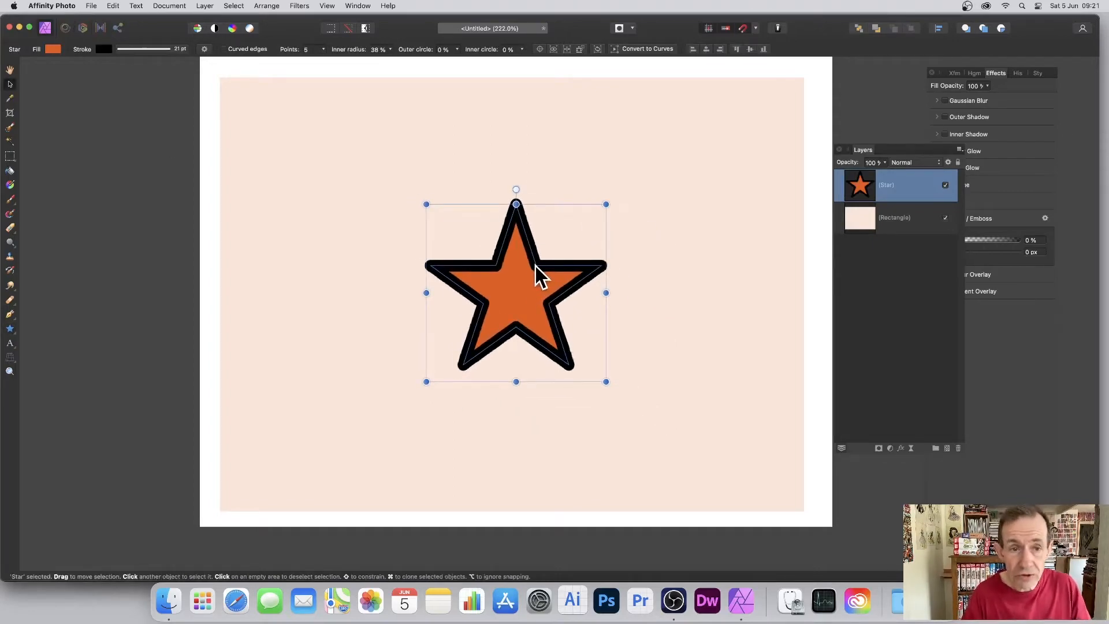
{"action": "left_click", "coordinate": [390, 50]}
{"action": "mouse_move", "coordinate": [390, 56]}
{"action": "left_mouse_down"}
{"action": "mouse_move", "coordinate": [374, 56]}
{"action": "mouse_move", "coordinate": [428, 57]}
{"action": "mouse_move", "coordinate": [380, 58]}
{"action": "left_mouse_up"}
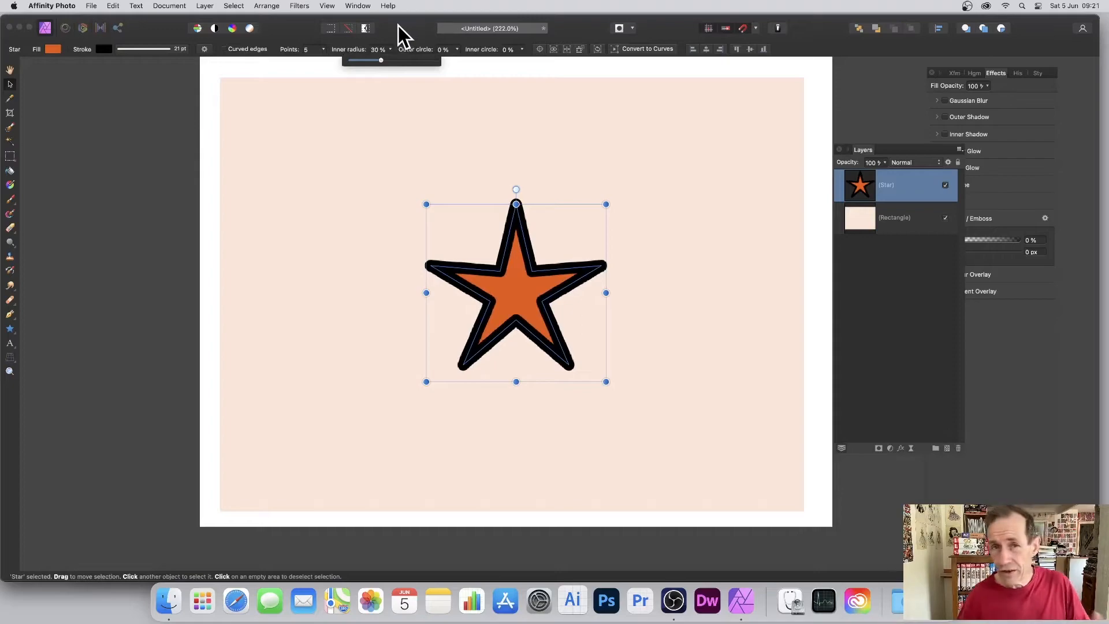
Step: Apply Zoom Blur to the star with the effect centre slightly below its middle, and try moving the blurred result
{"action": "left_click", "coordinate": [297, 5]}
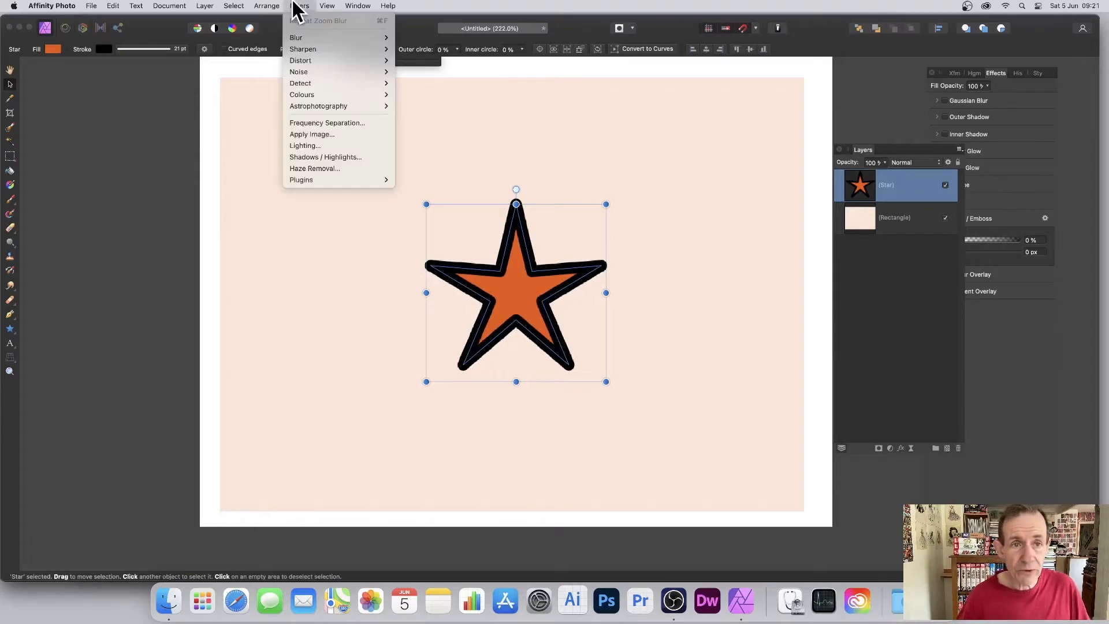
{"action": "mouse_move", "coordinate": [293, 37]}
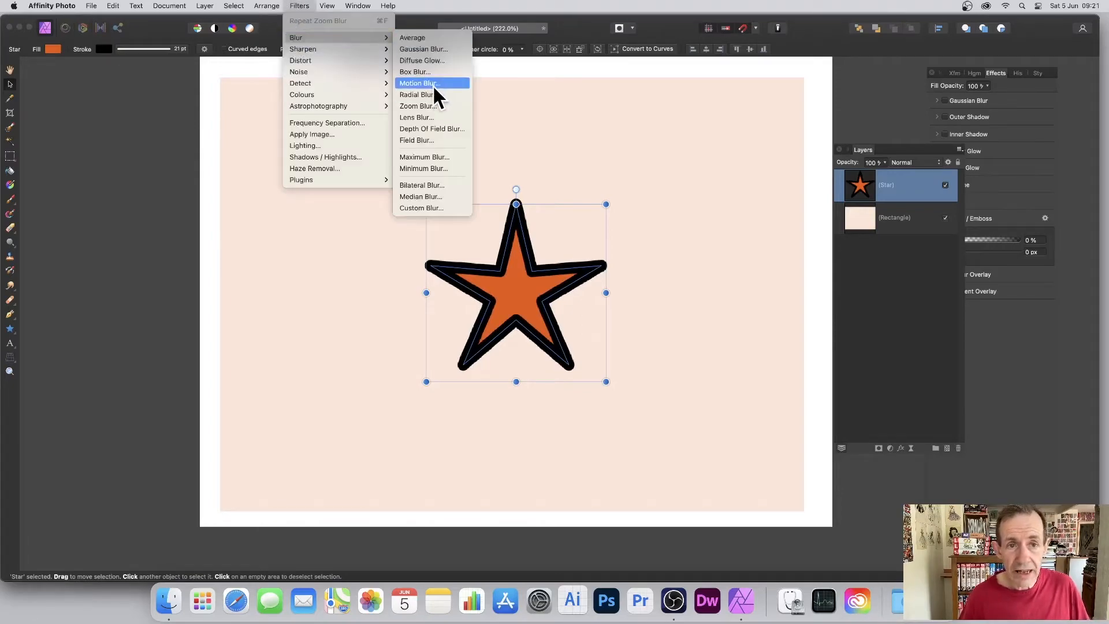
{"action": "left_click", "coordinate": [429, 105]}
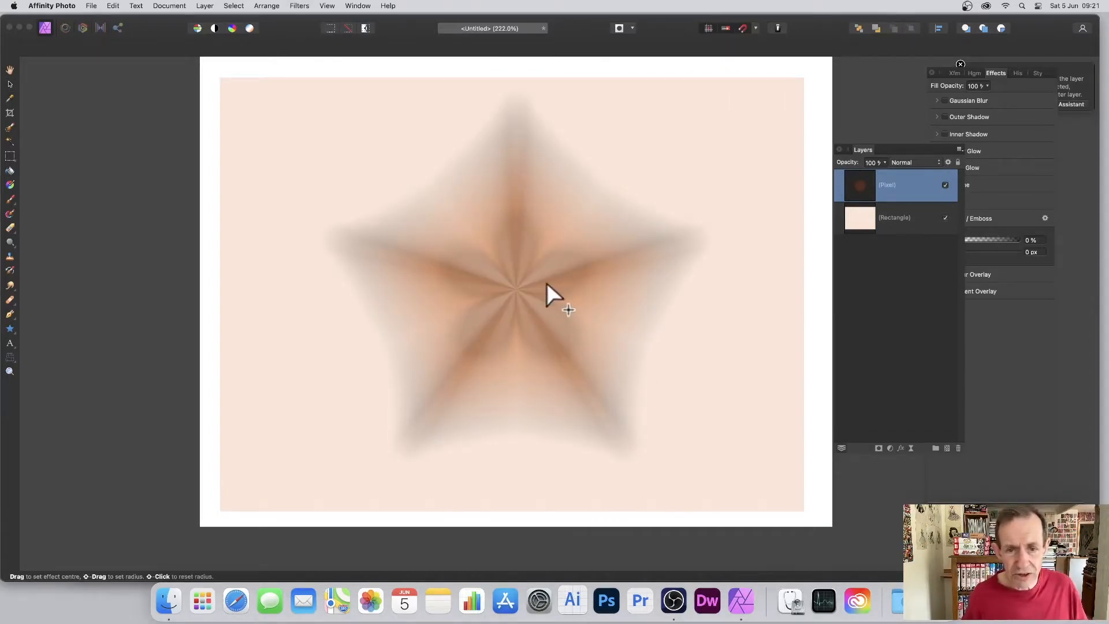
{"action": "left_click_drag", "start_coordinate": [511, 290], "coordinate": [526, 325]}
{"action": "key", "text": "v"}
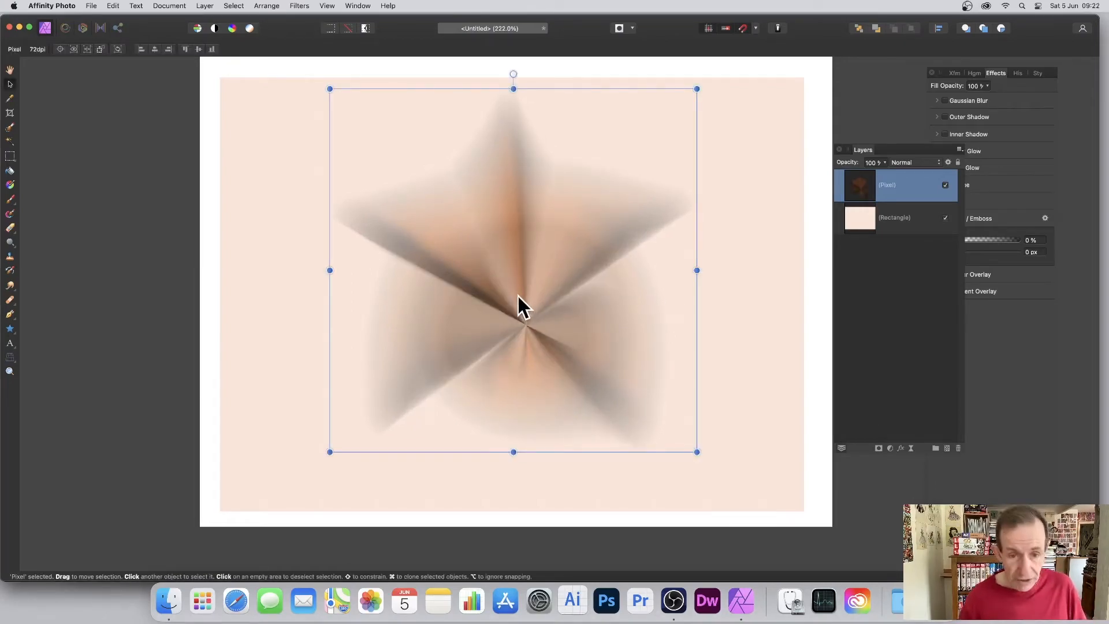
{"action": "mouse_move", "coordinate": [518, 299]}
{"action": "left_mouse_down"}
{"action": "mouse_move", "coordinate": [465, 260]}
{"action": "mouse_move", "coordinate": [432, 351]}
{"action": "mouse_move", "coordinate": [532, 421]}
{"action": "mouse_move", "coordinate": [547, 407]}
{"action": "left_mouse_up"}
Step: Undo the star's moves, Zoom Blur and rasterisation, back to the editable star shape
{"action": "key", "text": "super+z"}
{"action": "key", "text": "super+z"}
{"action": "key", "text": "super+z"}
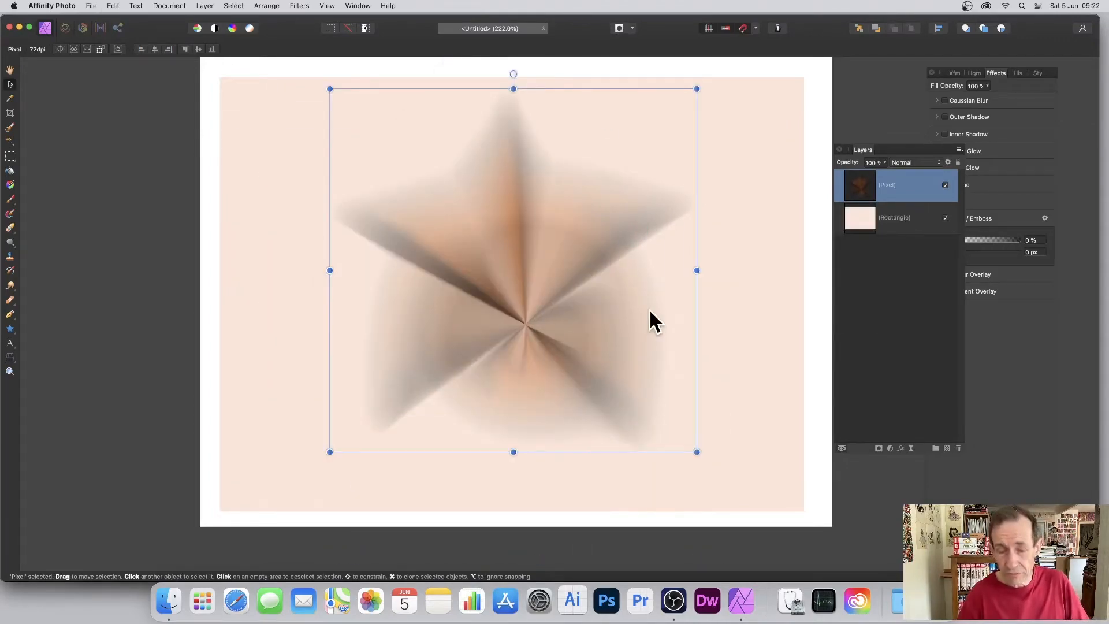
{"action": "key", "text": "super+z"}
{"action": "left_click_drag", "start_coordinate": [532, 293], "coordinate": [472, 242]}
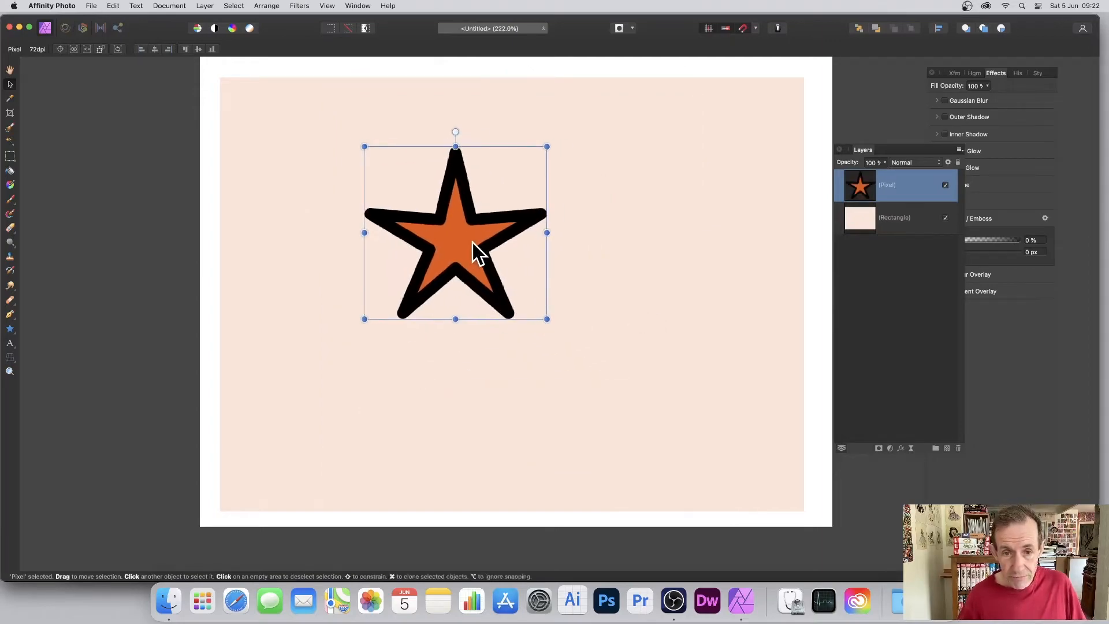
{"action": "key", "text": "super+z"}
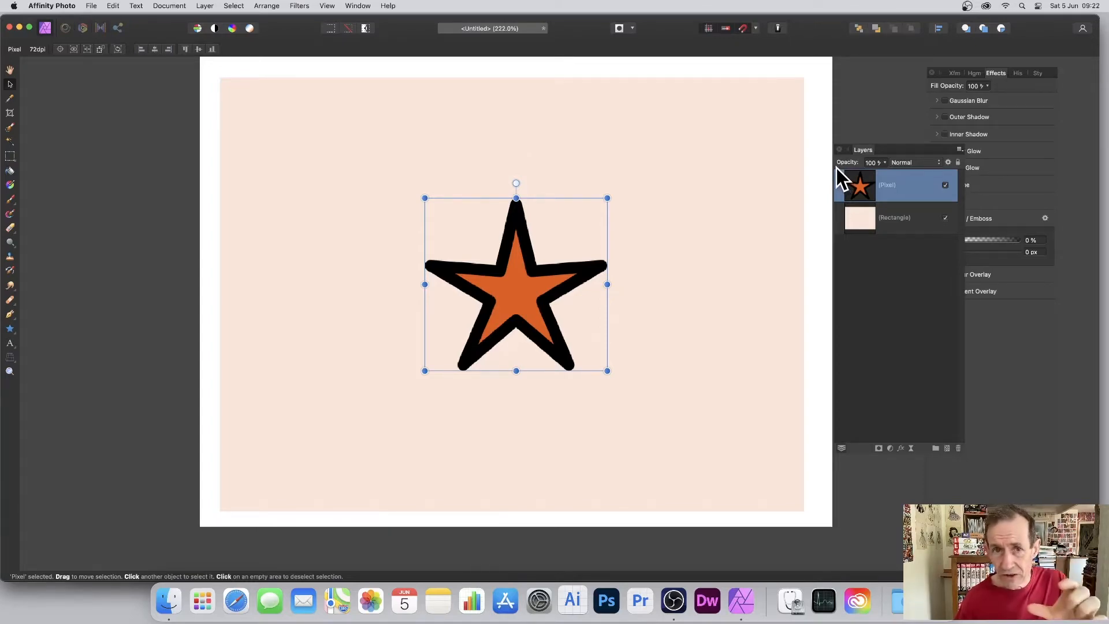
{"action": "key", "text": "super+z"}
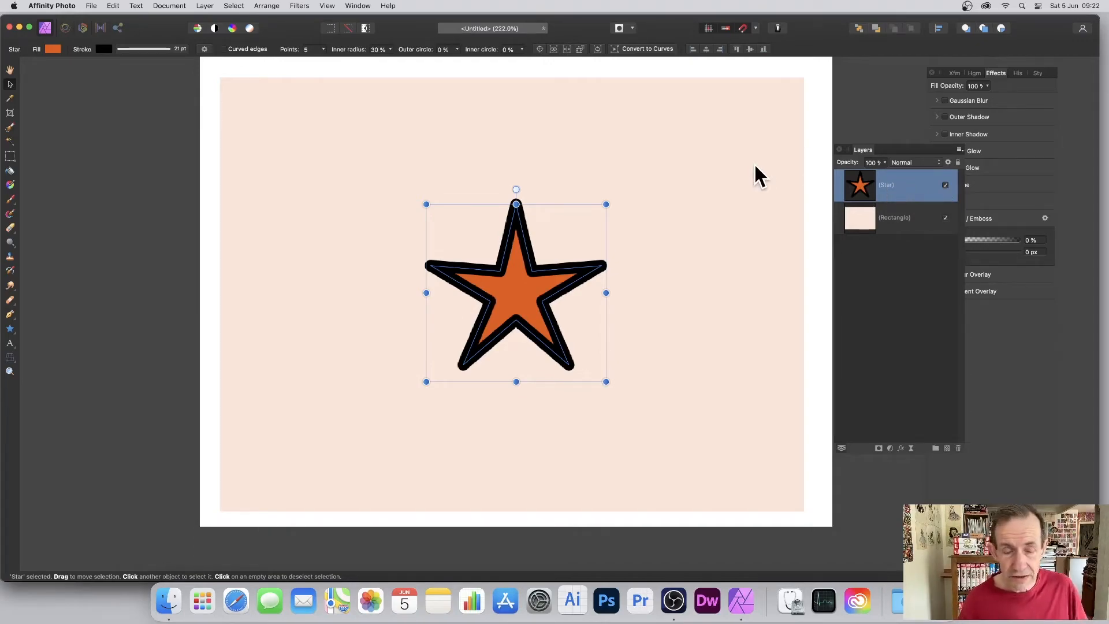
Step: Create a green-filled copy of the star that overlaps the upper left of the orange star
{"action": "left_click_drag", "start_coordinate": [517, 296], "coordinate": [399, 206]}
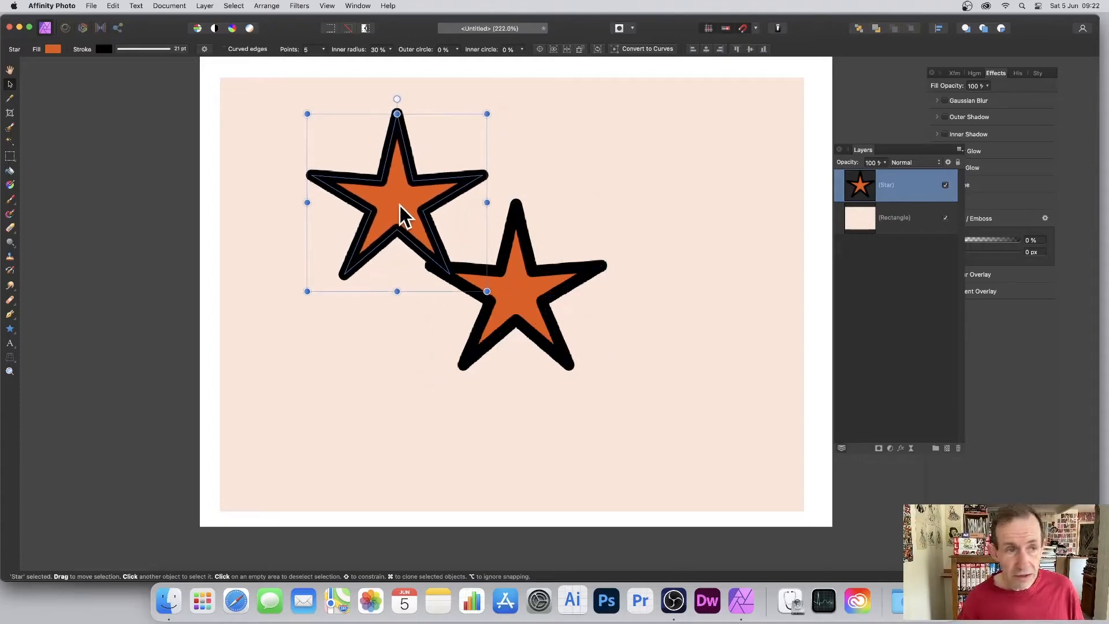
{"action": "left_click", "coordinate": [55, 49]}
{"action": "left_click", "coordinate": [87, 148]}
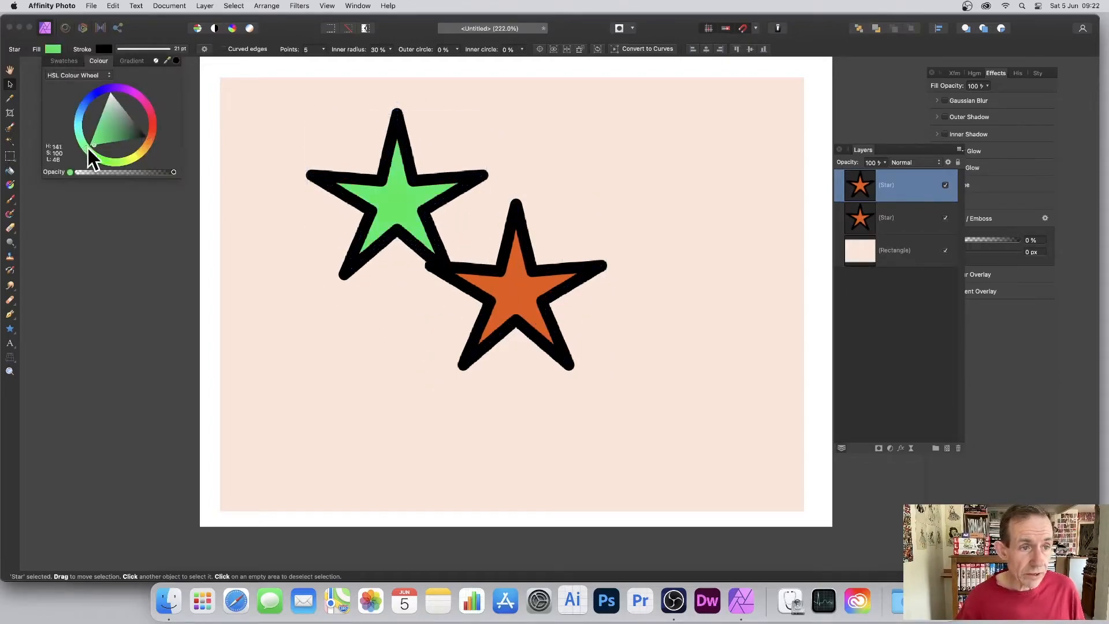
{"action": "left_click_drag", "start_coordinate": [396, 198], "coordinate": [426, 253]}
Step: Start a Zoom Blur on the green star with the effect centre above and right of the orange star and a radius of 100 px
{"action": "left_click", "coordinate": [298, 6]}
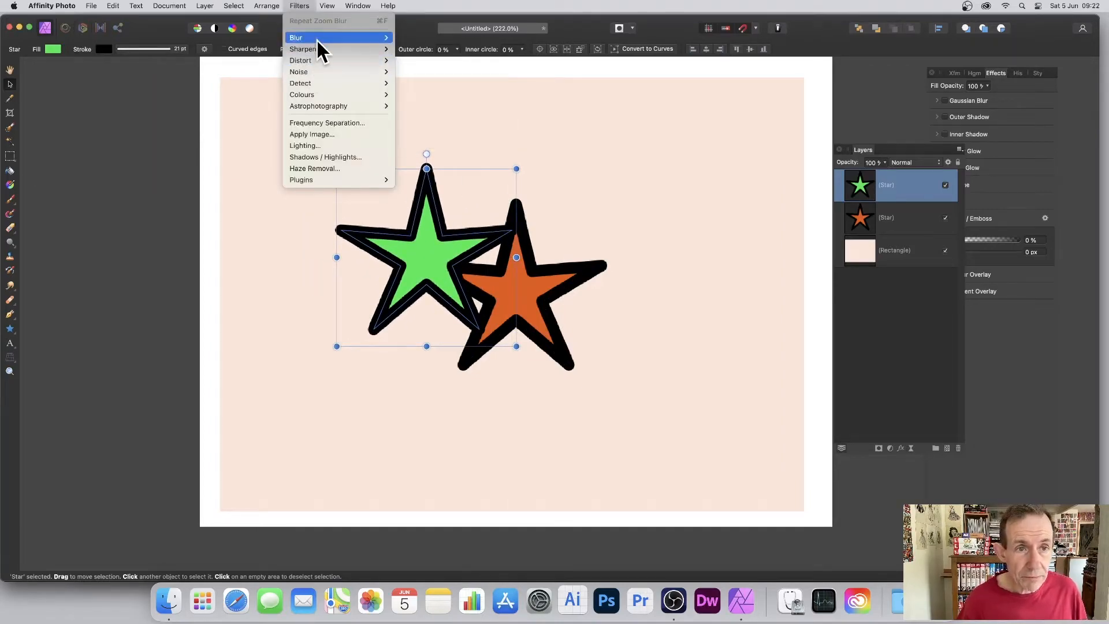
{"action": "mouse_move", "coordinate": [316, 38]}
{"action": "left_click", "coordinate": [441, 106]}
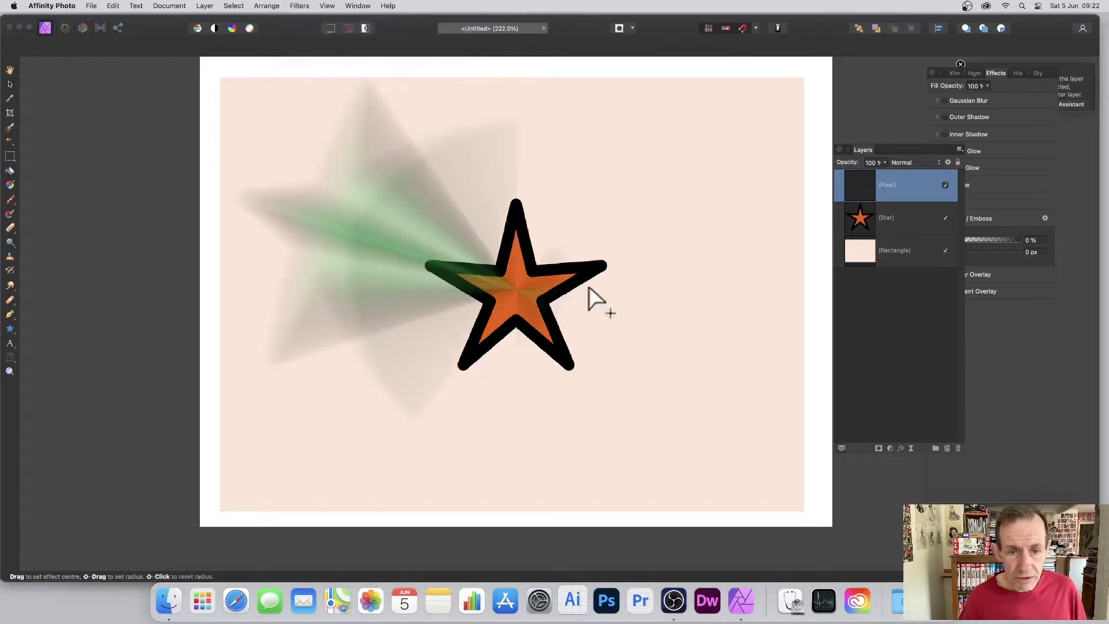
{"action": "left_click", "coordinate": [409, 236]}
{"action": "left_click_drag", "start_coordinate": [408, 237], "coordinate": [580, 188]}
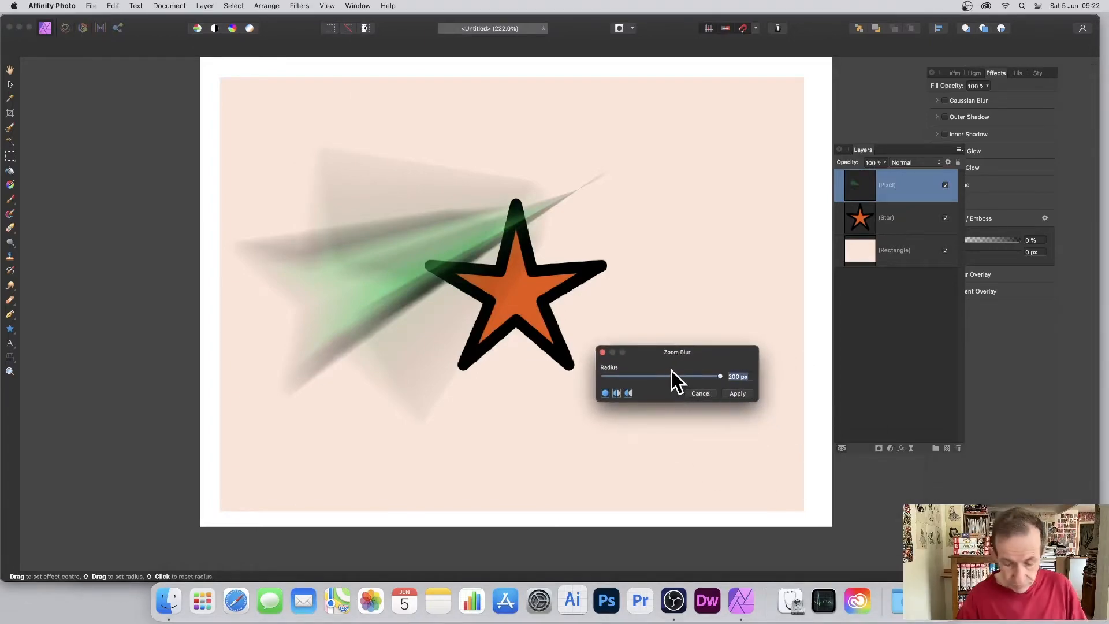
{"action": "type", "text": "100"}
{"action": "key", "text": "Return"}
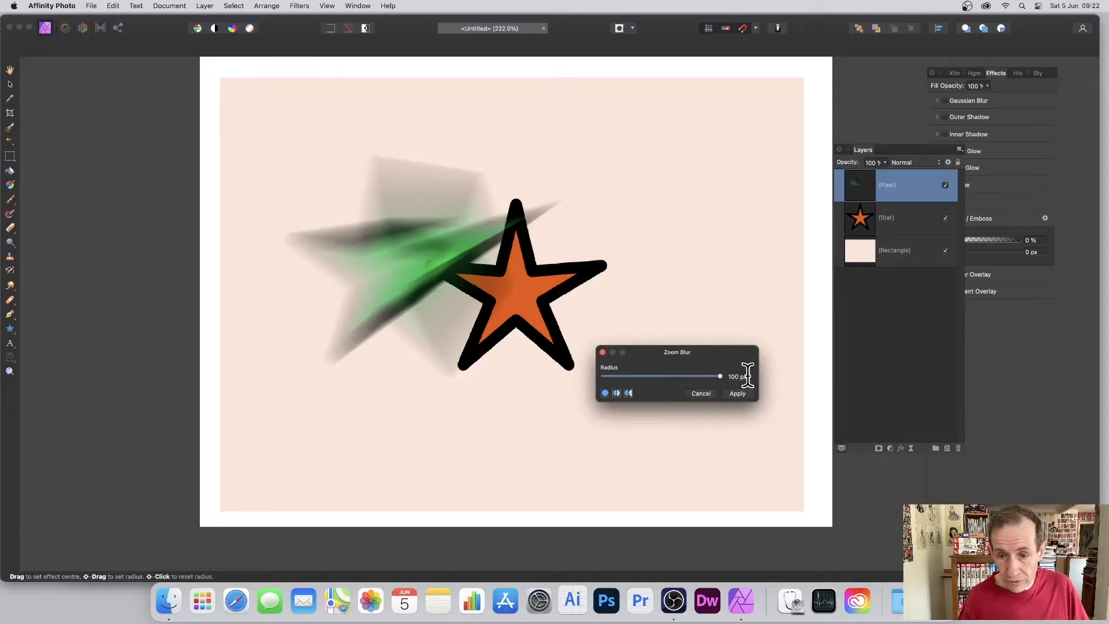
Step: Set the Zoom Blur radius to 800 px, move the effect centre just left of the orange star, and apply the blur
{"action": "type", "text": "800"}
{"action": "key", "text": "Return"}
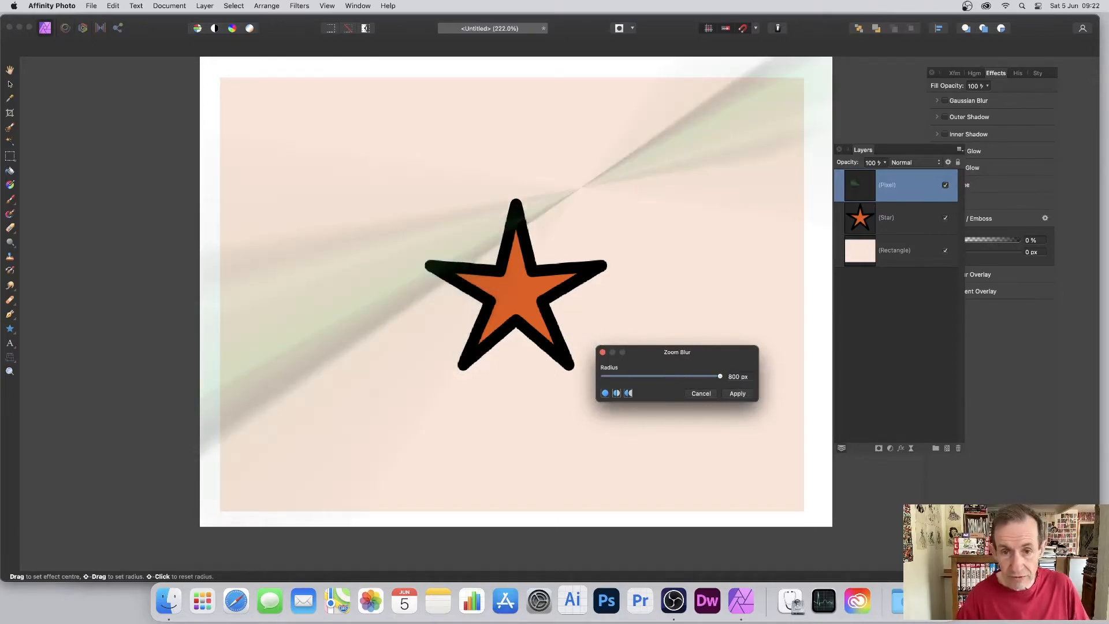
{"action": "mouse_move", "coordinate": [564, 241]}
{"action": "left_mouse_down"}
{"action": "mouse_move", "coordinate": [502, 398]}
{"action": "mouse_move", "coordinate": [425, 205]}
{"action": "mouse_move", "coordinate": [323, 228]}
{"action": "mouse_move", "coordinate": [452, 315]}
{"action": "mouse_move", "coordinate": [374, 264]}
{"action": "mouse_move", "coordinate": [404, 293]}
{"action": "left_mouse_up"}
{"action": "left_click", "coordinate": [733, 375]}
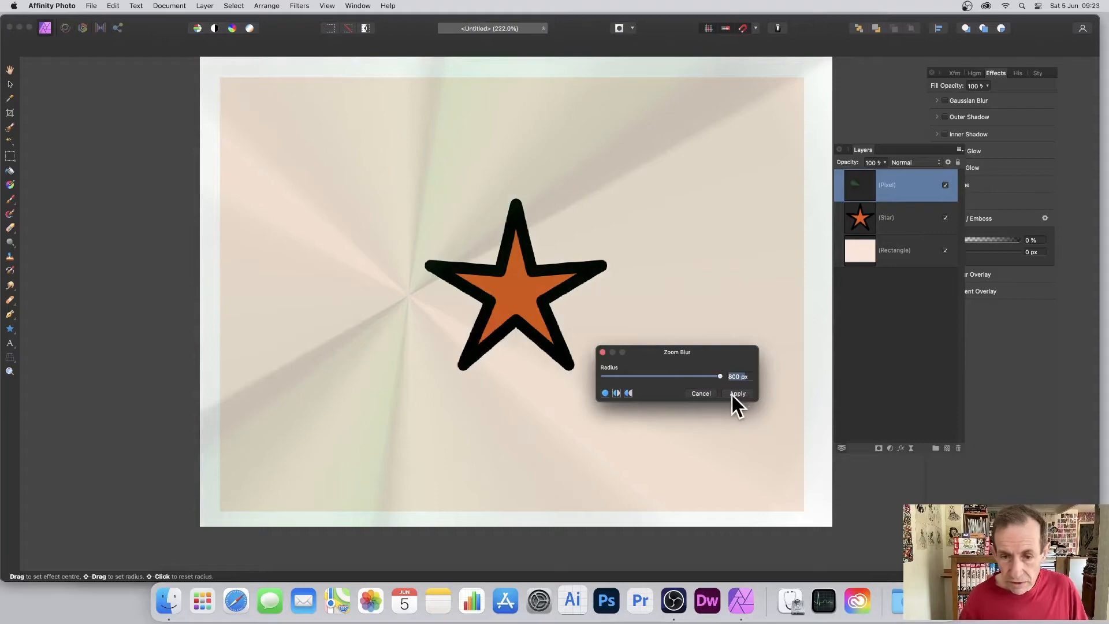
{"action": "left_click", "coordinate": [732, 393]}
{"action": "mouse_move", "coordinate": [526, 289]}
{"action": "left_mouse_down"}
{"action": "mouse_move", "coordinate": [532, 262]}
{"action": "mouse_move", "coordinate": [541, 280]}
{"action": "left_mouse_up"}
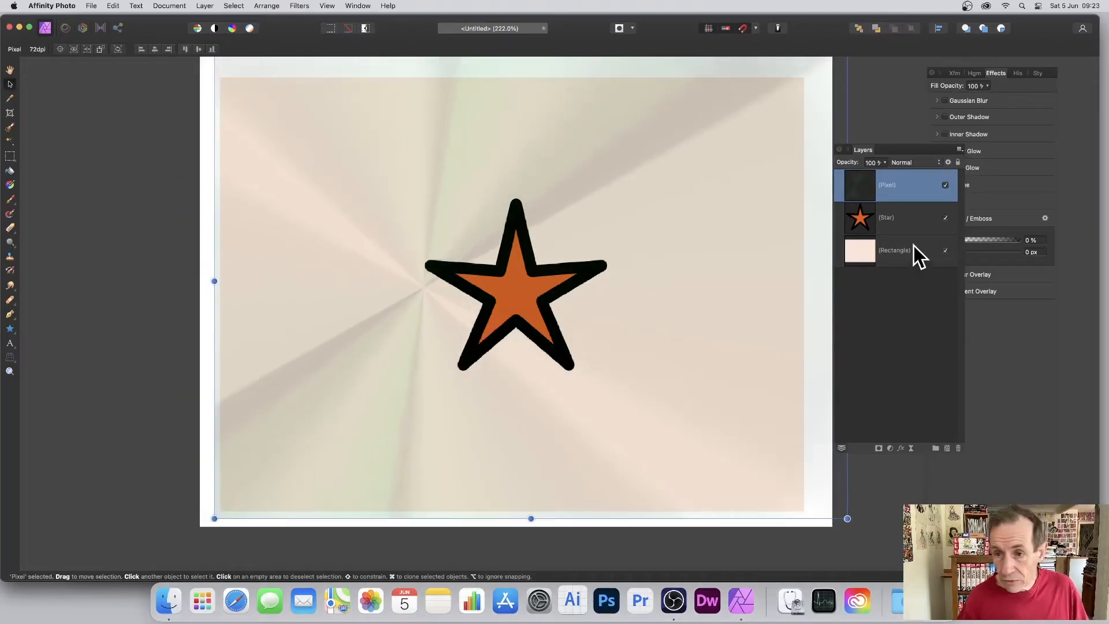
{"action": "key", "text": "super+z"}
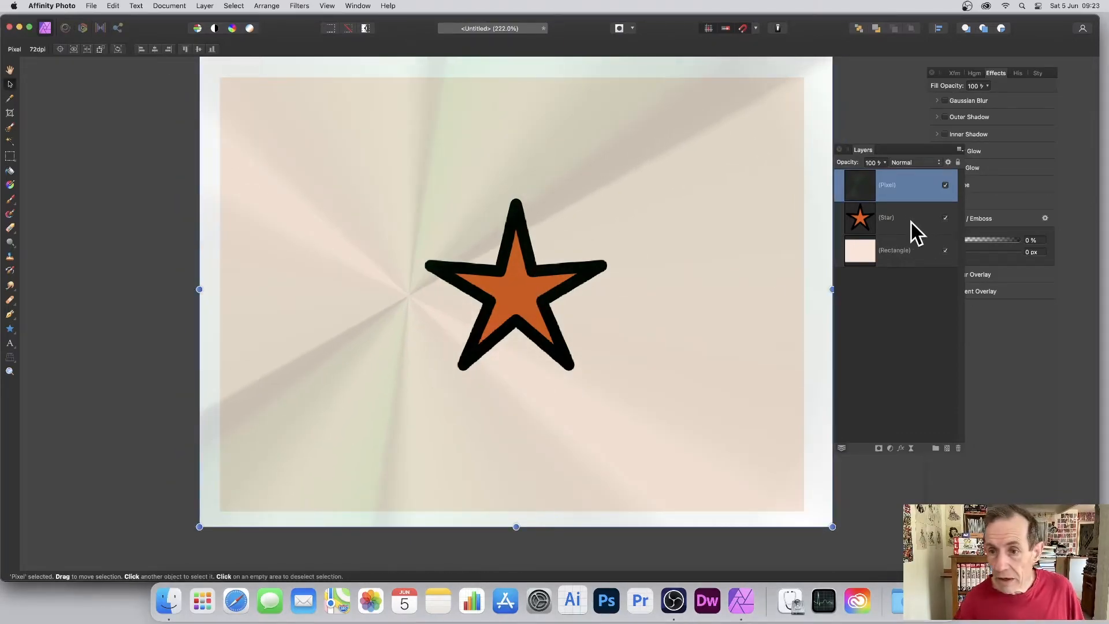
Step: Apply Zoom Blur to the orange star with a radius of 200 px and the effect centre near the star's middle
{"action": "left_click", "coordinate": [904, 222]}
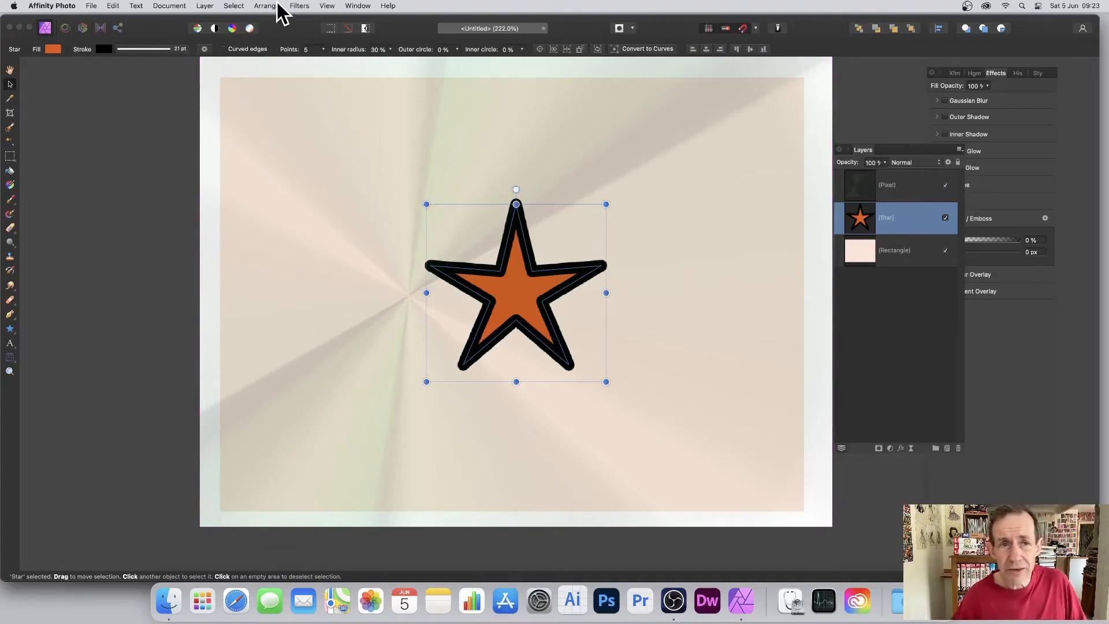
{"action": "left_click", "coordinate": [300, 7]}
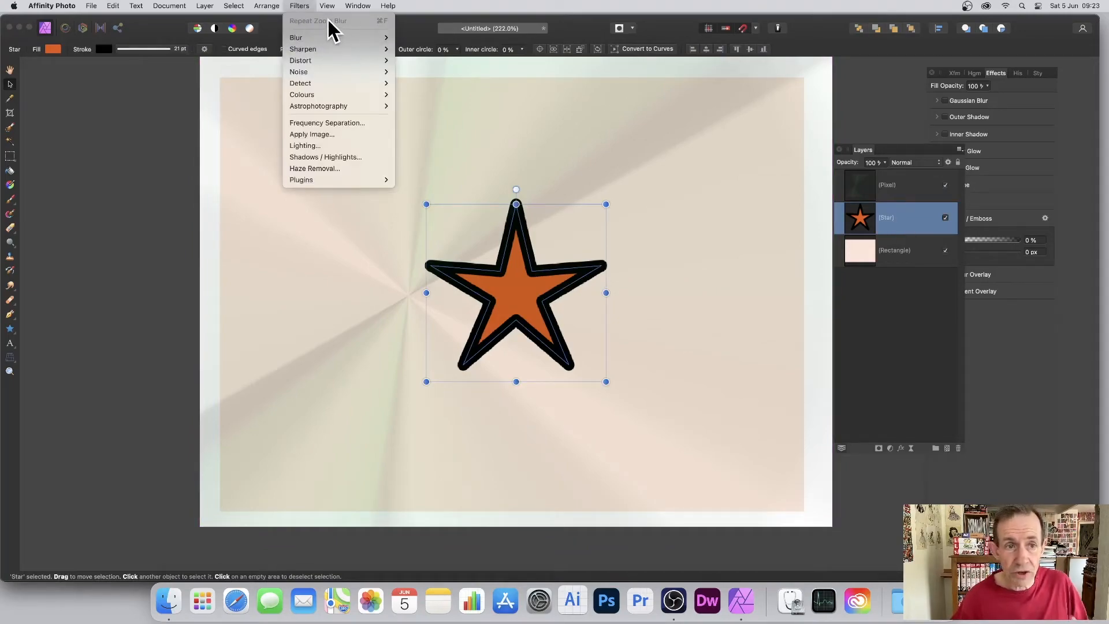
{"action": "mouse_move", "coordinate": [314, 37]}
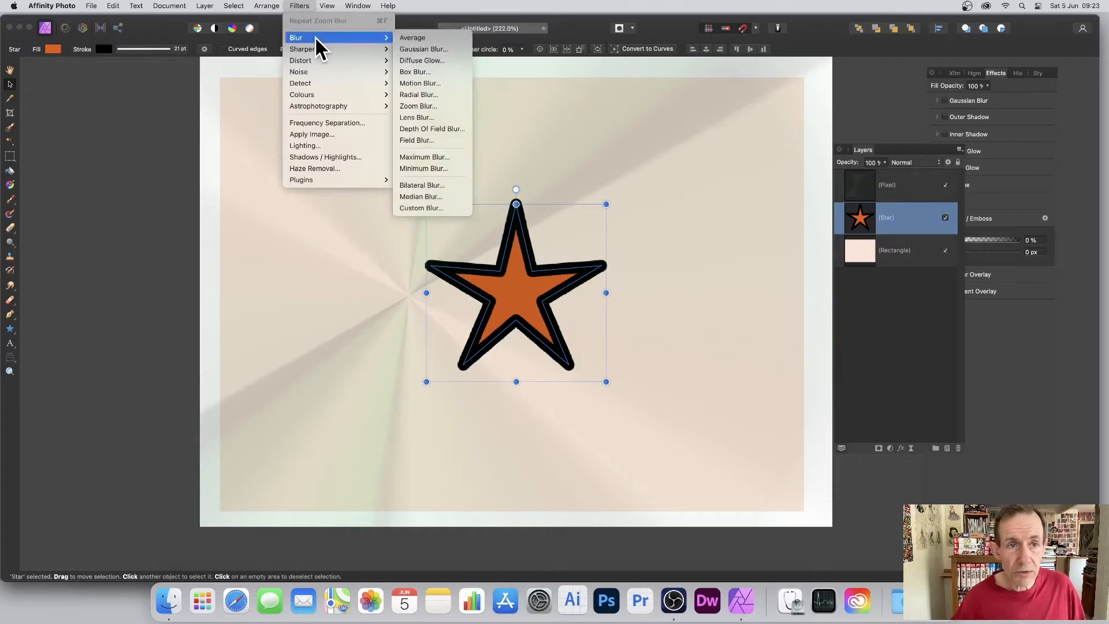
{"action": "left_click", "coordinate": [411, 106]}
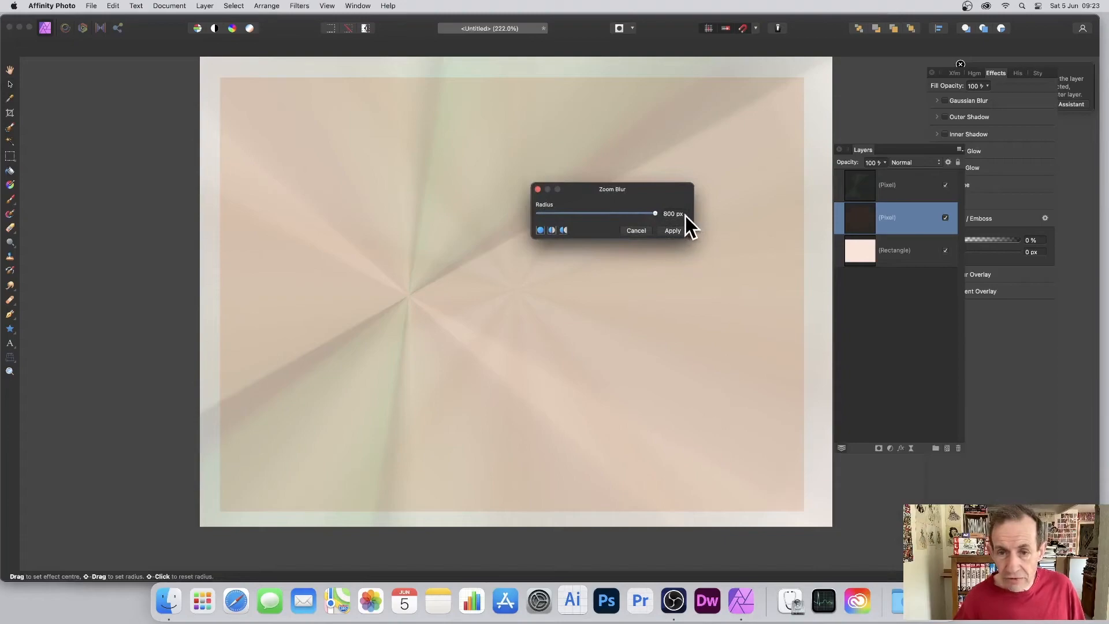
{"action": "mouse_move", "coordinate": [488, 242]}
{"action": "left_mouse_down"}
{"action": "mouse_move", "coordinate": [486, 261]}
{"action": "mouse_move", "coordinate": [362, 240]}
{"action": "mouse_move", "coordinate": [642, 227]}
{"action": "mouse_move", "coordinate": [688, 162]}
{"action": "mouse_move", "coordinate": [410, 183]}
{"action": "mouse_move", "coordinate": [782, 218]}
{"action": "left_mouse_up"}
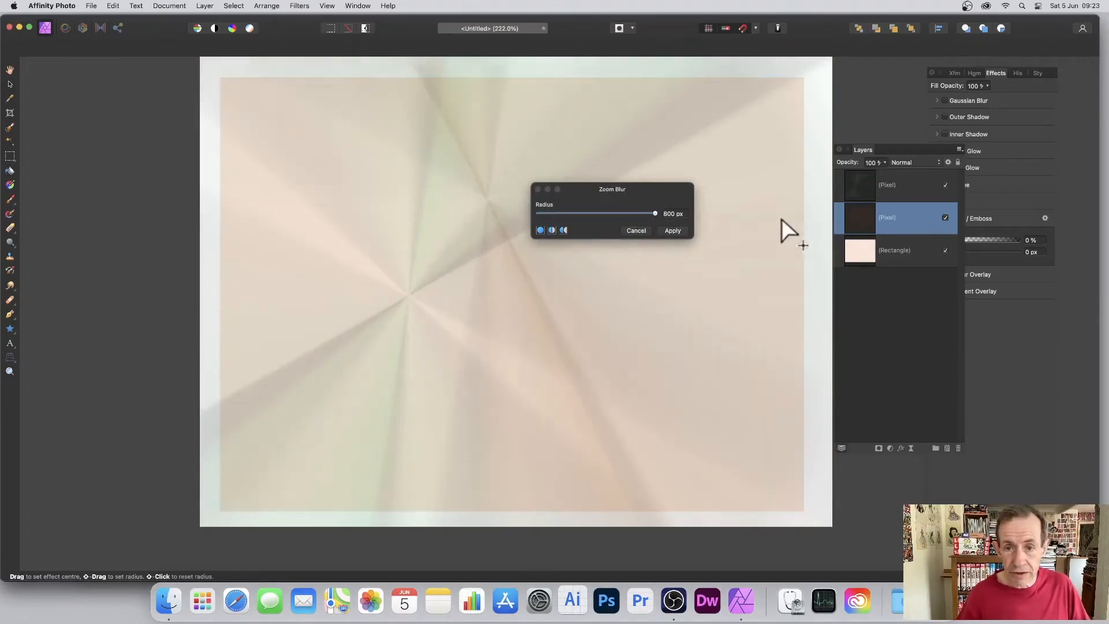
{"action": "left_click", "coordinate": [675, 213]}
{"action": "type", "text": "200"}
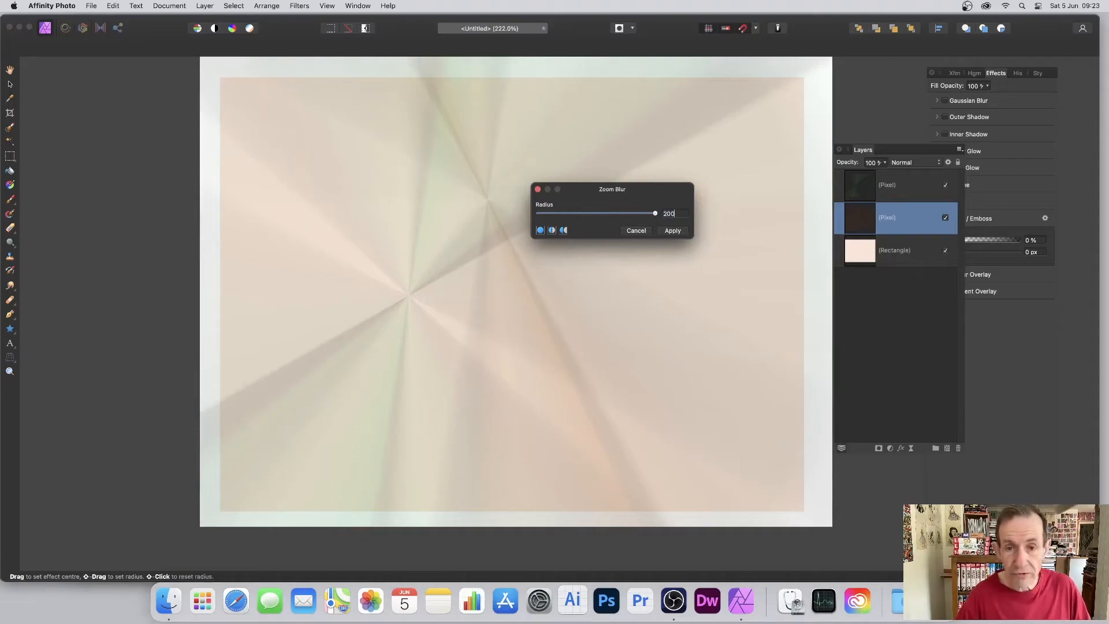
{"action": "key", "text": "Return"}
{"action": "left_click_drag", "start_coordinate": [572, 318], "coordinate": [510, 292]}
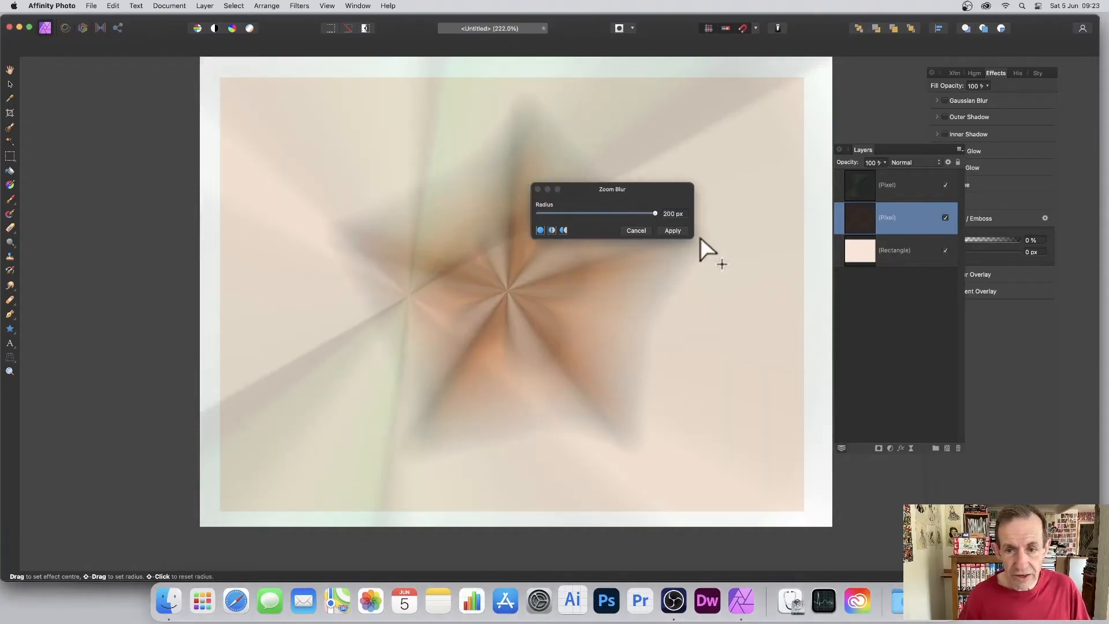
{"action": "left_click", "coordinate": [675, 231]}
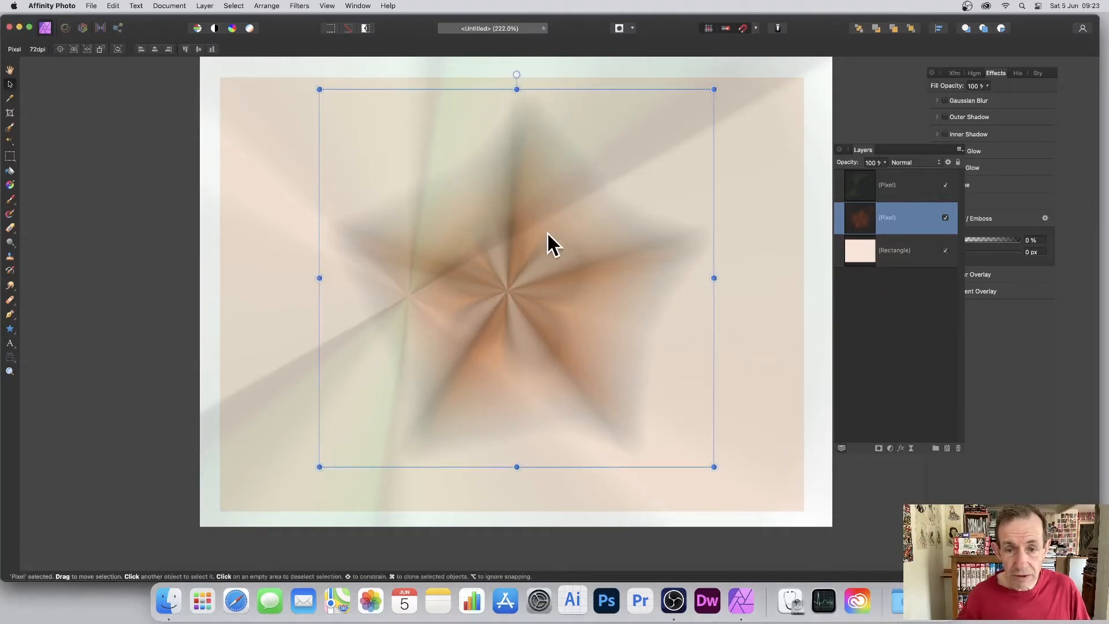
Step: Set the blurred green layer's blend mode to Difference and the blurred orange star's to Pin Light
{"action": "left_click", "coordinate": [908, 188]}
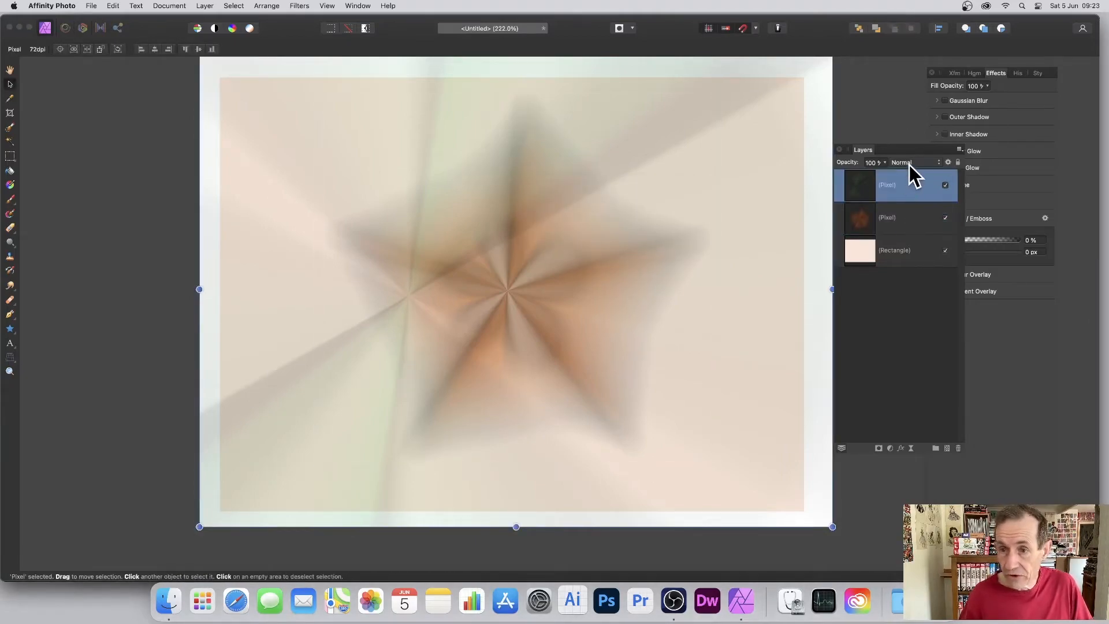
{"action": "left_click", "coordinate": [909, 165]}
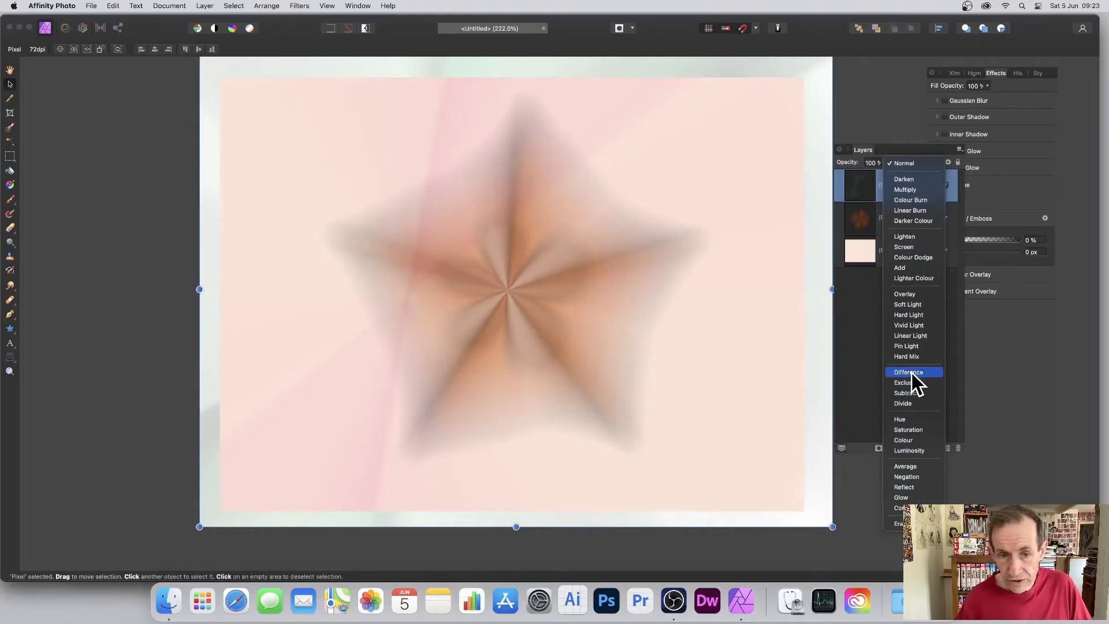
{"action": "key", "text": "Escape"}
{"action": "left_click", "coordinate": [904, 222]}
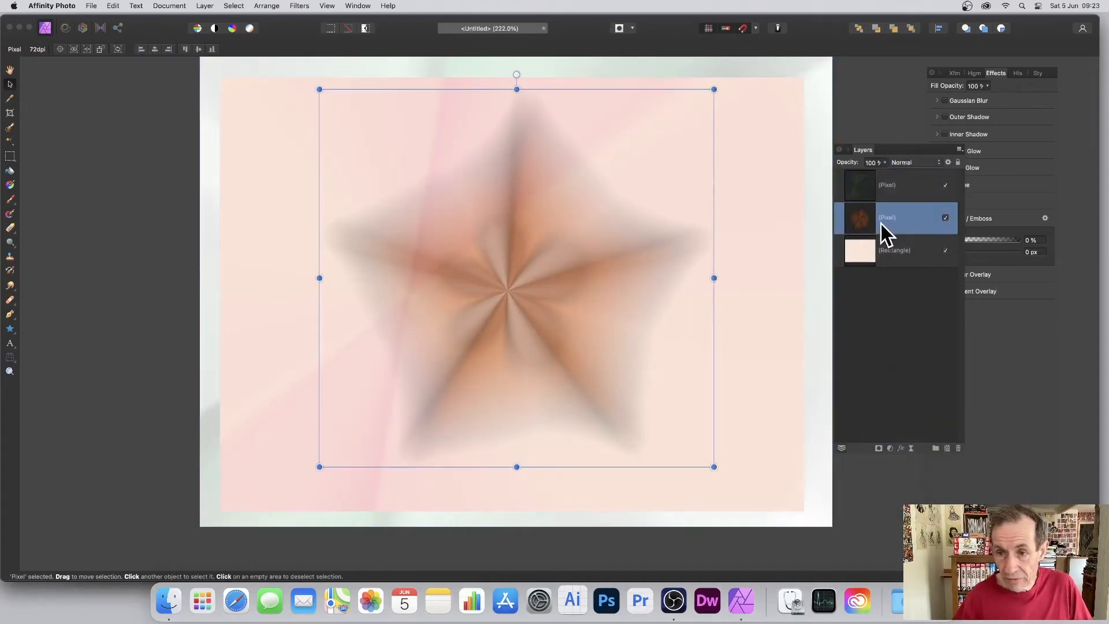
{"action": "left_click", "coordinate": [924, 163]}
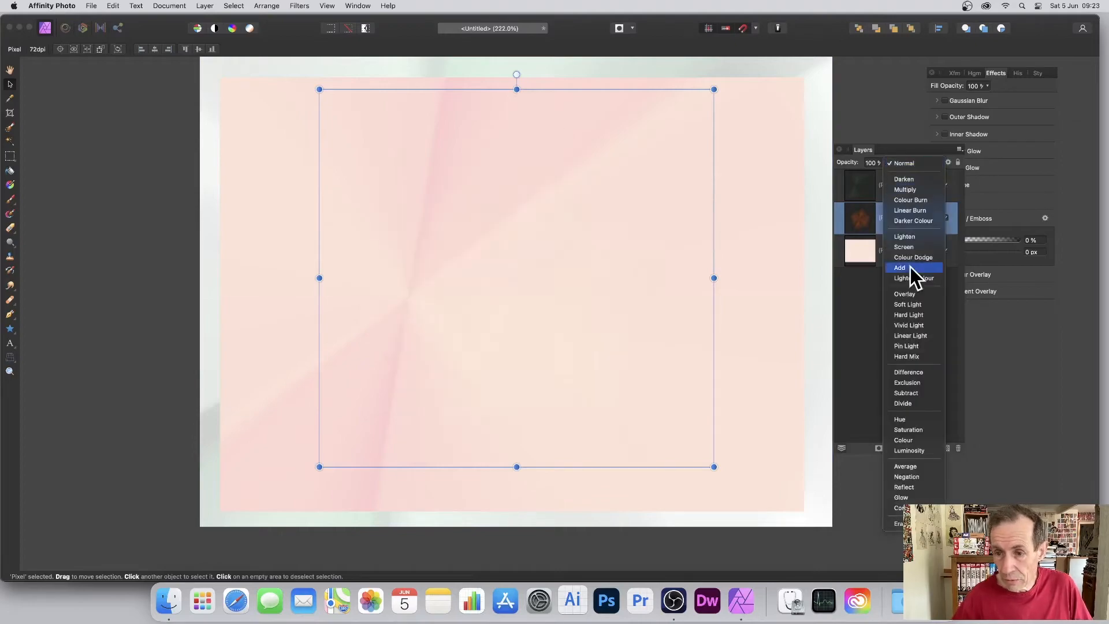
{"action": "left_click", "coordinate": [913, 346]}
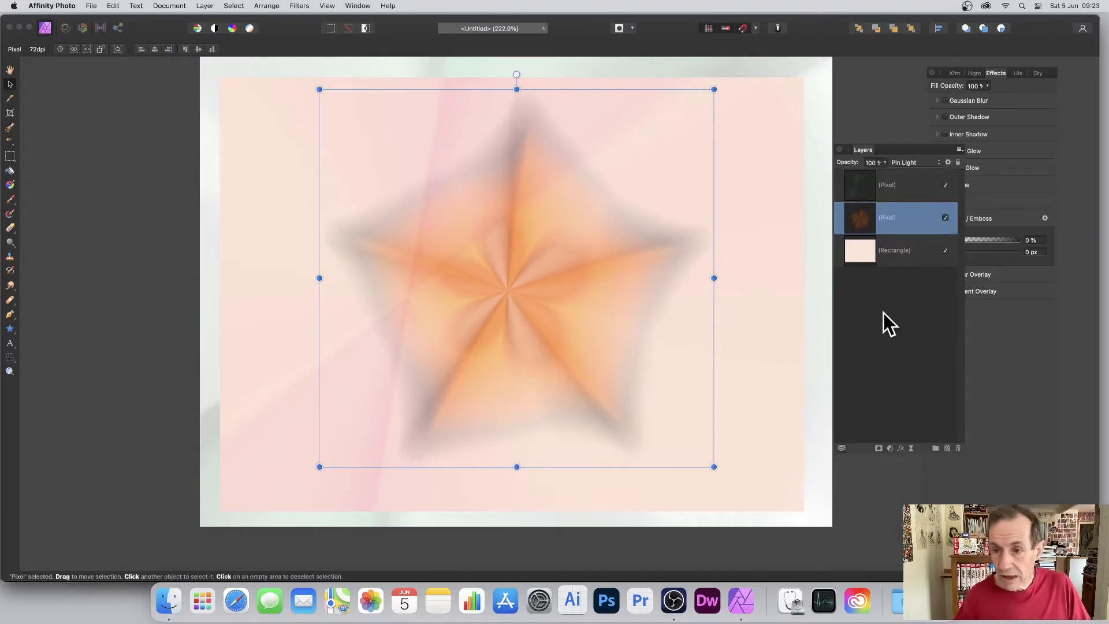
Step: Change the background rectangle's fill to yellow-green
{"action": "left_click", "coordinate": [899, 251]}
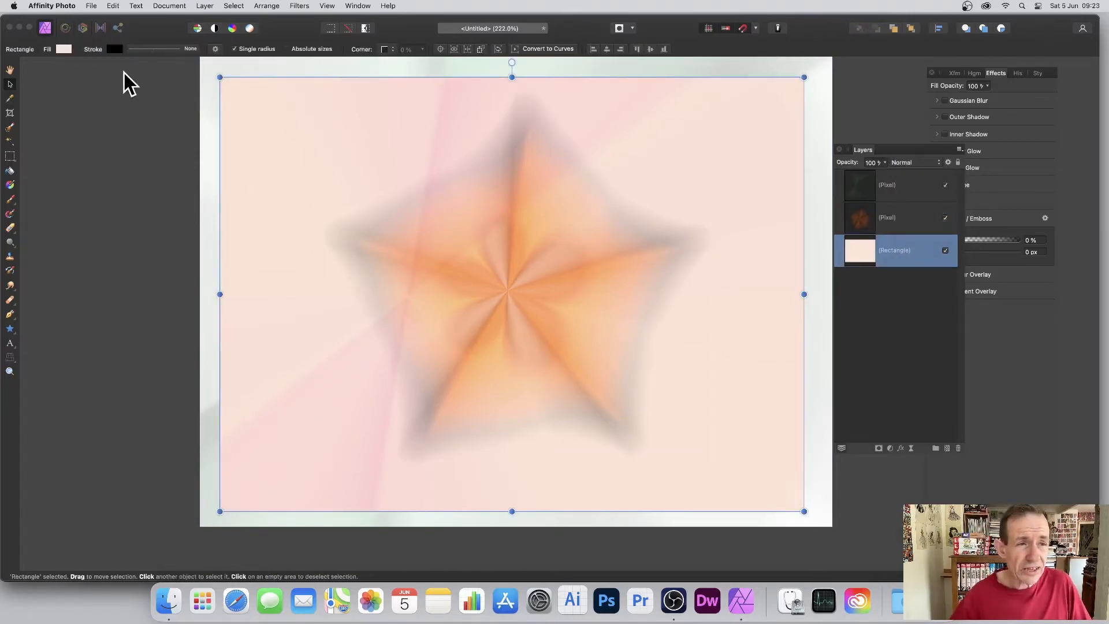
{"action": "left_click", "coordinate": [64, 49]}
{"action": "mouse_move", "coordinate": [123, 109]}
{"action": "left_mouse_down"}
{"action": "mouse_move", "coordinate": [141, 129]}
{"action": "mouse_move", "coordinate": [131, 111]}
{"action": "mouse_move", "coordinate": [94, 106]}
{"action": "mouse_move", "coordinate": [99, 139]}
{"action": "mouse_move", "coordinate": [137, 145]}
{"action": "mouse_move", "coordinate": [158, 113]}
{"action": "mouse_move", "coordinate": [161, 144]}
{"action": "mouse_move", "coordinate": [113, 141]}
{"action": "mouse_move", "coordinate": [130, 147]}
{"action": "mouse_move", "coordinate": [120, 161]}
{"action": "mouse_move", "coordinate": [129, 166]}
{"action": "mouse_move", "coordinate": [130, 144]}
{"action": "left_mouse_up"}
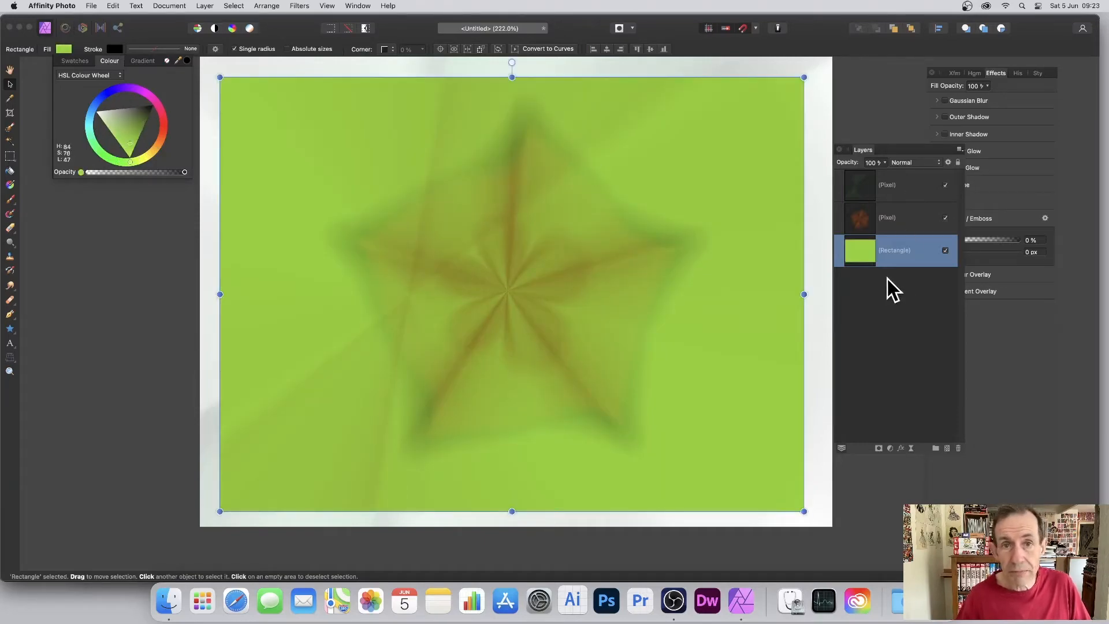
Step: Delete both blurred layers, leaving only the background rectangle
{"action": "left_click", "coordinate": [908, 180]}
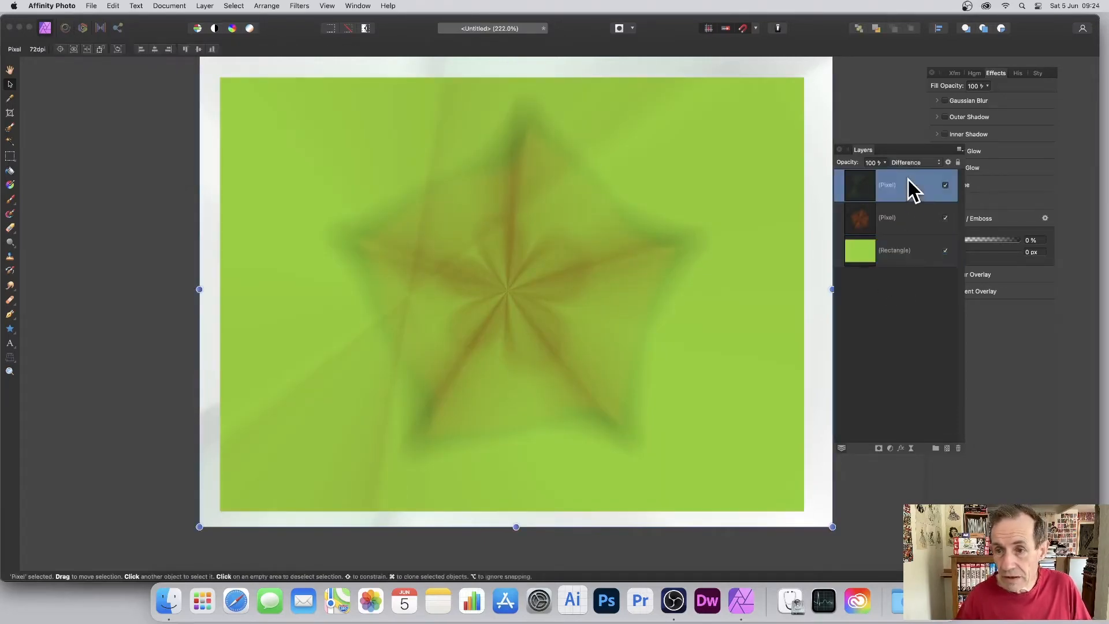
{"action": "key", "text": "Delete"}
{"action": "key", "text": "Delete"}
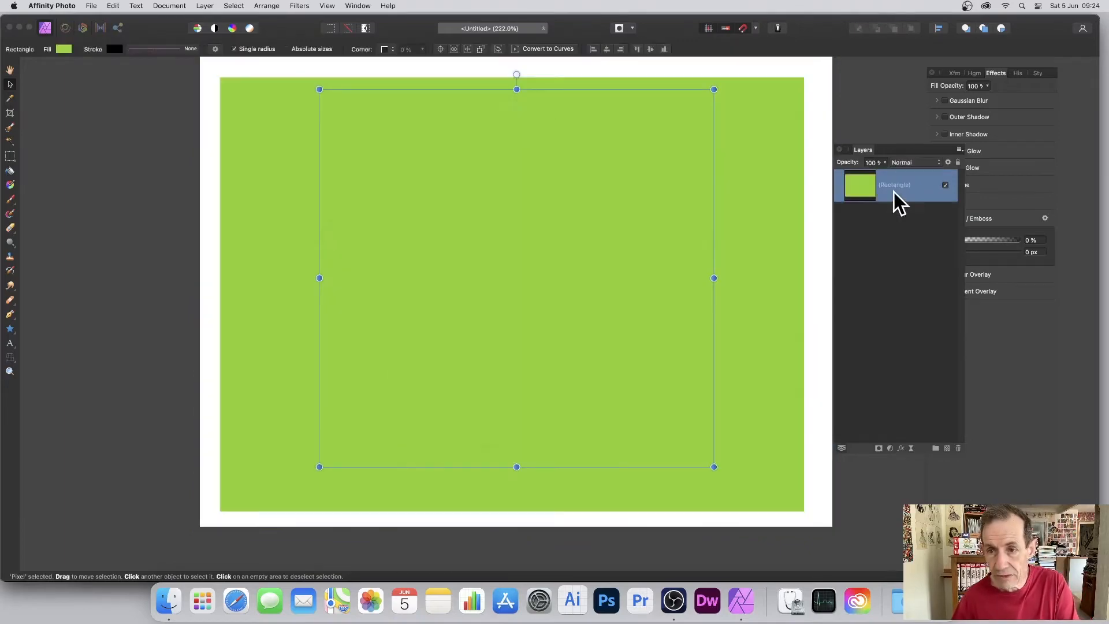
Step: Draw a five-pointed star on the green rectangle and enlarge it towards the upper left
{"action": "left_click", "coordinate": [10, 328]}
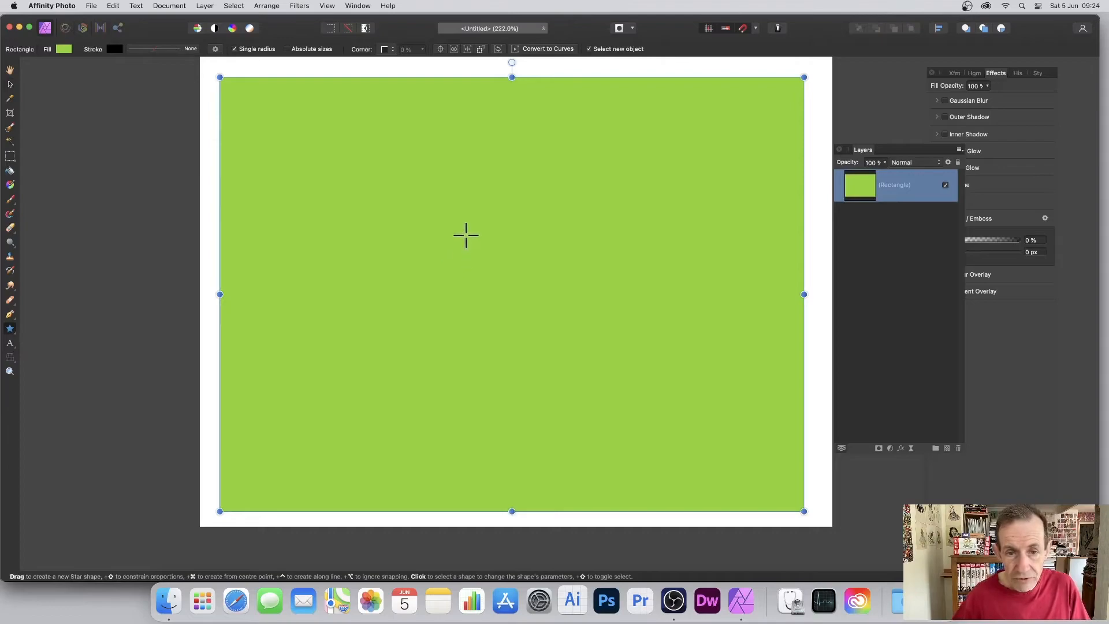
{"action": "left_click_drag", "start_coordinate": [466, 235], "coordinate": [641, 414]}
{"action": "left_click", "coordinate": [10, 83]}
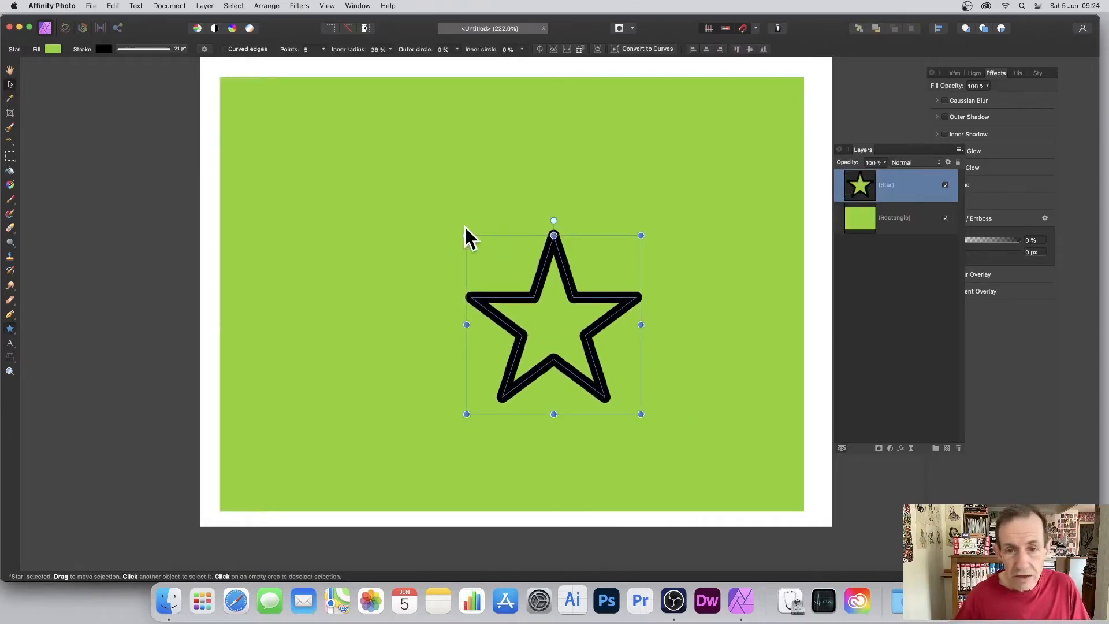
{"action": "left_click_drag", "start_coordinate": [467, 235], "coordinate": [215, 79]}
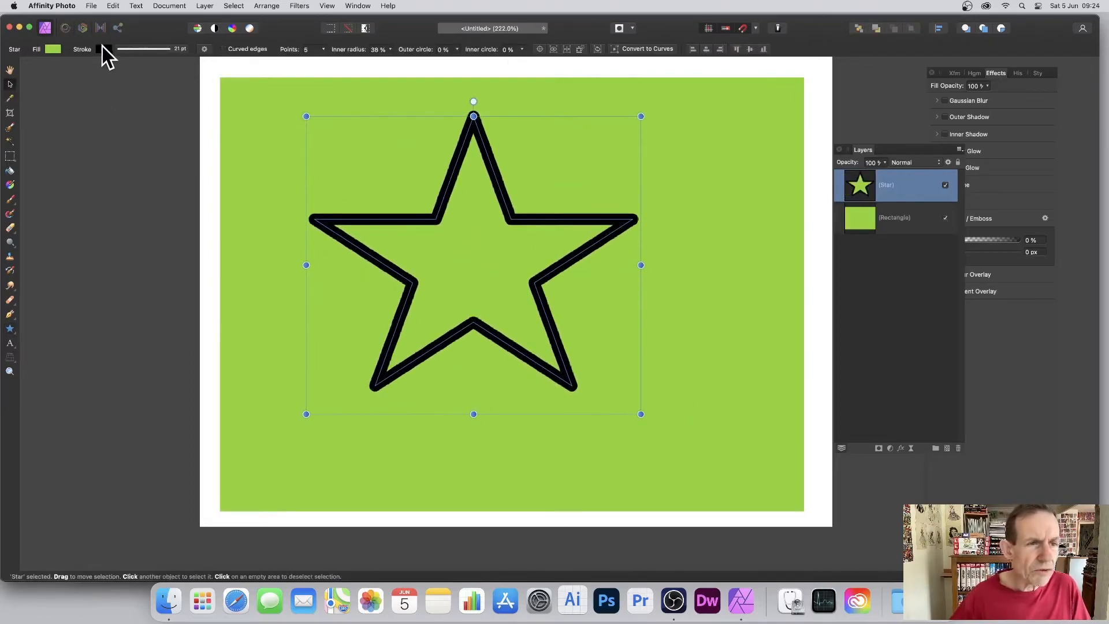
Step: Reduce the star's stroke width to 1 pt and change its fill to red (H 353, S 76, L 47)
{"action": "left_click", "coordinate": [157, 50]}
{"action": "left_click_drag", "start_coordinate": [137, 81], "coordinate": [131, 78]}
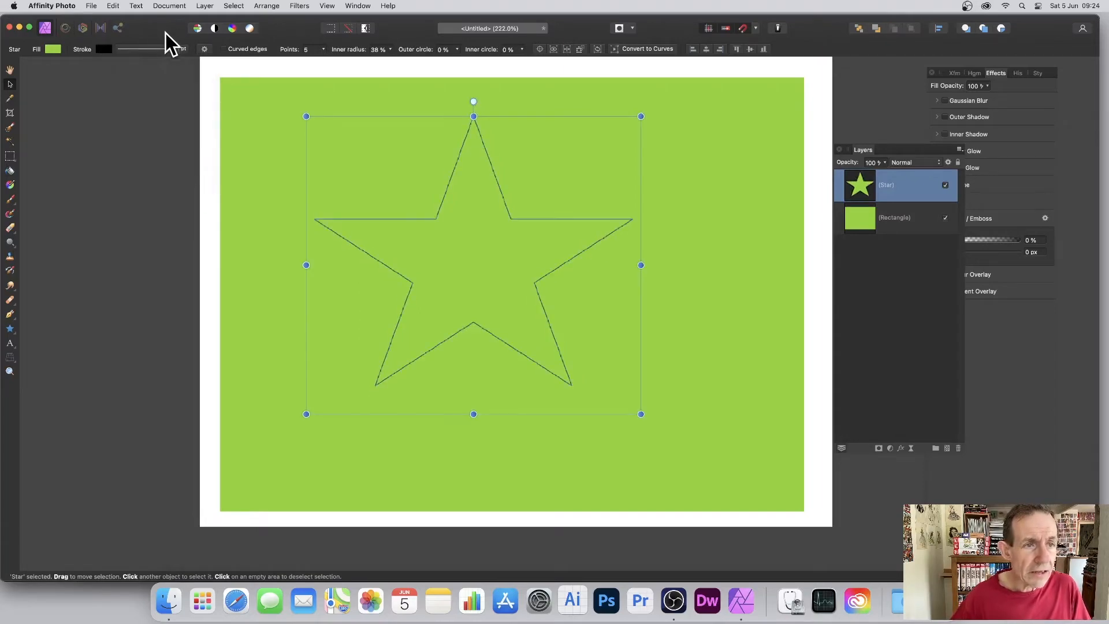
{"action": "left_click", "coordinate": [60, 51]}
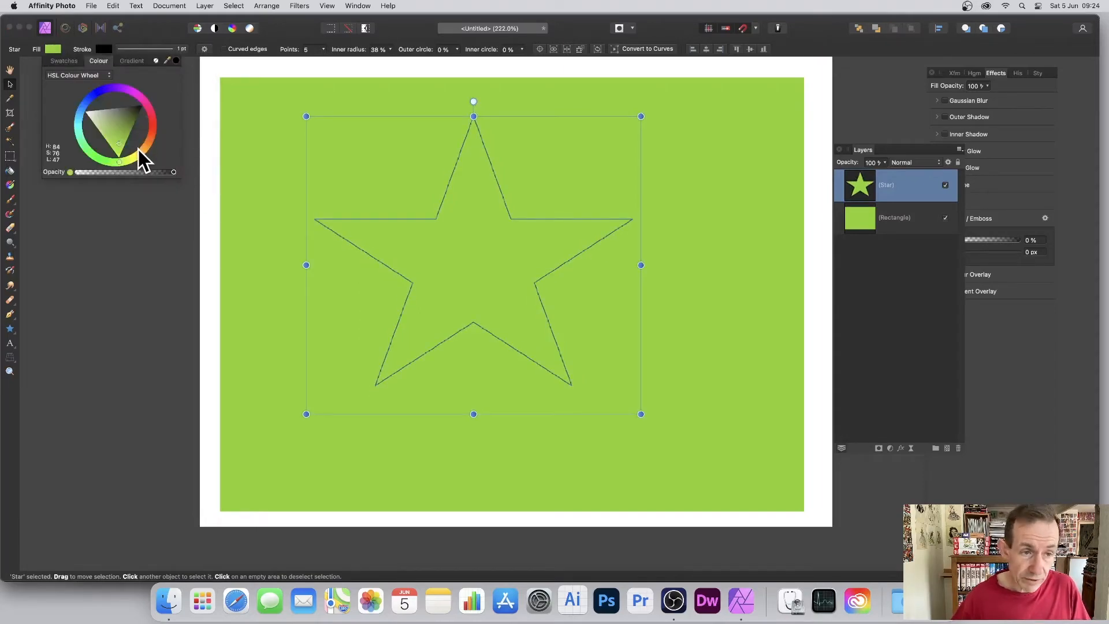
{"action": "mouse_move", "coordinate": [137, 149]}
{"action": "left_mouse_down"}
{"action": "mouse_move", "coordinate": [144, 162]}
{"action": "mouse_move", "coordinate": [154, 120]}
{"action": "left_mouse_up"}
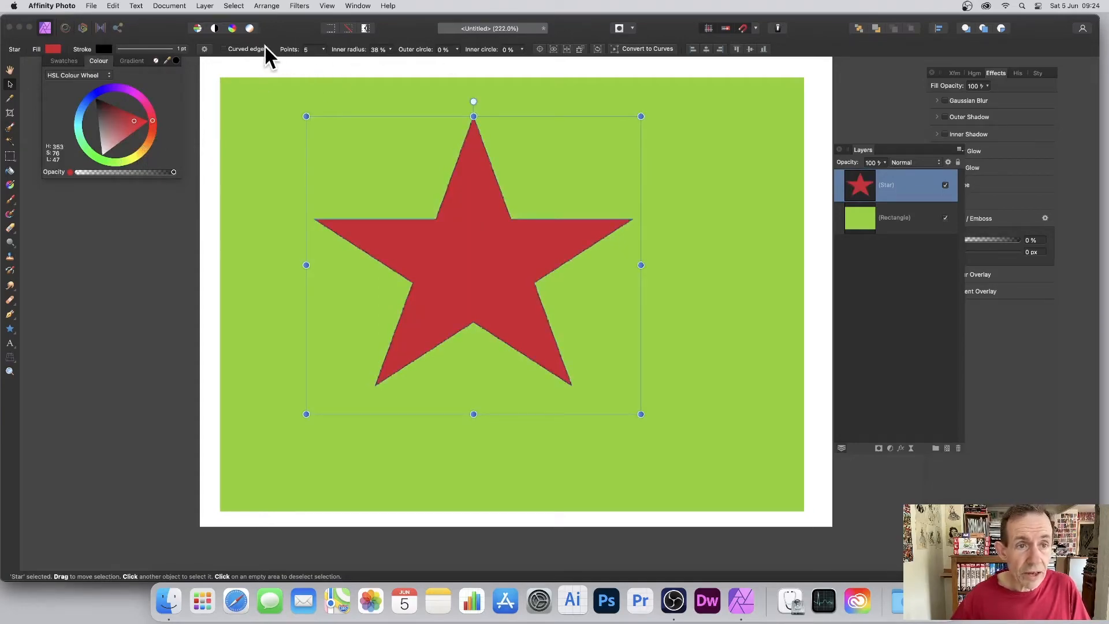
Step: Increase the star to 47 points and move it to the middle of the green rectangle
{"action": "left_click", "coordinate": [323, 50]}
{"action": "left_click_drag", "start_coordinate": [320, 60], "coordinate": [399, 67]}
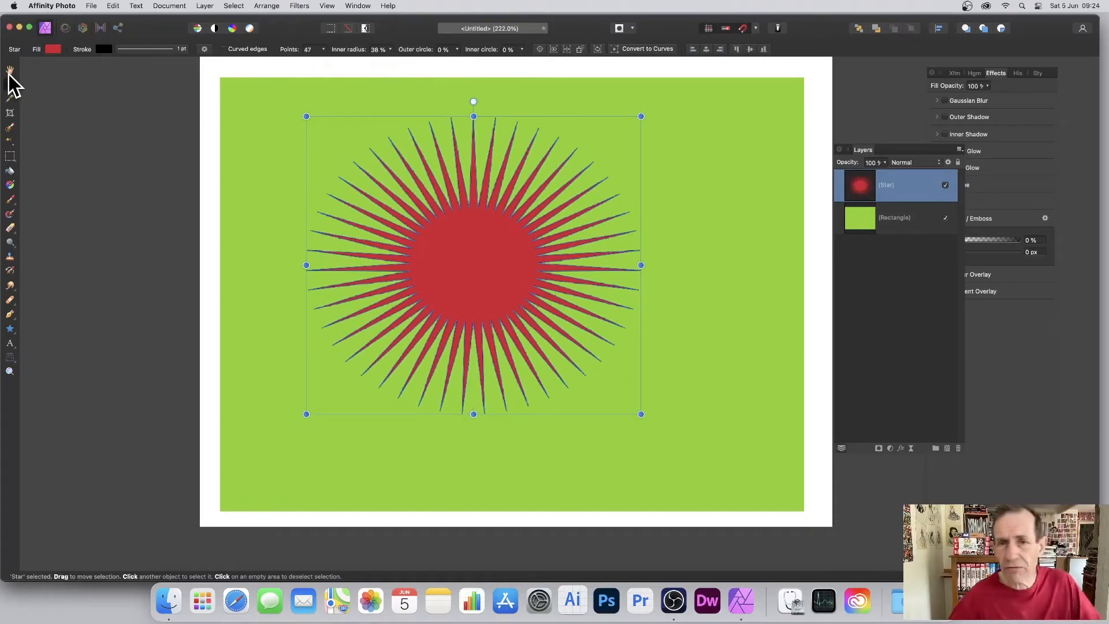
{"action": "left_click_drag", "start_coordinate": [470, 265], "coordinate": [486, 289]}
Step: Apply a Zoom Blur to the red star, with the effect centre just below the star's middle
{"action": "left_click", "coordinate": [310, 7]}
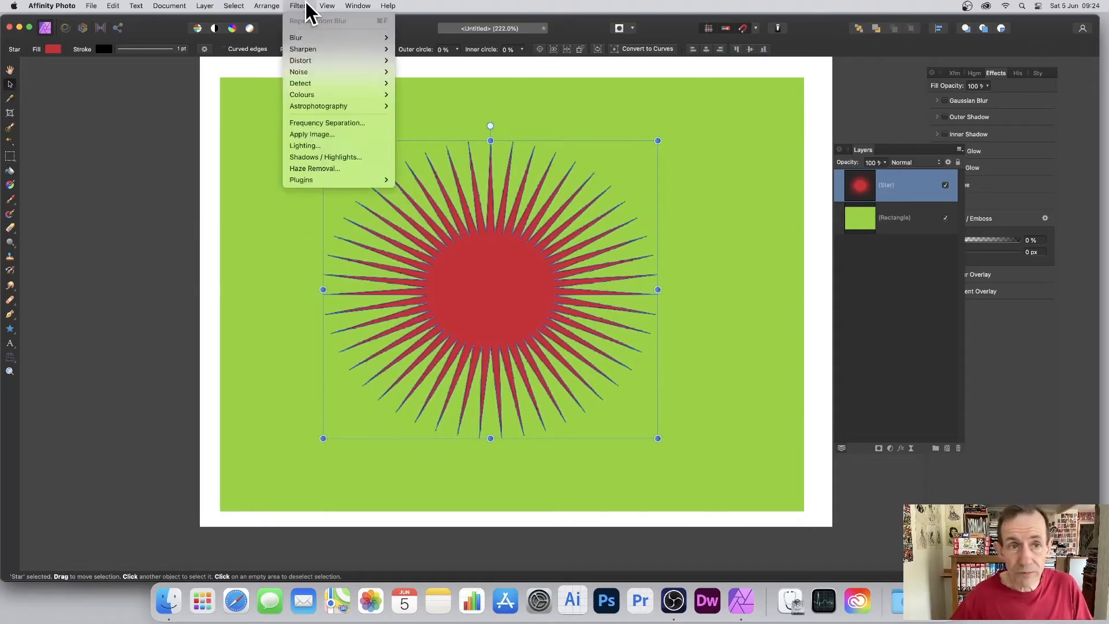
{"action": "mouse_move", "coordinate": [306, 38]}
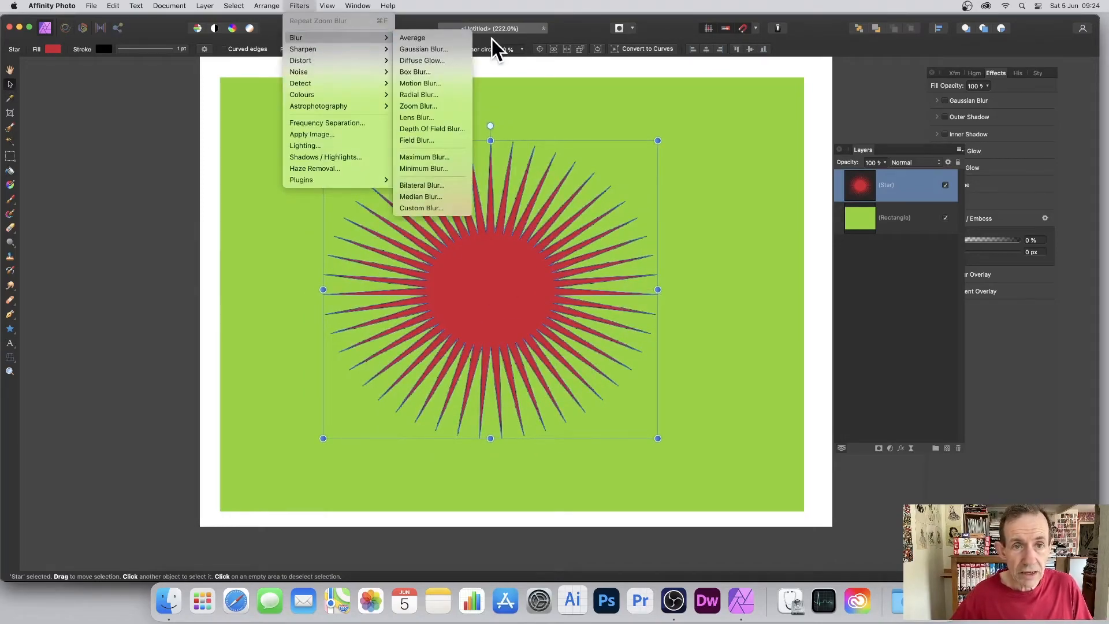
{"action": "left_click", "coordinate": [420, 105]}
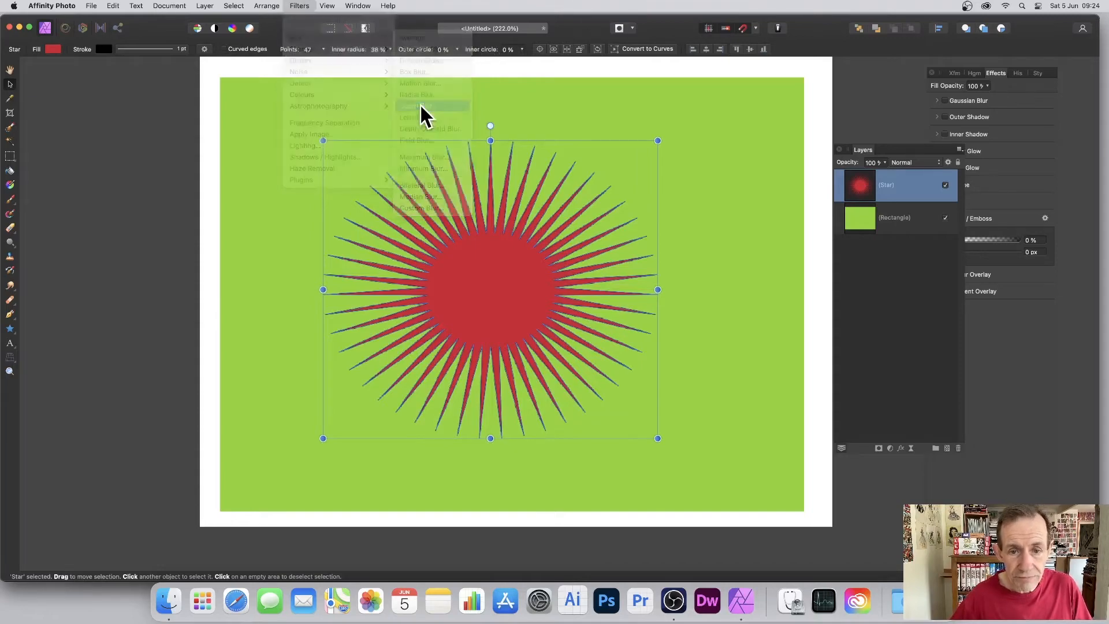
{"action": "mouse_move", "coordinate": [611, 255]}
{"action": "left_mouse_down"}
{"action": "mouse_move", "coordinate": [522, 275]}
{"action": "mouse_move", "coordinate": [679, 328]}
{"action": "mouse_move", "coordinate": [483, 162]}
{"action": "mouse_move", "coordinate": [448, 258]}
{"action": "mouse_move", "coordinate": [499, 291]}
{"action": "mouse_move", "coordinate": [558, 292]}
{"action": "mouse_move", "coordinate": [421, 287]}
{"action": "mouse_move", "coordinate": [500, 303]}
{"action": "mouse_move", "coordinate": [475, 253]}
{"action": "mouse_move", "coordinate": [508, 346]}
{"action": "mouse_move", "coordinate": [492, 310]}
{"action": "left_mouse_up"}
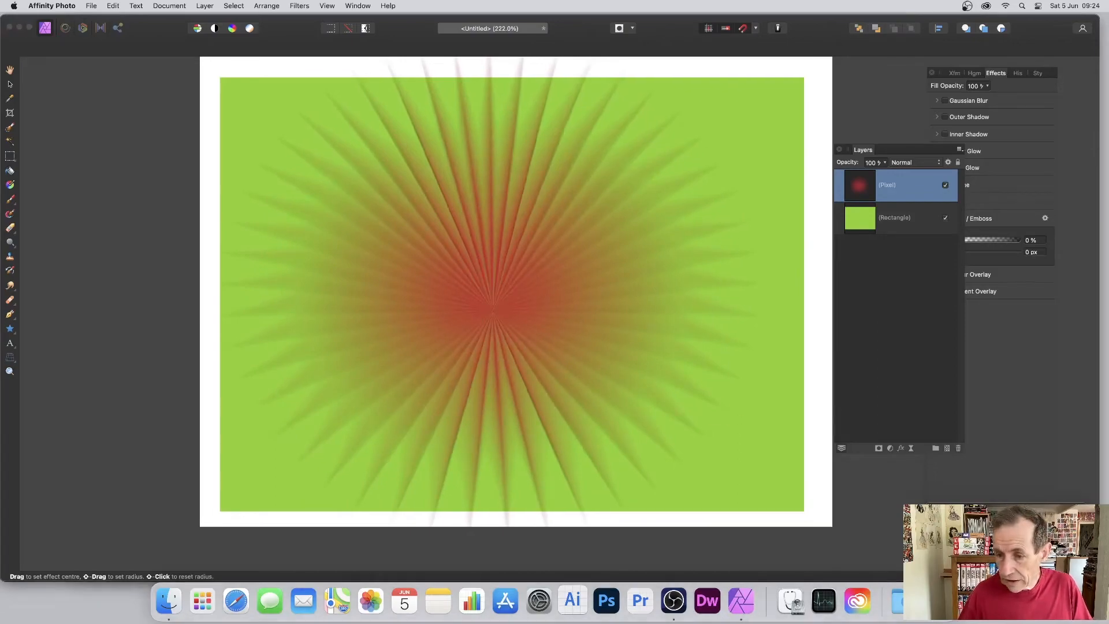
{"action": "key", "text": "Return"}
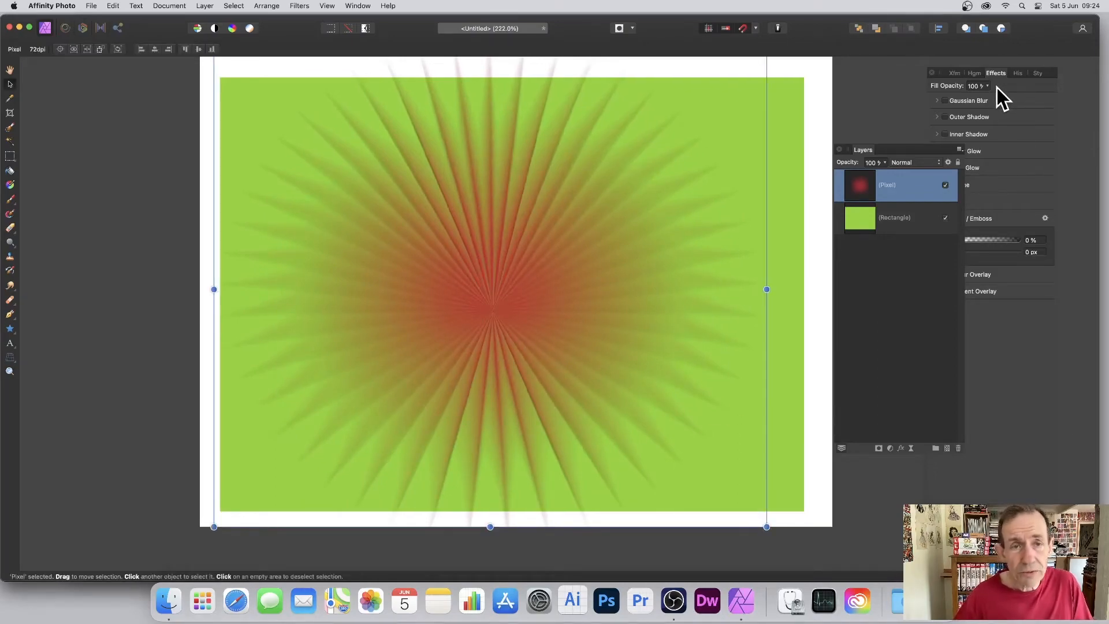
Step: Float the layer effects over the canvas and turn on Bevel / Emboss for the blurred star
{"action": "left_click", "coordinate": [996, 73]}
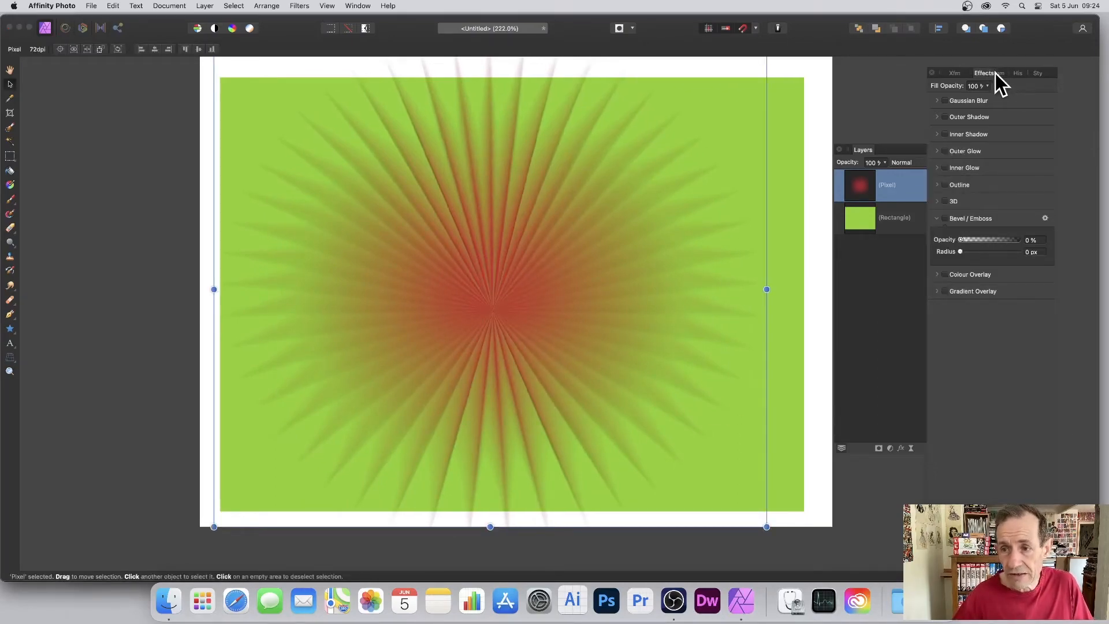
{"action": "left_click_drag", "start_coordinate": [981, 73], "coordinate": [827, 85]}
{"action": "left_click", "coordinate": [810, 230]}
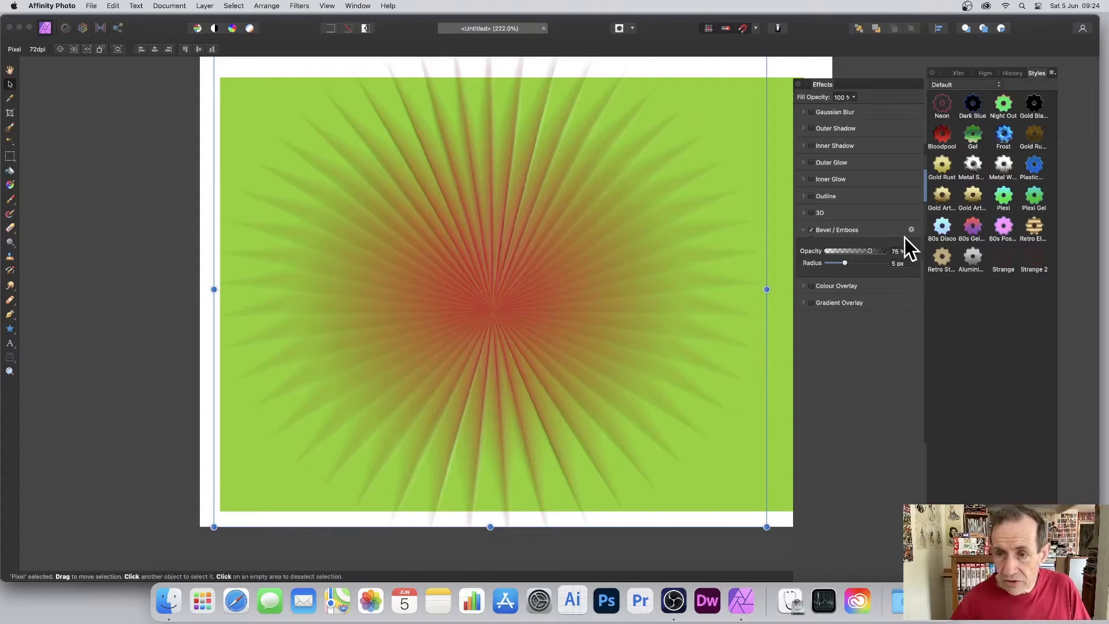
Step: Try a range of default styles on the blurred star, including Neon, Dark Blue, Night Out, Frost and 80s Disco
{"action": "left_click", "coordinate": [944, 105]}
{"action": "left_click", "coordinate": [978, 110]}
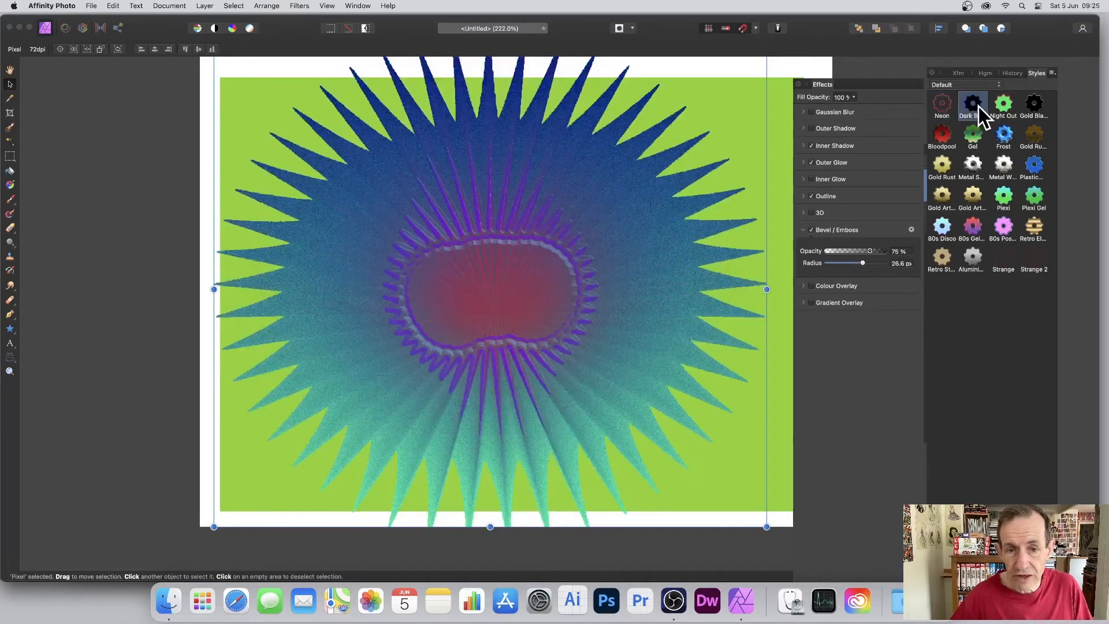
{"action": "left_click", "coordinate": [1003, 107]}
{"action": "left_click", "coordinate": [1033, 108]}
{"action": "left_click", "coordinate": [1006, 136]}
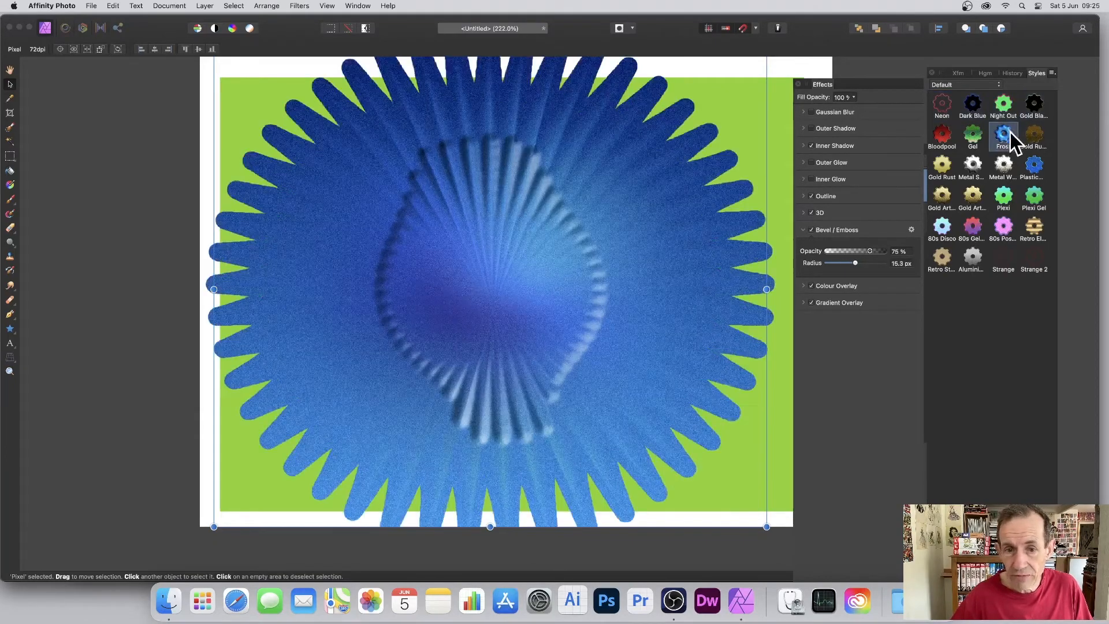
{"action": "left_click", "coordinate": [1031, 137]}
{"action": "left_click", "coordinate": [1003, 168]}
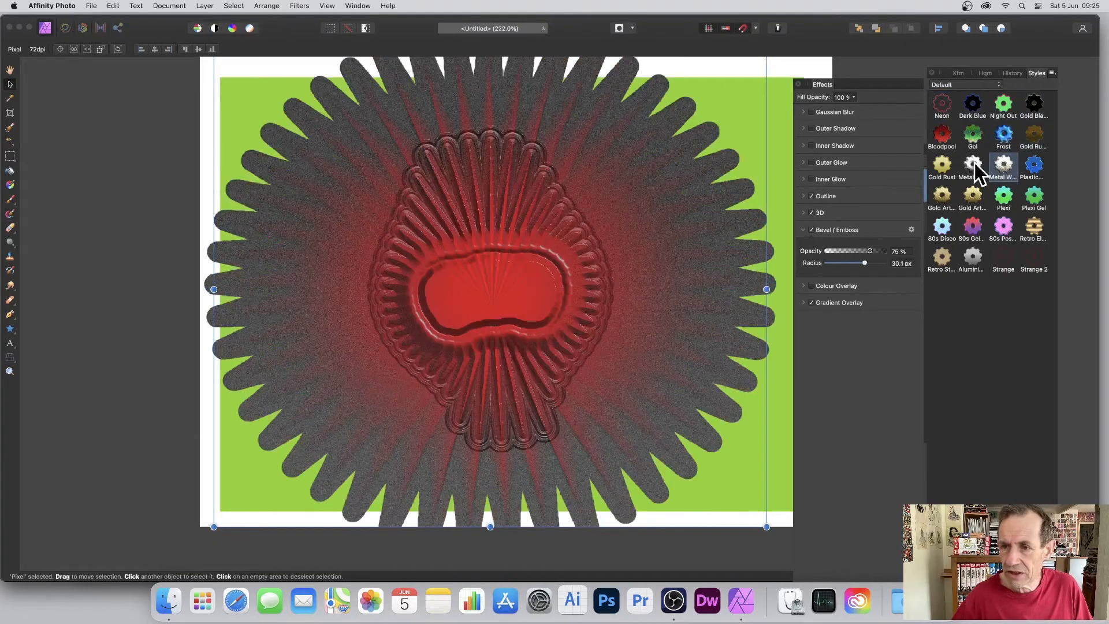
{"action": "left_click", "coordinate": [973, 163]}
{"action": "left_click", "coordinate": [943, 196]}
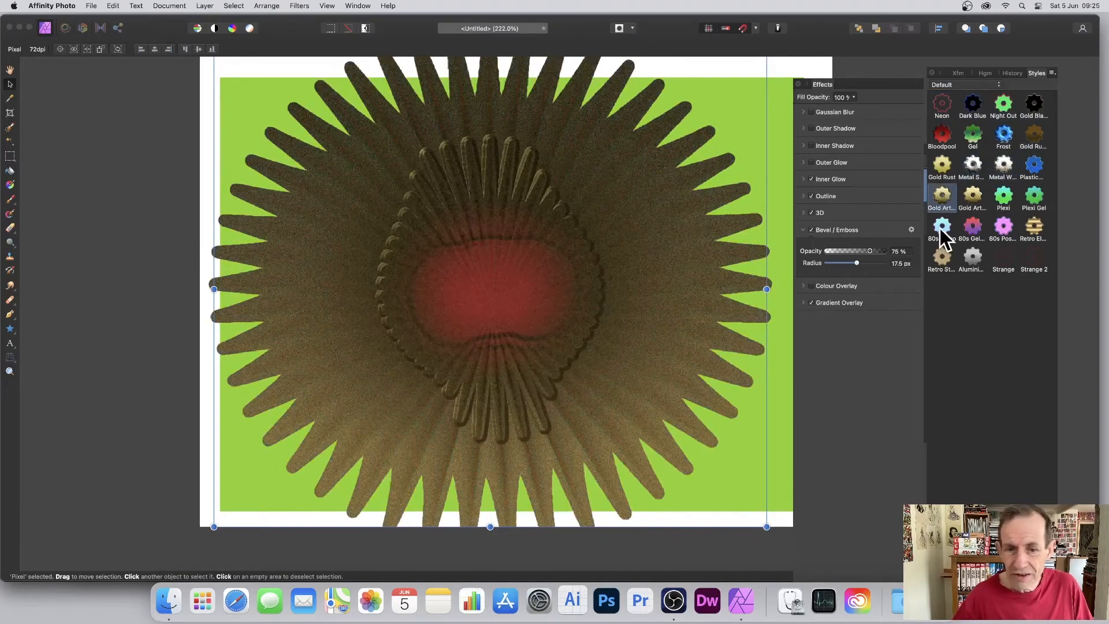
{"action": "left_click", "coordinate": [942, 226]}
Step: Undo all the trial styles, back to the blurred star with only its bevel
{"action": "key", "text": "super+z"}
{"action": "key", "text": "super+z"}
{"action": "key", "text": "super+z"}
{"action": "key", "text": "super+z"}
{"action": "key", "text": "super+z"}
{"action": "key", "text": "super+z"}
{"action": "key", "text": "super+z"}
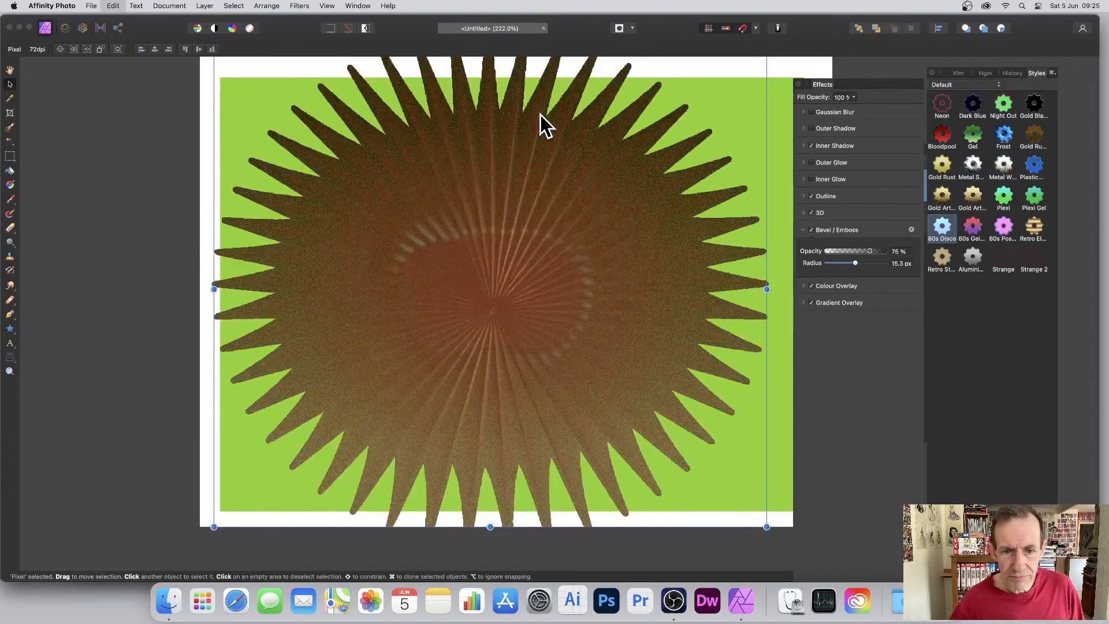
{"action": "key", "text": "super+z"}
{"action": "key", "text": "super+z"}
{"action": "key", "text": "super+z"}
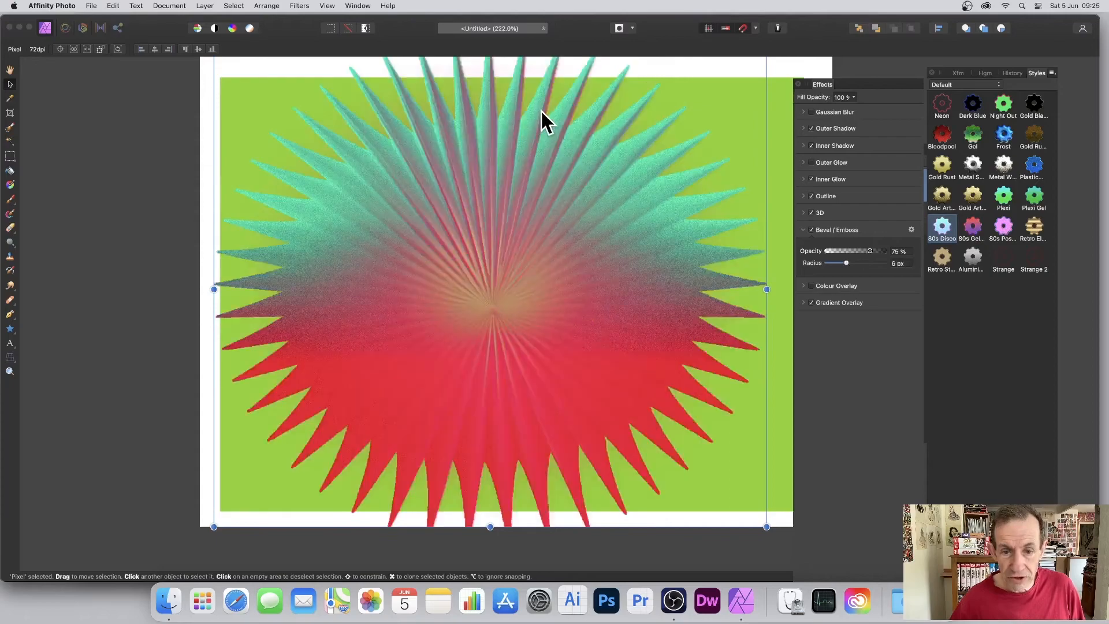
Step: Change the star's Bevel / Emboss to the Inner type with a 47.3 px radius, azimuth -33.6° and elevation 0°
{"action": "left_click", "coordinate": [911, 229]}
{"action": "left_click_drag", "start_coordinate": [810, 157], "coordinate": [728, 138]}
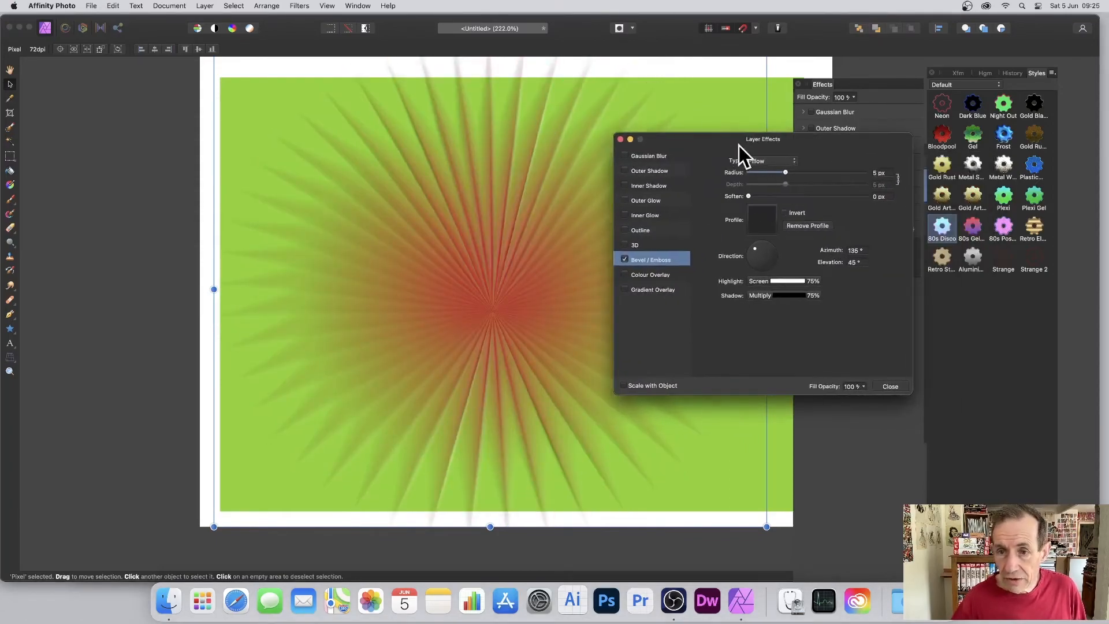
{"action": "left_click", "coordinate": [776, 162]}
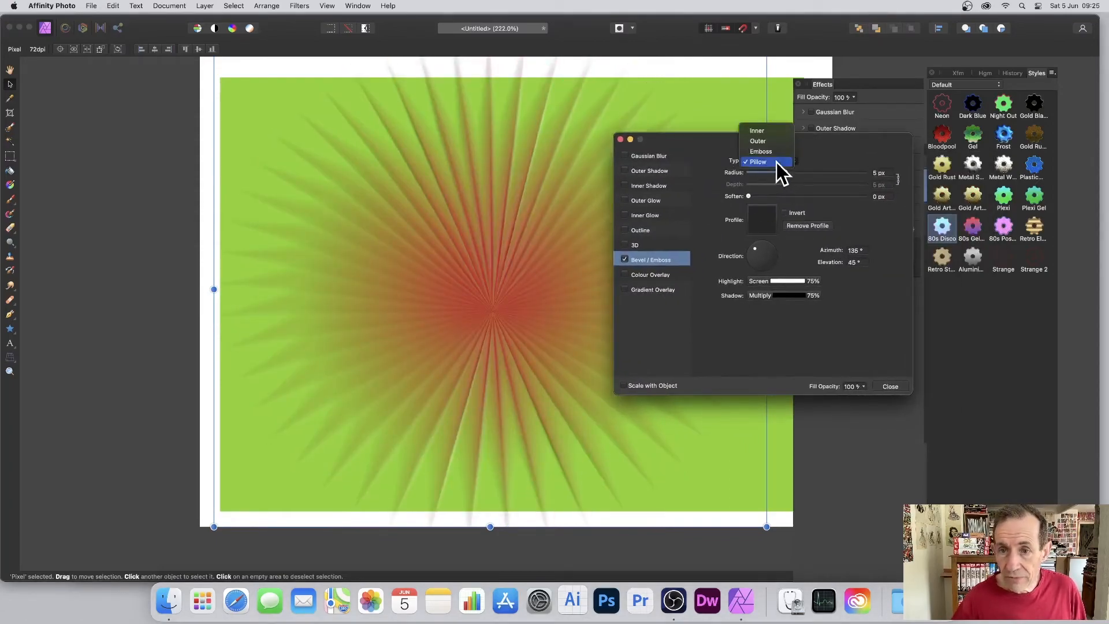
{"action": "left_click", "coordinate": [770, 132]}
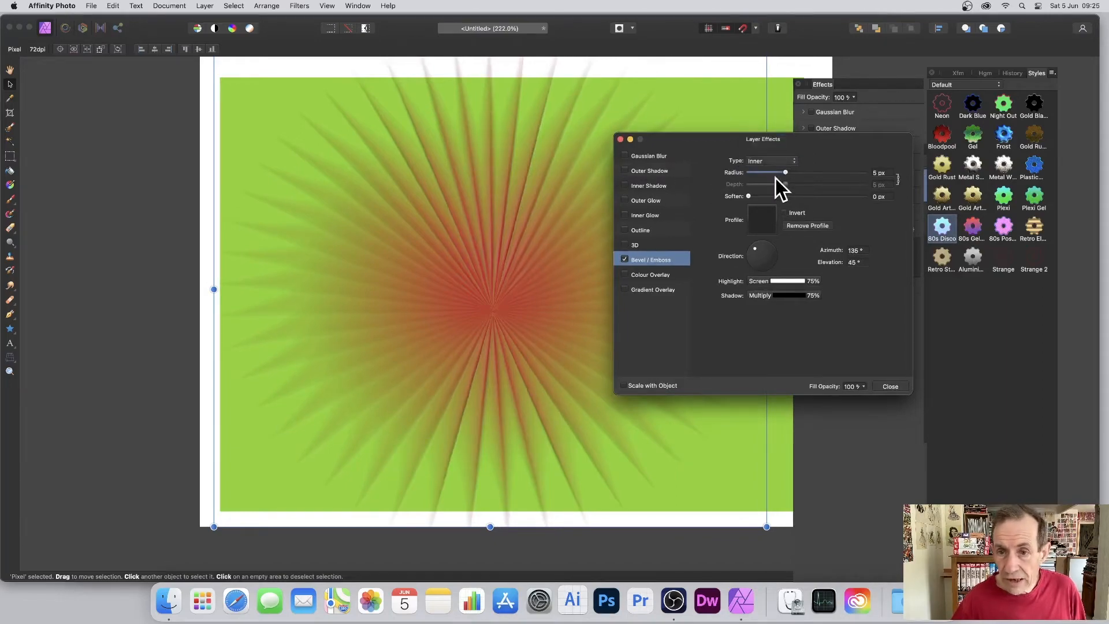
{"action": "left_click_drag", "start_coordinate": [793, 172], "coordinate": [848, 177]}
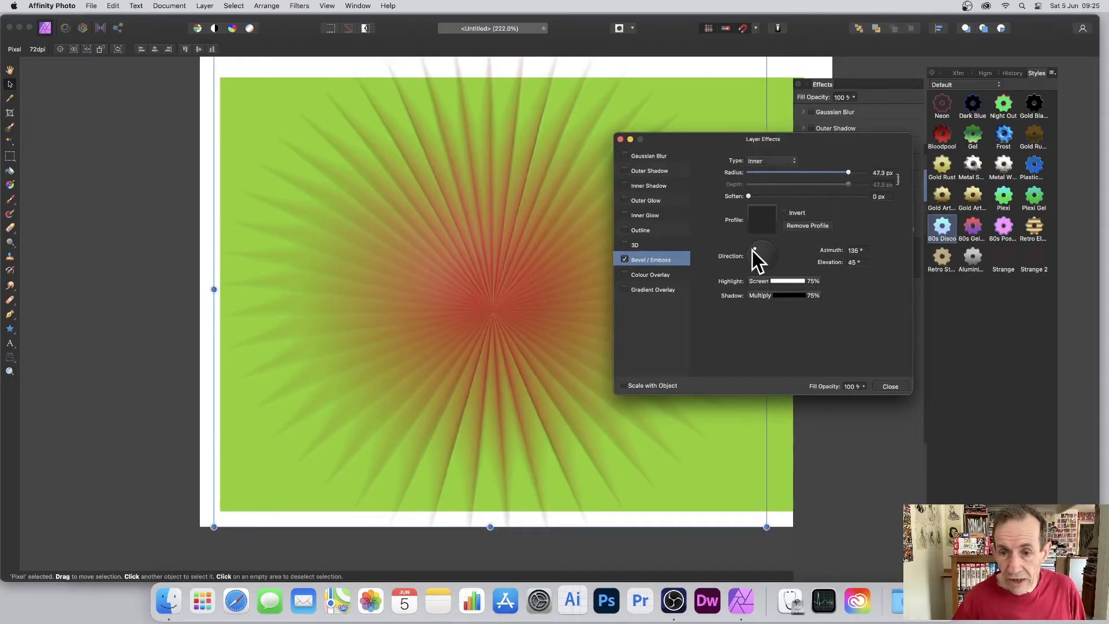
{"action": "left_click_drag", "start_coordinate": [752, 251], "coordinate": [779, 268]}
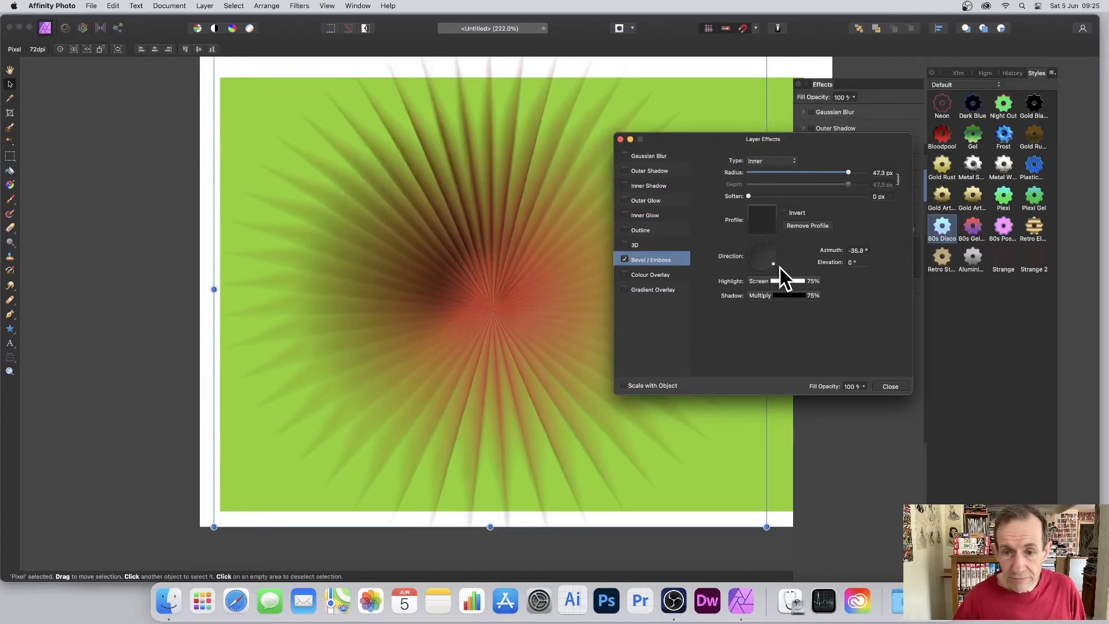
Step: Try the standard bevel profiles, bend the last one's curve into a dip, and set Soften to 9.4 px
{"action": "left_click", "coordinate": [767, 231]}
{"action": "left_click", "coordinate": [798, 381]}
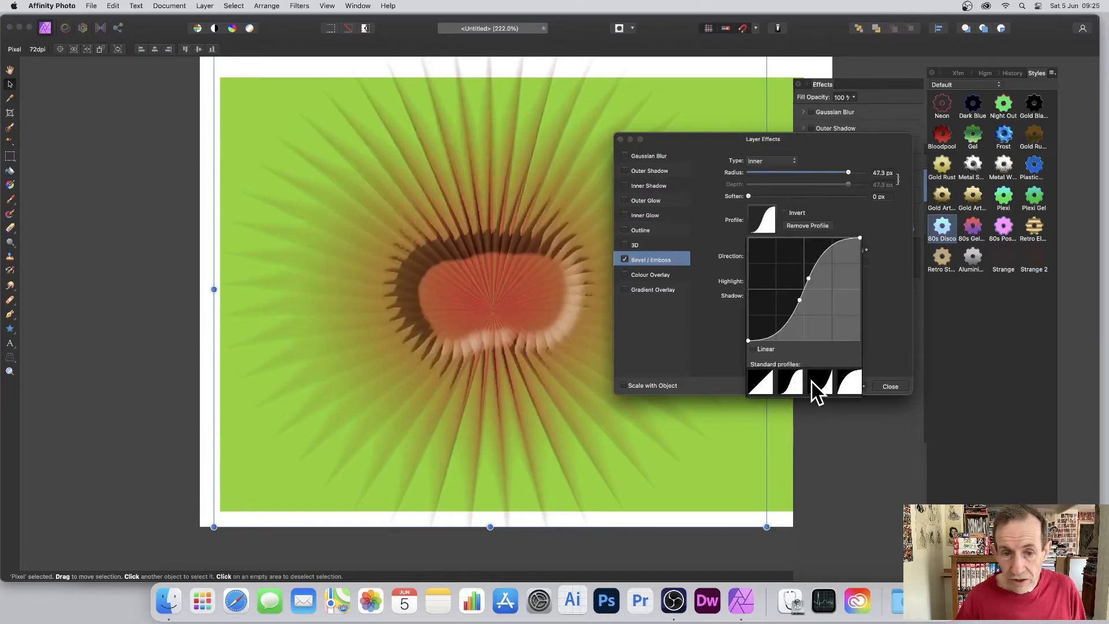
{"action": "left_click", "coordinate": [812, 382]}
{"action": "left_click", "coordinate": [843, 382]}
{"action": "left_click_drag", "start_coordinate": [778, 283], "coordinate": [809, 330]}
{"action": "left_click", "coordinate": [827, 213]}
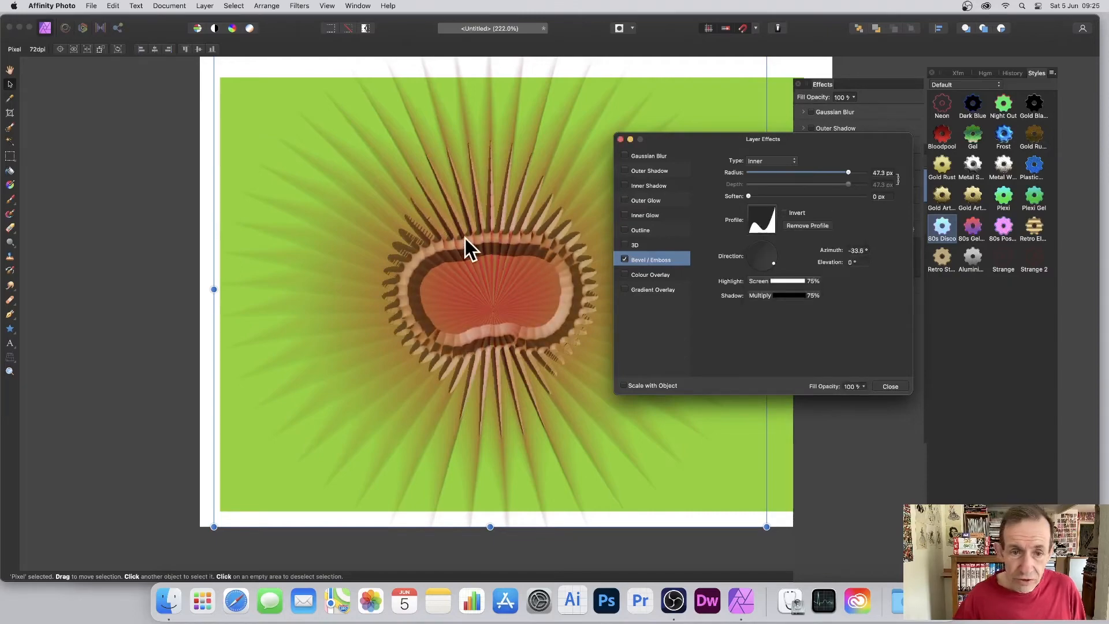
{"action": "left_click_drag", "start_coordinate": [760, 197], "coordinate": [834, 200]}
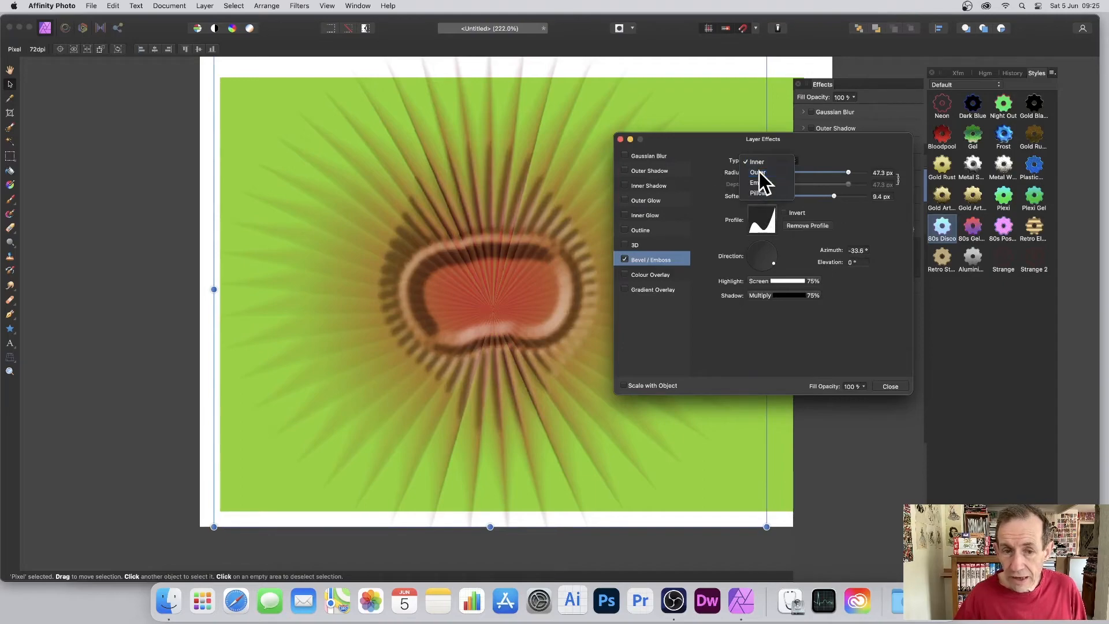
Step: Try the Outer bevel type, switch it to Emboss, and close the layer effects settings
{"action": "left_click", "coordinate": [757, 172]}
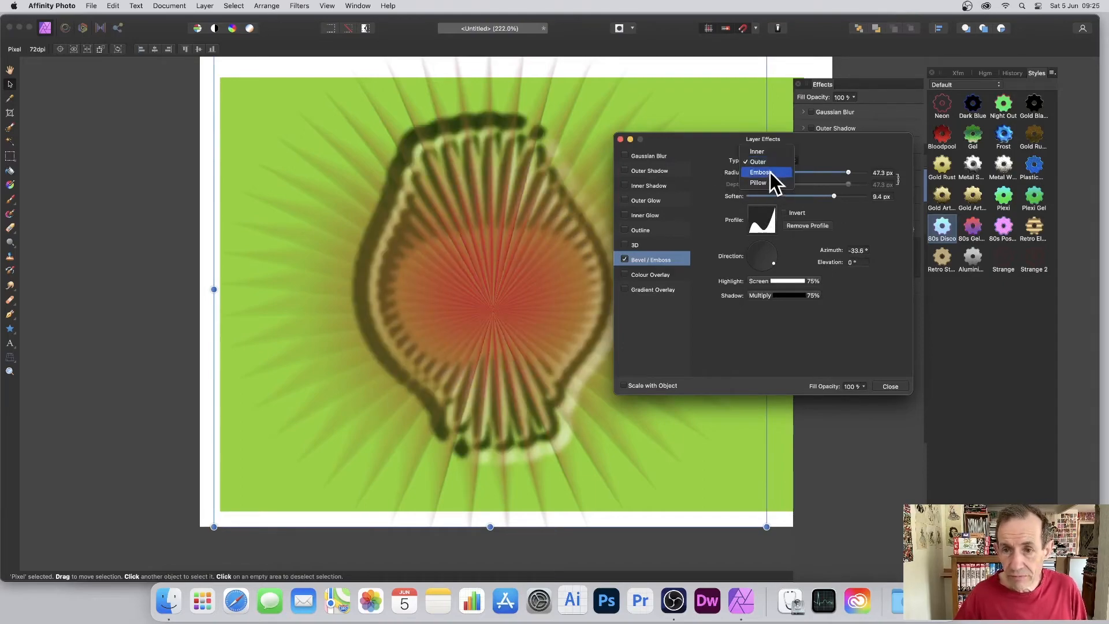
{"action": "left_click", "coordinate": [770, 172]}
{"action": "left_click", "coordinate": [890, 386]}
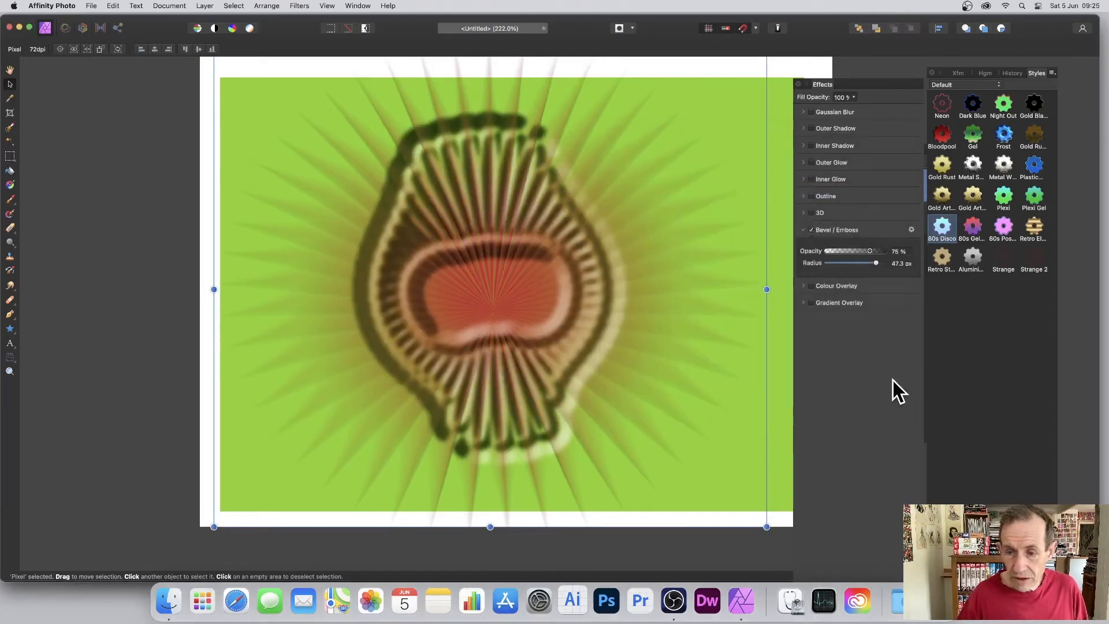
Step: Undo the bevel adjustments and delete the blurred star, leaving the green rectangle
{"action": "left_click", "coordinate": [195, 70]}
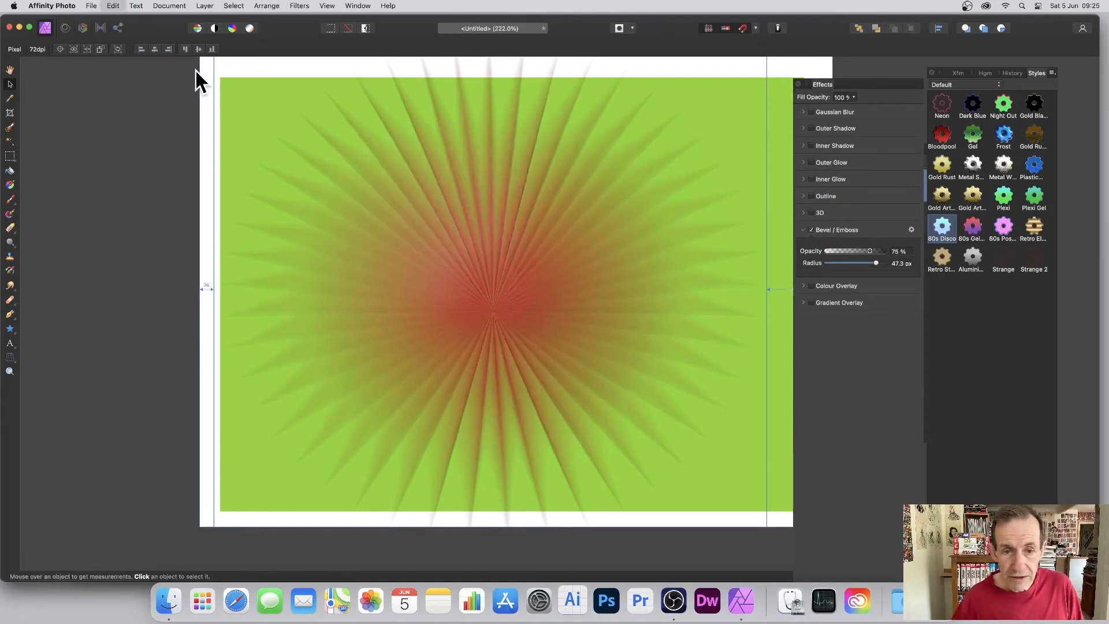
{"action": "left_click", "coordinate": [369, 124]}
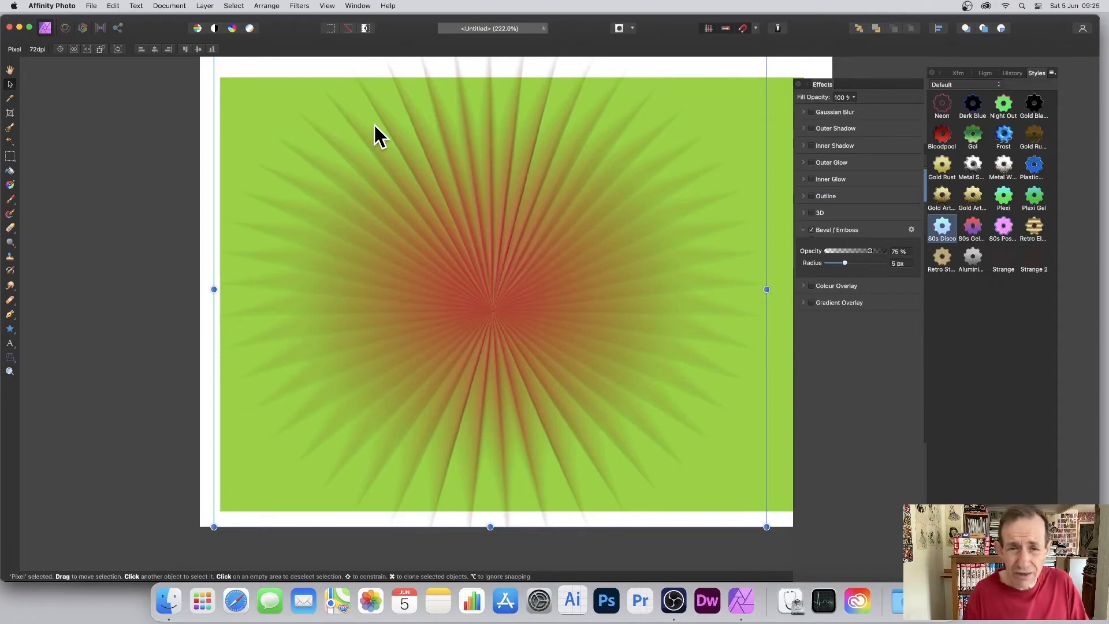
{"action": "left_click_drag", "start_coordinate": [504, 285], "coordinate": [456, 308]}
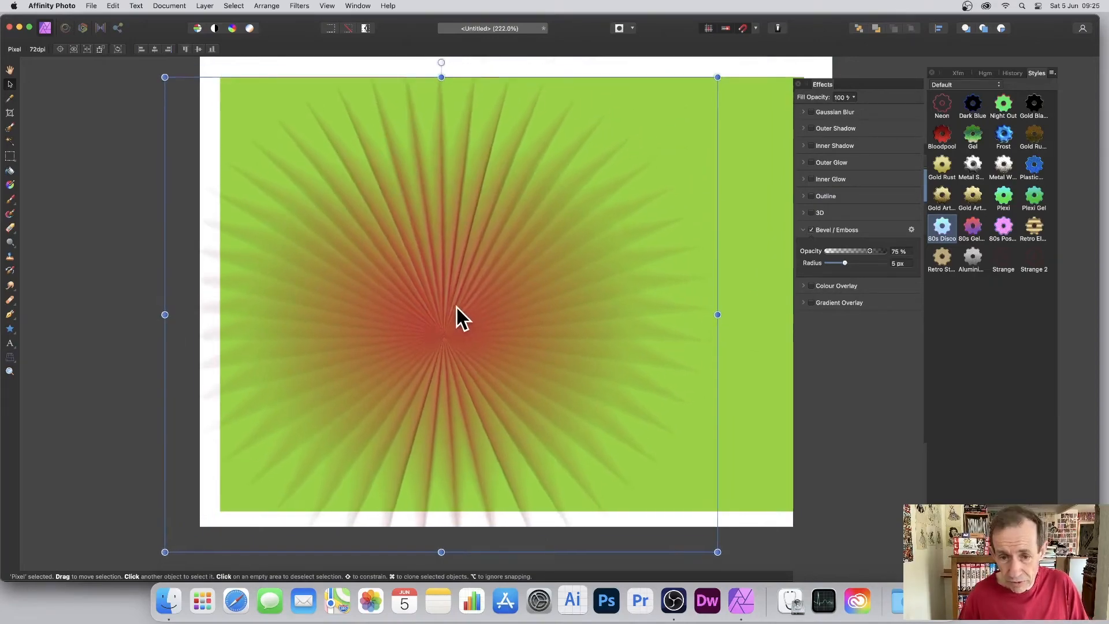
{"action": "key", "text": "Delete"}
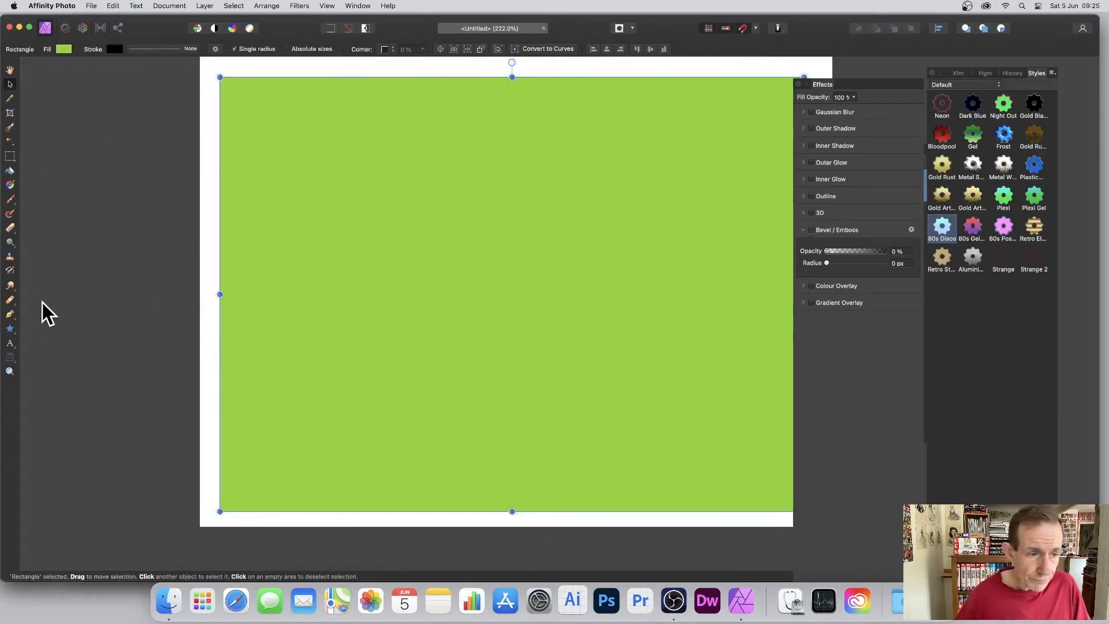
Step: Draw a large red star in the middle of the green rectangle and set it to 22 points
{"action": "left_click", "coordinate": [11, 328]}
{"action": "left_click_drag", "start_coordinate": [337, 116], "coordinate": [676, 482]}
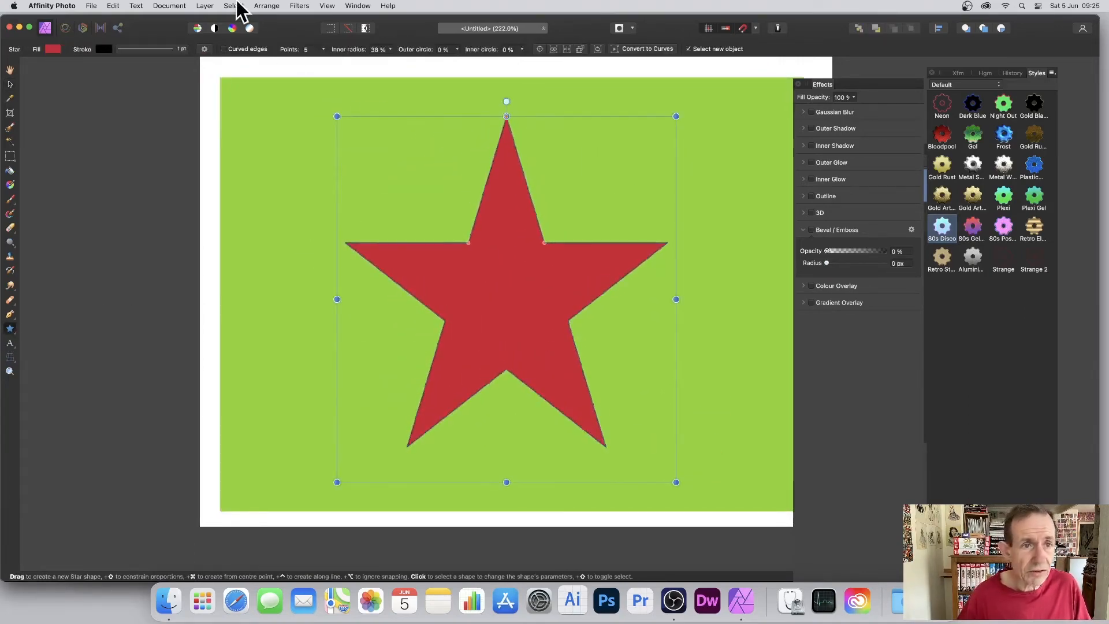
{"action": "left_click", "coordinate": [323, 49]}
{"action": "left_click_drag", "start_coordinate": [335, 61], "coordinate": [352, 60]}
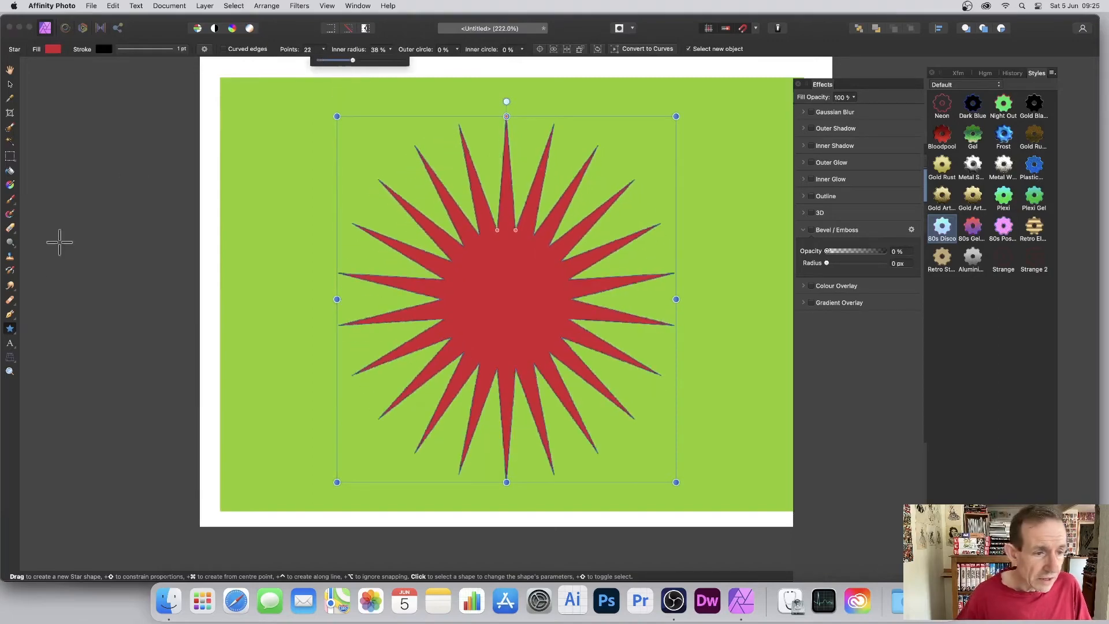
Step: Draw a donut with a 50% hole over the star's centre, apply the Frost style, and nudge it slightly up and right
{"action": "left_click", "coordinate": [11, 329]}
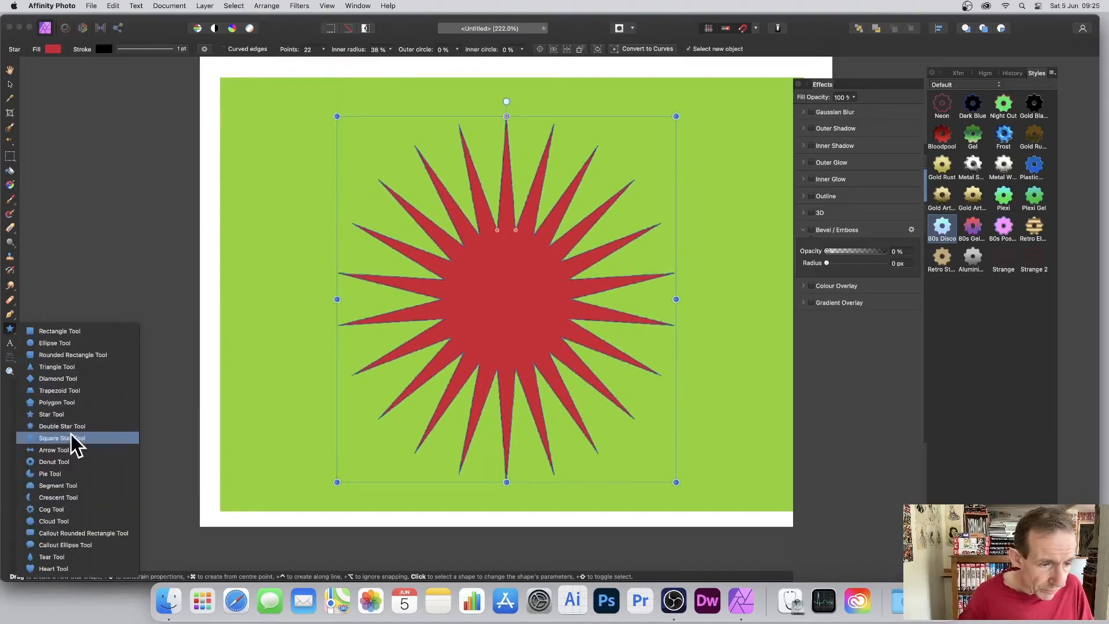
{"action": "left_click", "coordinate": [58, 473]}
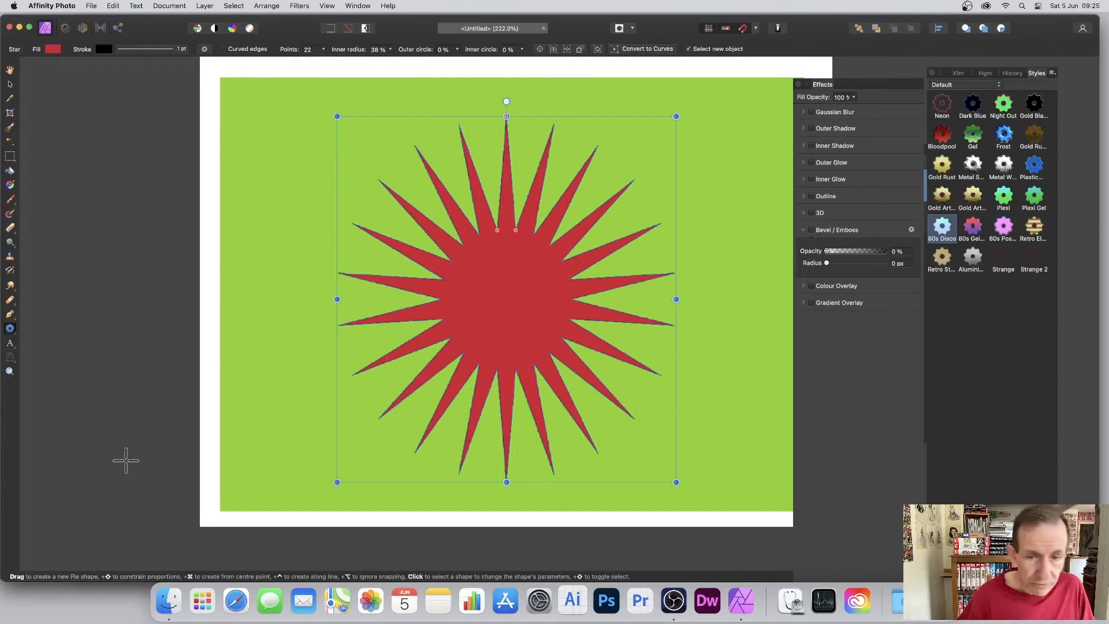
{"action": "left_click_drag", "start_coordinate": [391, 174], "coordinate": [615, 408]}
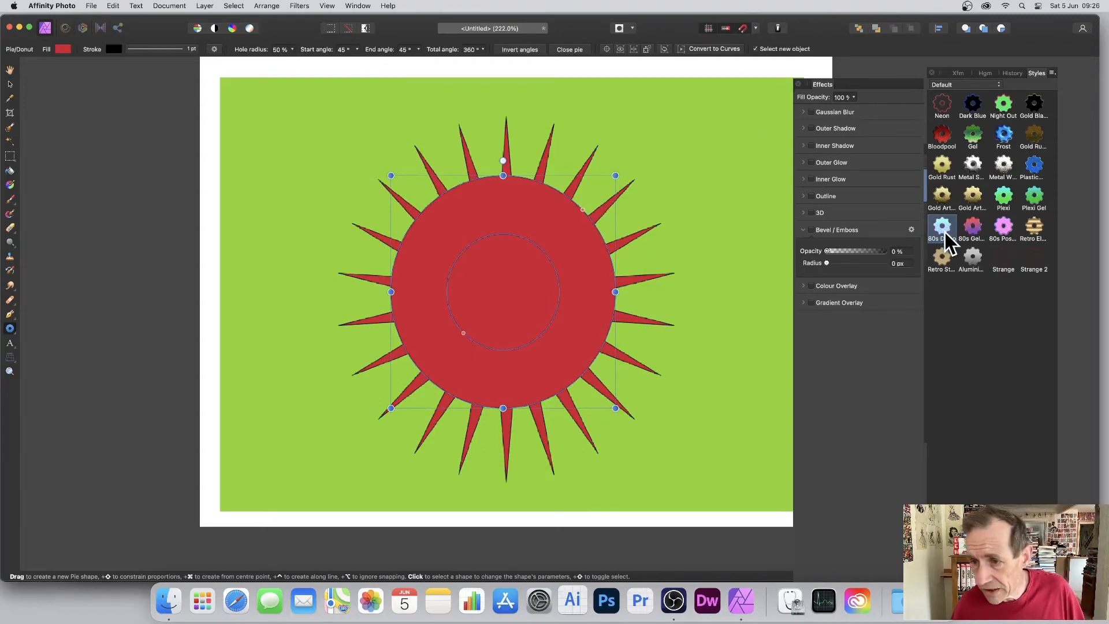
{"action": "left_click", "coordinate": [1005, 138]}
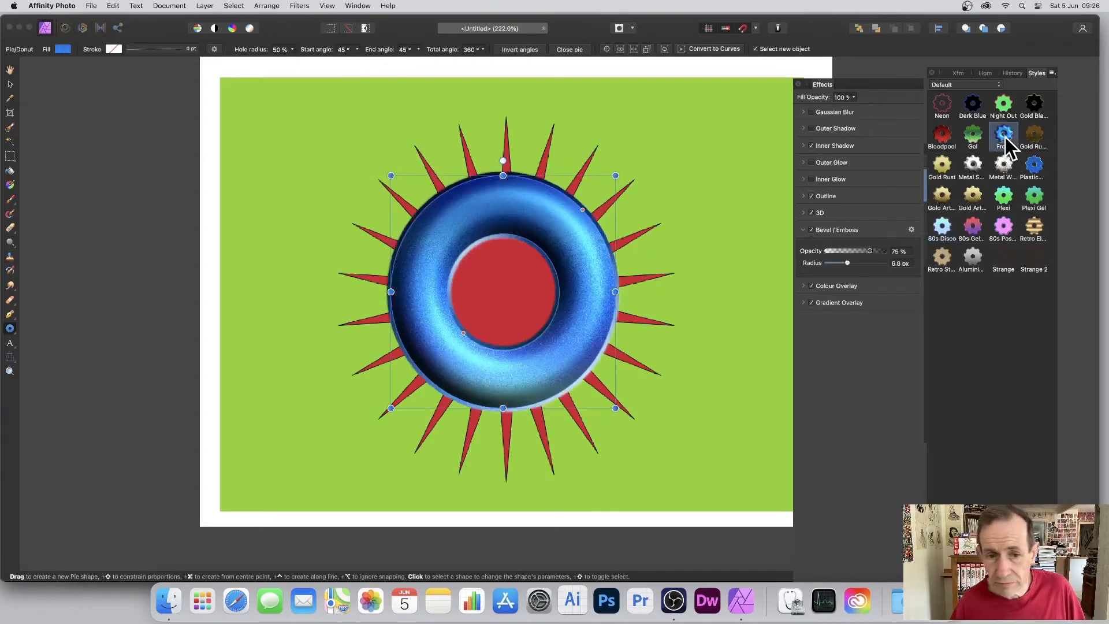
{"action": "left_click", "coordinate": [10, 84]}
{"action": "left_click_drag", "start_coordinate": [510, 203], "coordinate": [518, 199]}
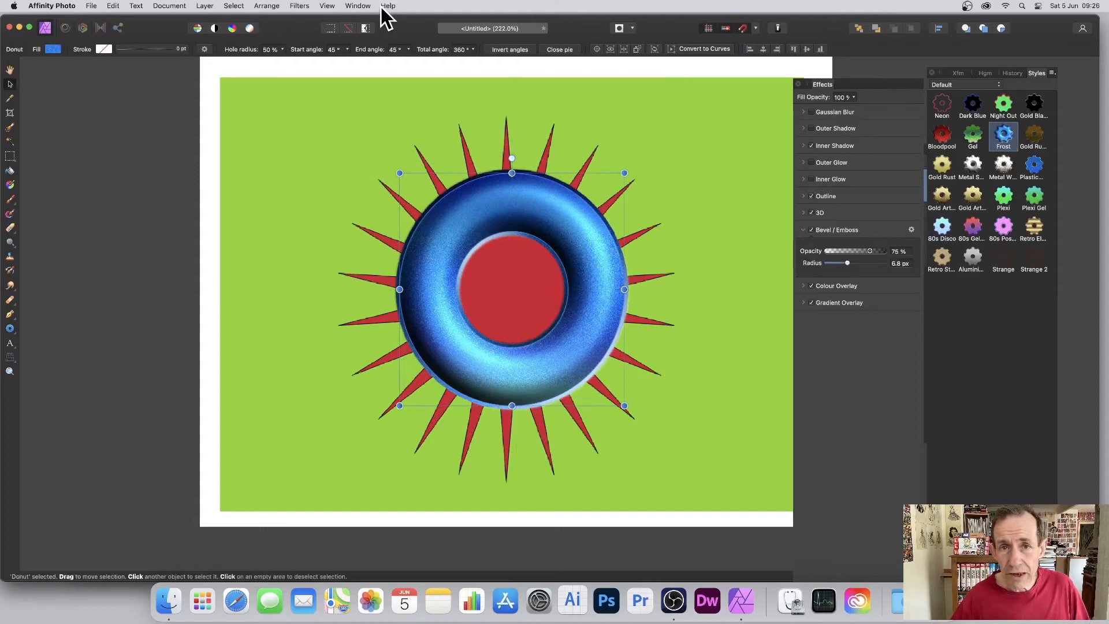
Step: Try a Zoom Blur on the Frost-styled donut with the effect centre just beyond its left side
{"action": "left_click", "coordinate": [297, 8]}
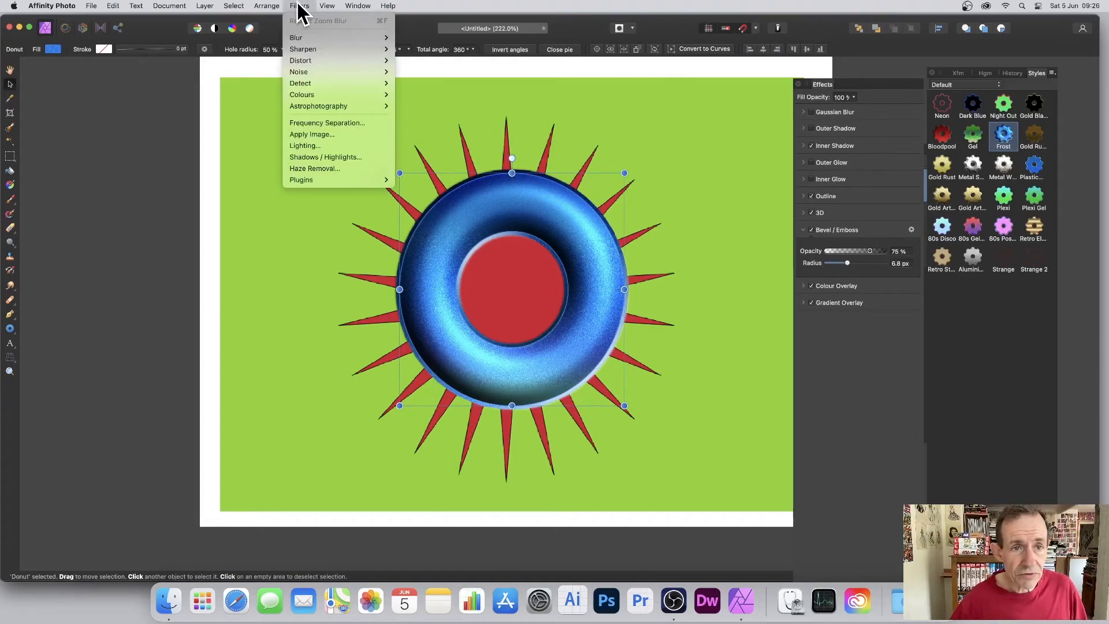
{"action": "mouse_move", "coordinate": [296, 36]}
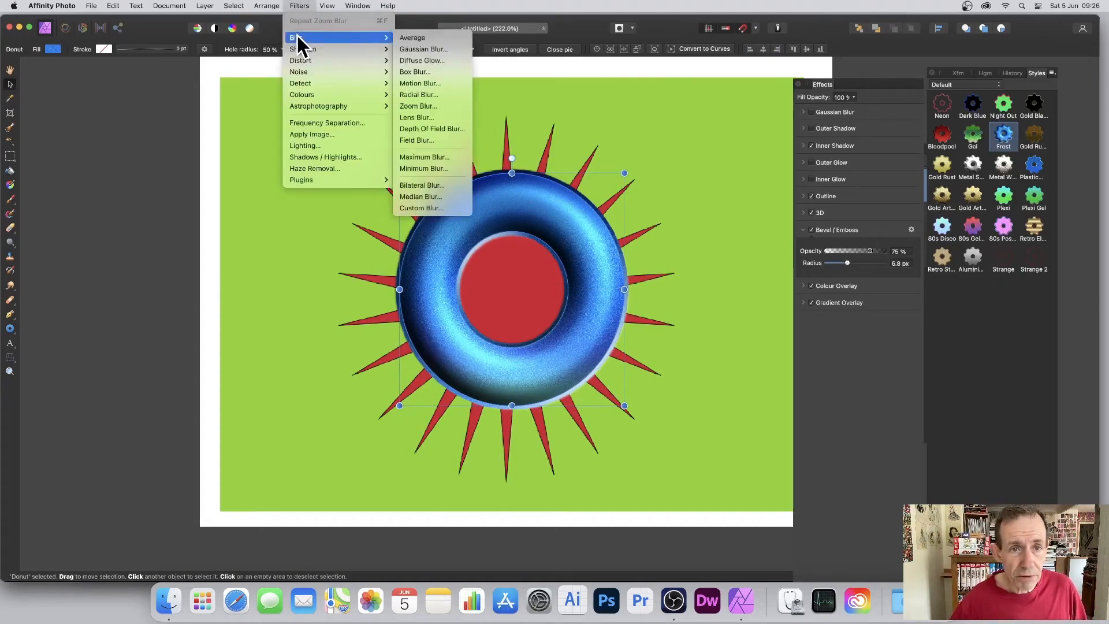
{"action": "left_click", "coordinate": [428, 105]}
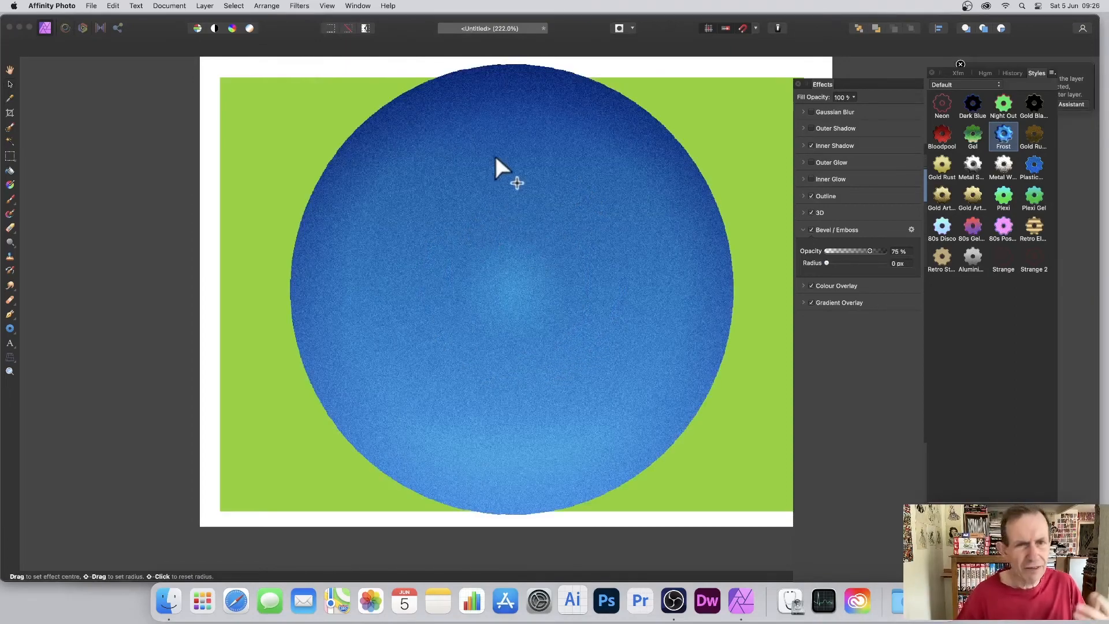
{"action": "left_click_drag", "start_coordinate": [570, 312], "coordinate": [279, 293]}
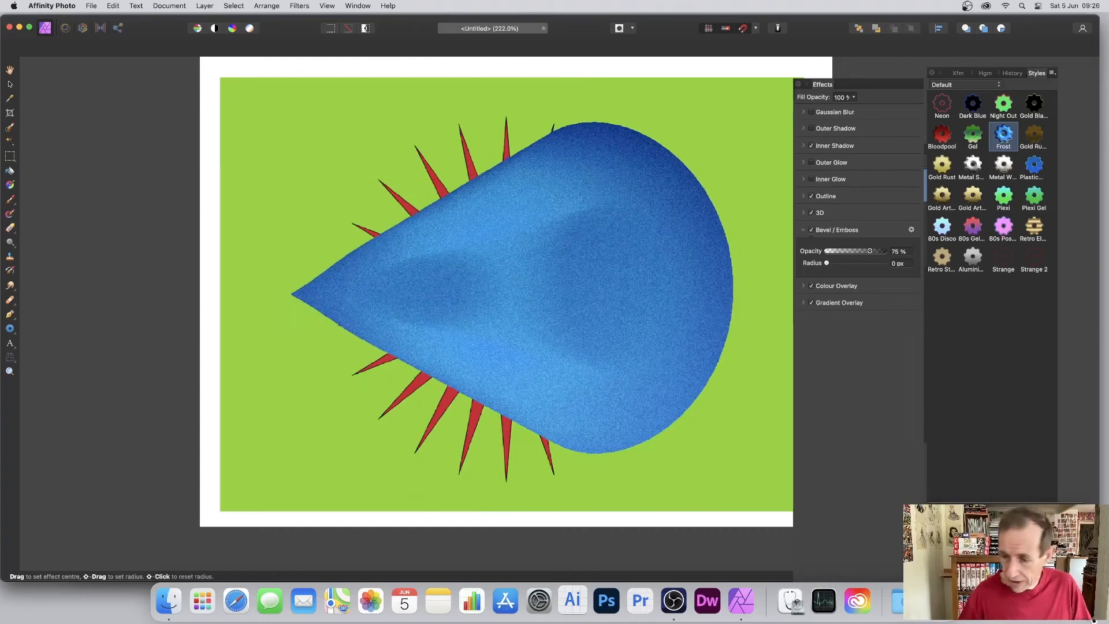
{"action": "key", "text": "Escape"}
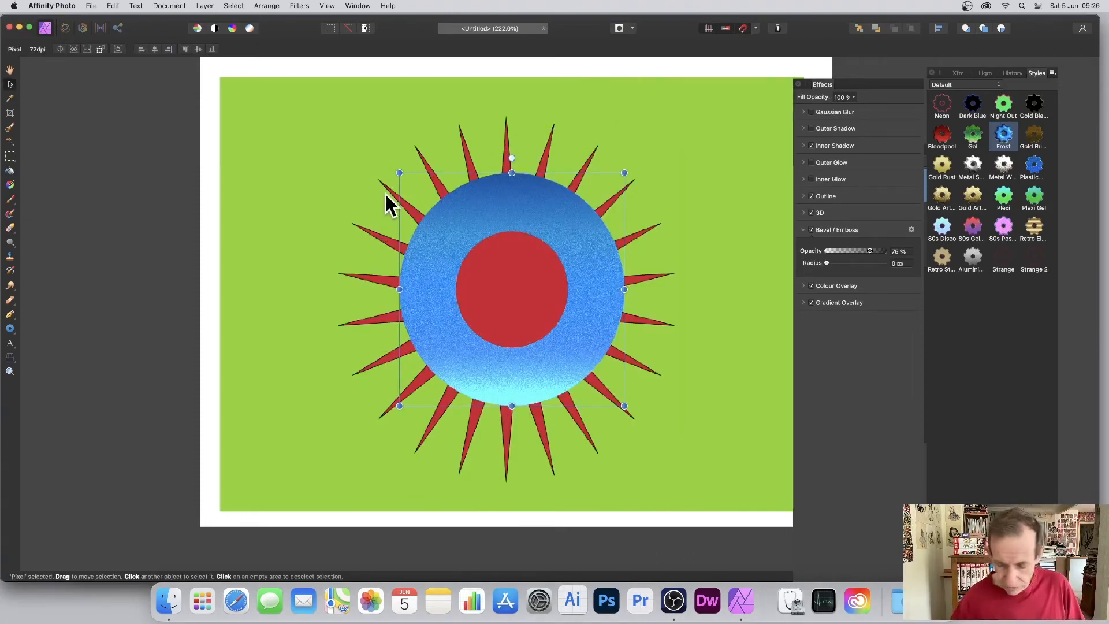
Step: Delete the donut and apply the Frost style to the red 22-point star
{"action": "key", "text": "Delete"}
{"action": "scroll", "coordinate": [383, 191], "scroll_direction": "right", "scroll_amount": 1}
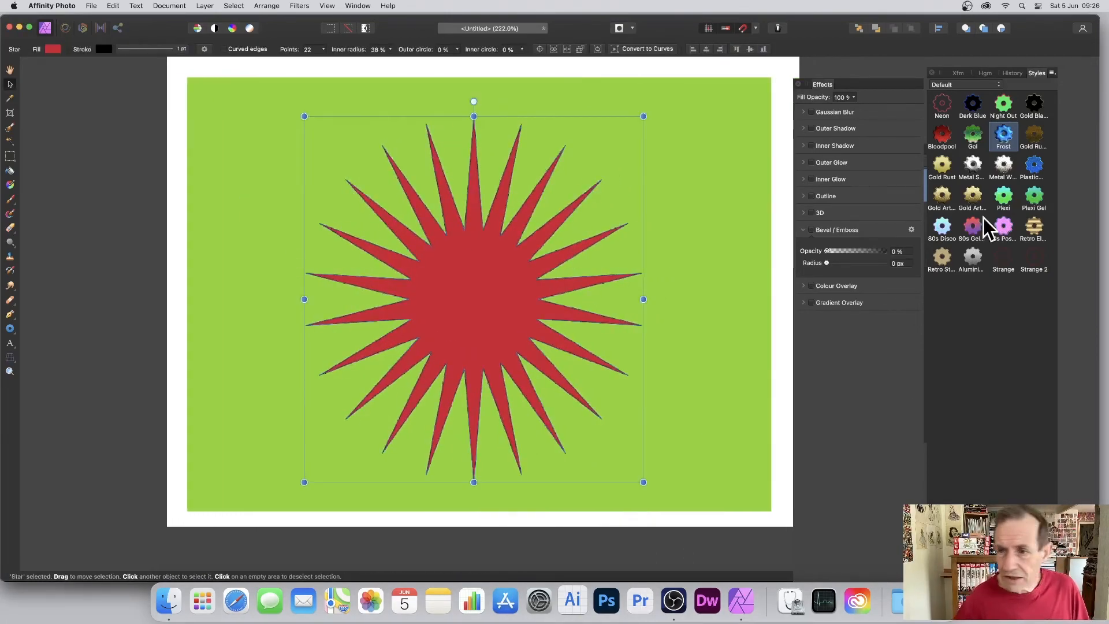
{"action": "left_click", "coordinate": [1002, 134]}
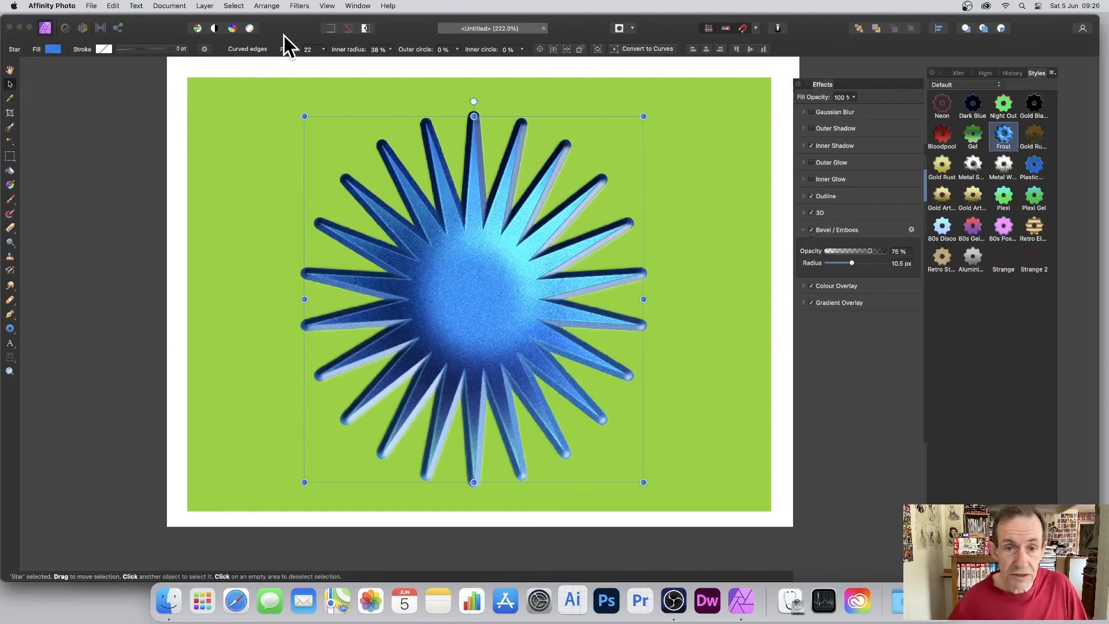
{"action": "left_click", "coordinate": [299, 6]}
{"action": "mouse_move", "coordinate": [299, 37]}
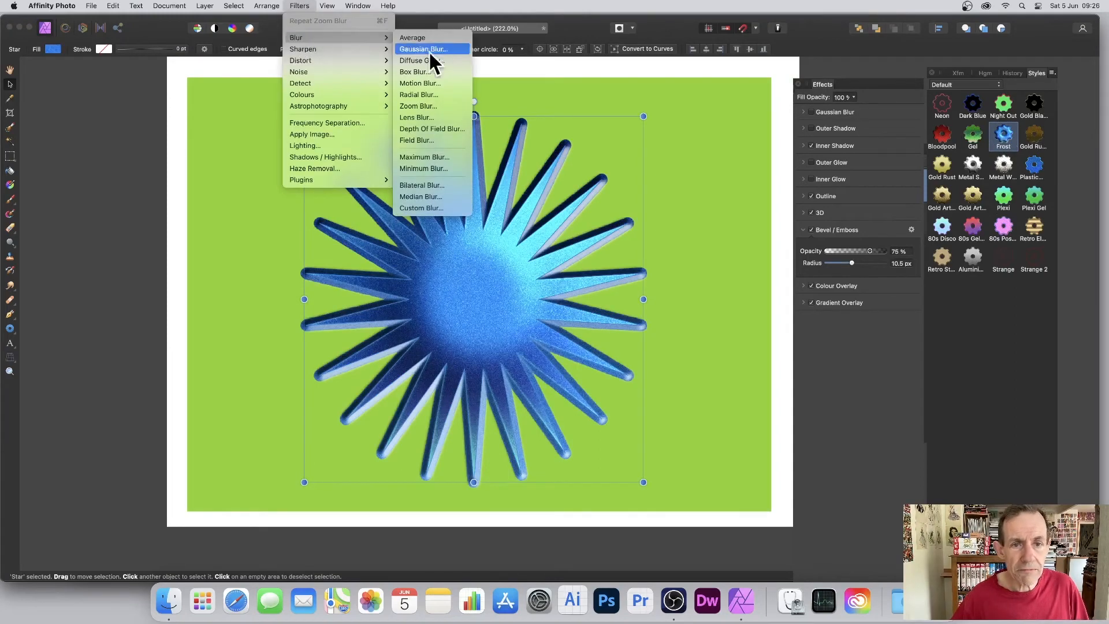
{"action": "left_click", "coordinate": [418, 115]}
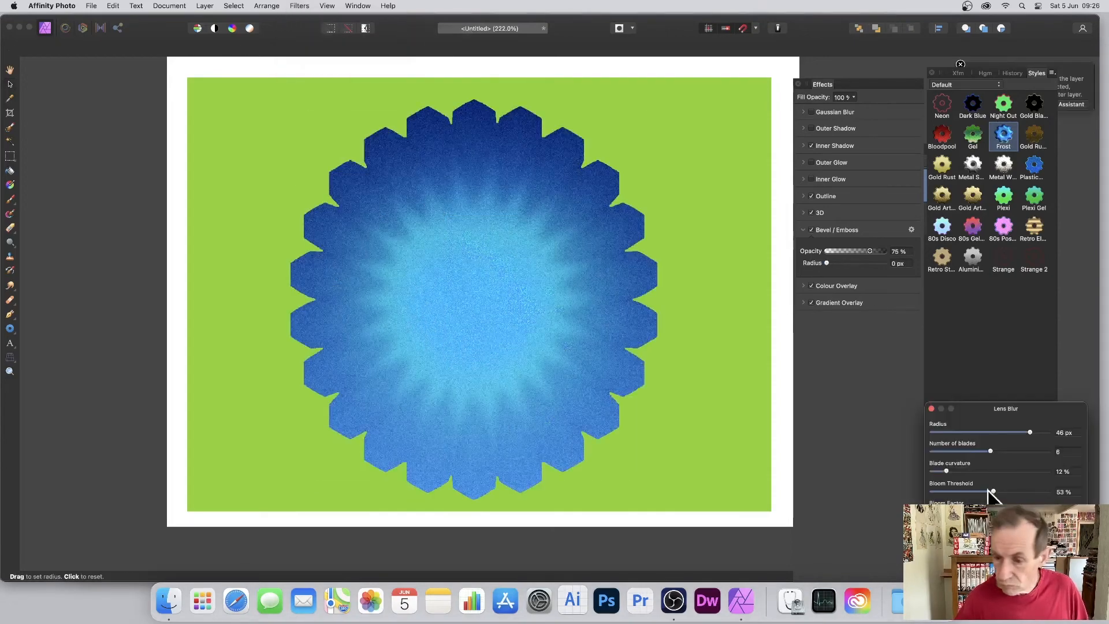
{"action": "key", "text": "Escape"}
Step: Start a Zoom Blur on the star, centre the effect in its middle, and set the radius to 100 px
{"action": "left_click", "coordinate": [299, 6]}
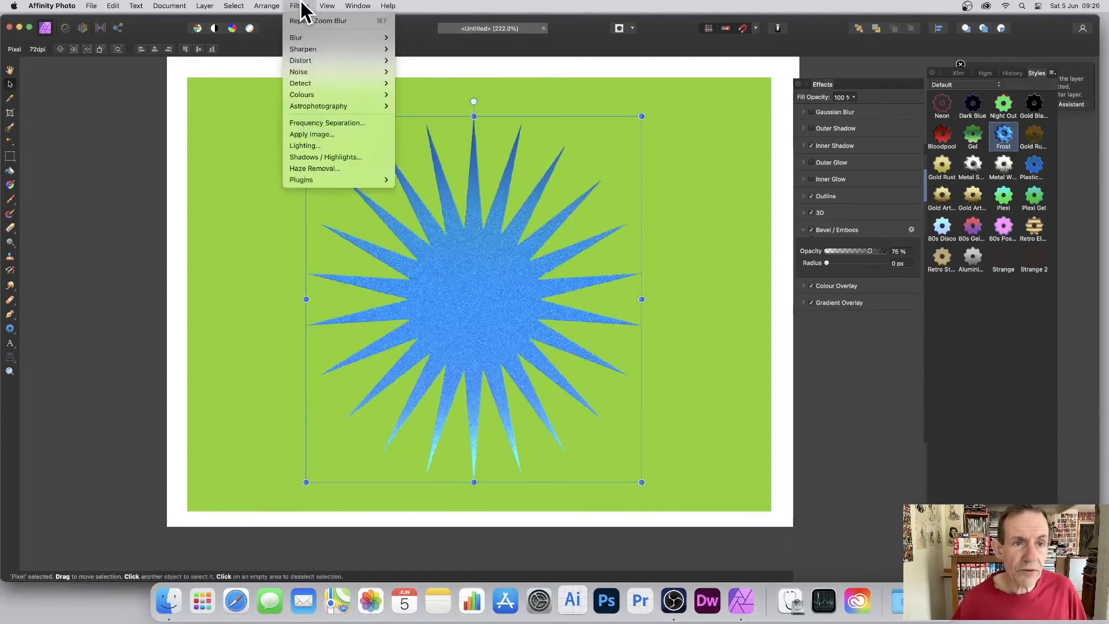
{"action": "mouse_move", "coordinate": [317, 38]}
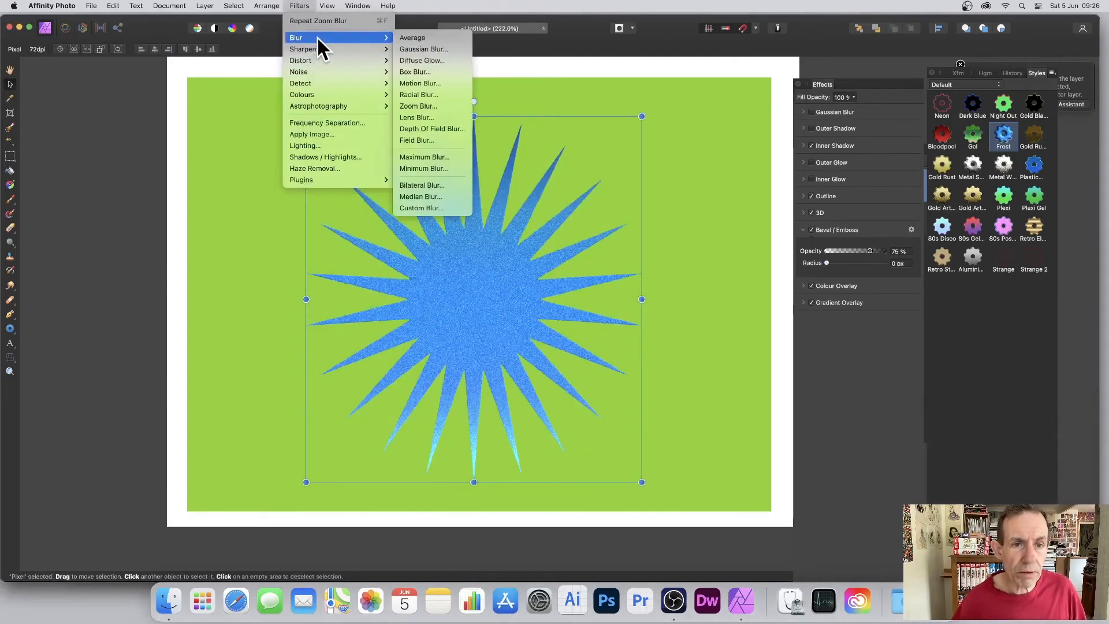
{"action": "left_click", "coordinate": [450, 107]}
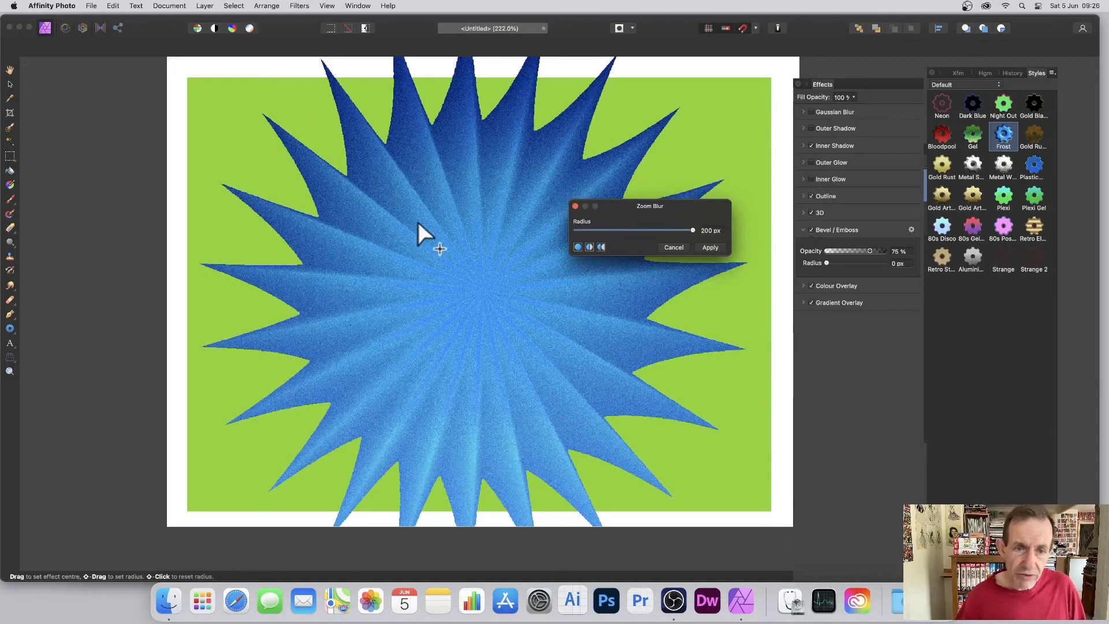
{"action": "mouse_move", "coordinate": [369, 236]}
{"action": "left_mouse_down"}
{"action": "mouse_move", "coordinate": [425, 196]}
{"action": "mouse_move", "coordinate": [526, 291]}
{"action": "mouse_move", "coordinate": [448, 321]}
{"action": "mouse_move", "coordinate": [464, 254]}
{"action": "mouse_move", "coordinate": [433, 289]}
{"action": "mouse_move", "coordinate": [512, 324]}
{"action": "mouse_move", "coordinate": [472, 309]}
{"action": "left_mouse_up"}
{"action": "mouse_move", "coordinate": [692, 230]}
{"action": "left_mouse_down"}
{"action": "mouse_move", "coordinate": [661, 227]}
{"action": "mouse_move", "coordinate": [734, 230]}
{"action": "left_mouse_up"}
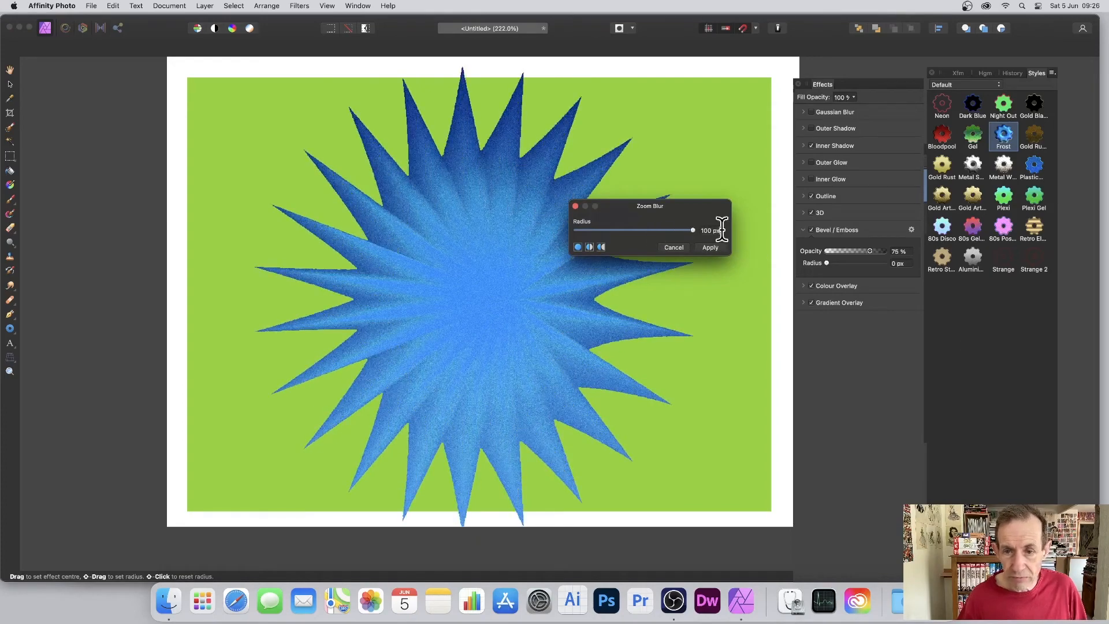
Step: Try a radius of 800 px, apply the Zoom Blur at 100 px, and move the star slightly down and left
{"action": "type", "text": "800"}
{"action": "key", "text": "Return"}
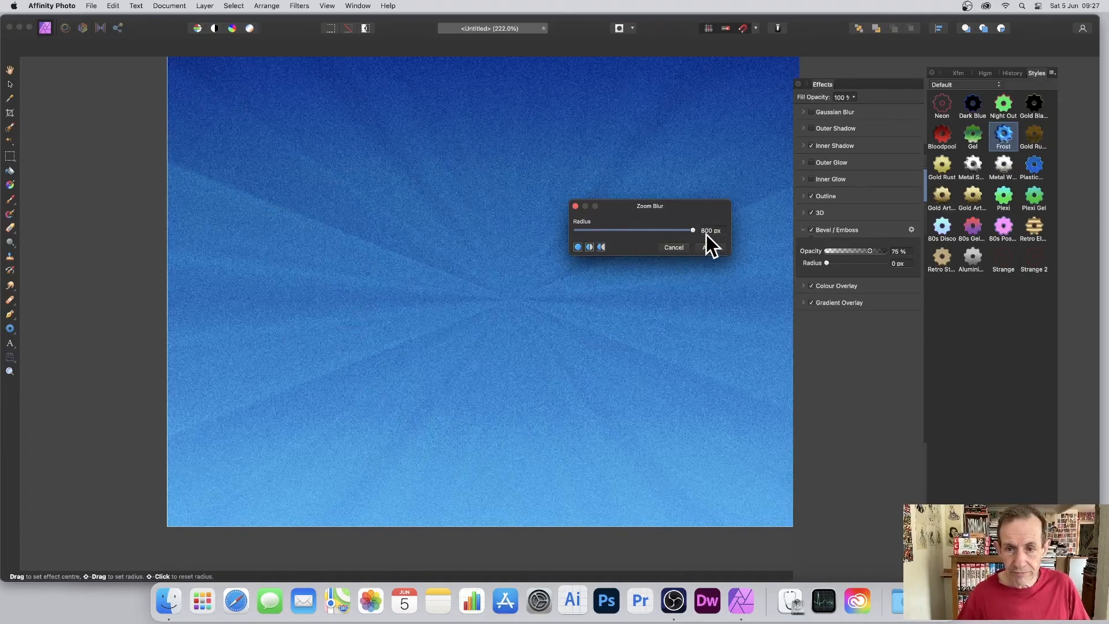
{"action": "left_click_drag", "start_coordinate": [692, 229], "coordinate": [712, 228]}
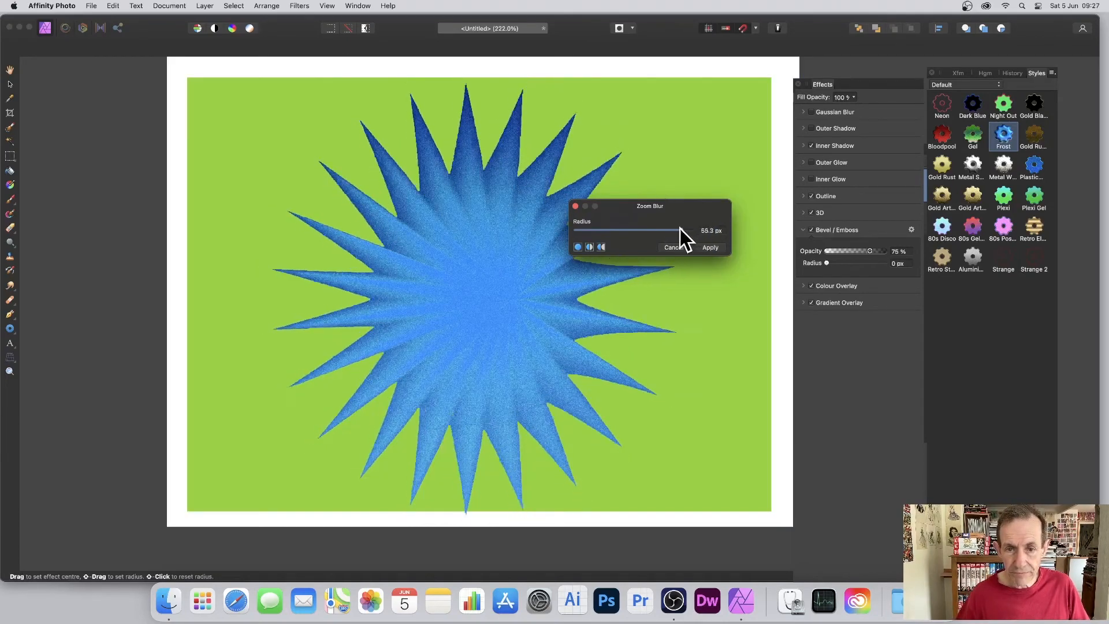
{"action": "left_click", "coordinate": [709, 247]}
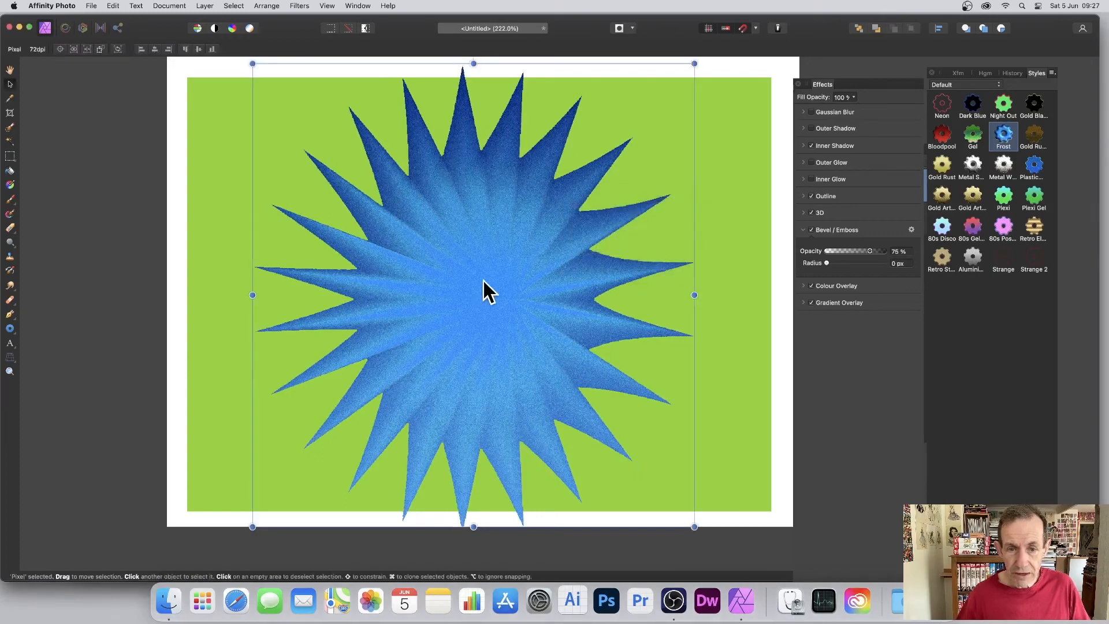
{"action": "mouse_move", "coordinate": [487, 272]}
{"action": "left_mouse_down"}
{"action": "mouse_move", "coordinate": [479, 268]}
{"action": "mouse_move", "coordinate": [481, 291]}
{"action": "left_mouse_up"}
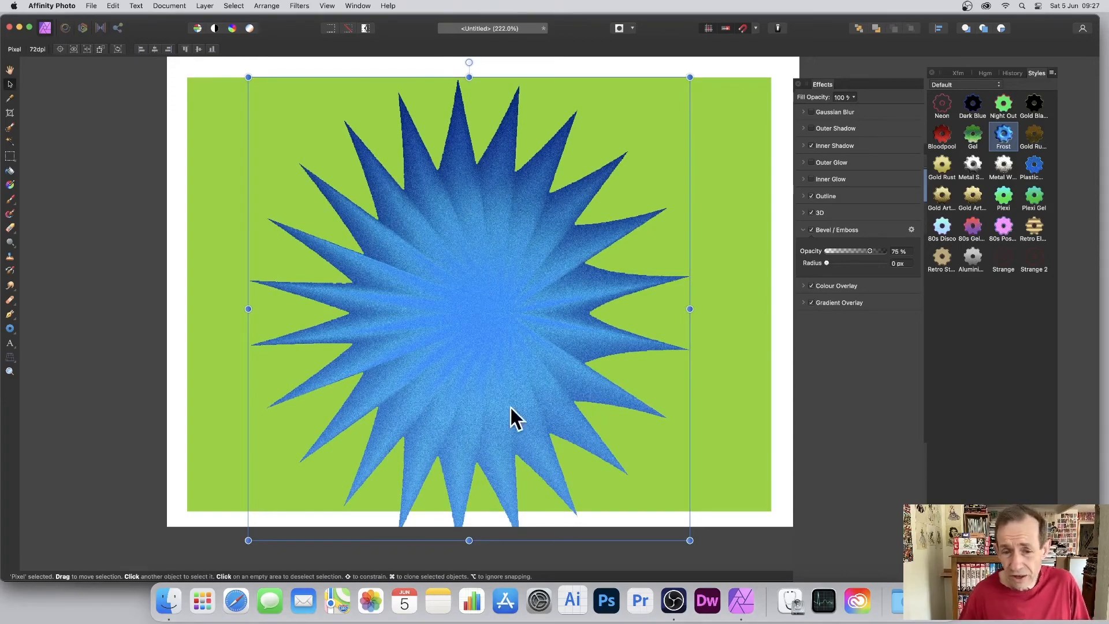
Step: Try the Deform filter on the blurred star, adding control points and stretching its lower-right part far to the right
{"action": "left_click", "coordinate": [294, 5]}
{"action": "mouse_move", "coordinate": [298, 58]}
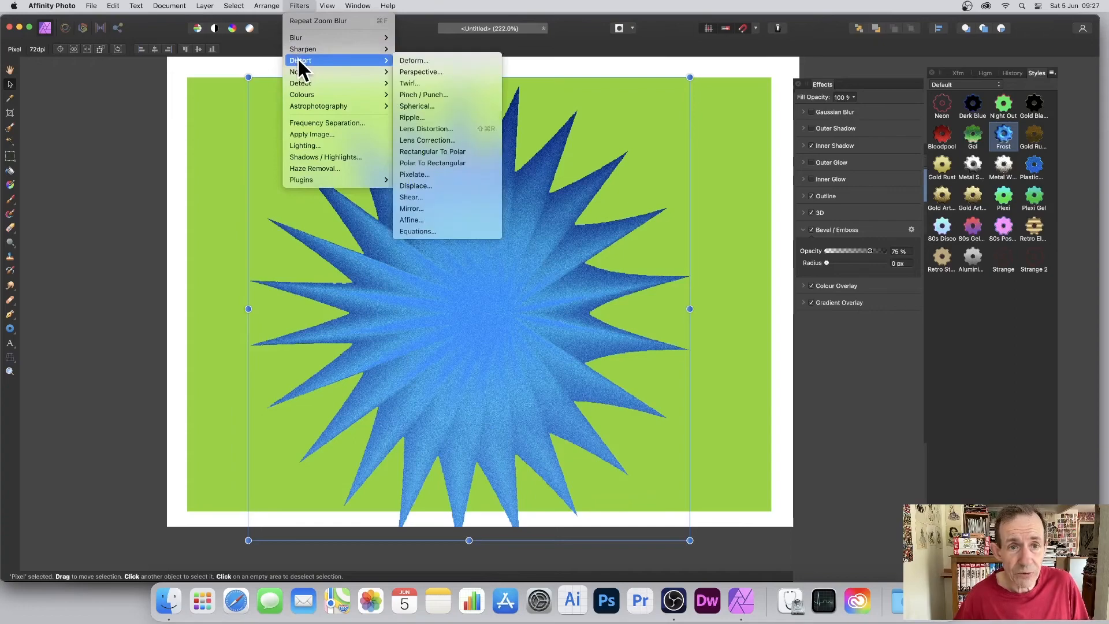
{"action": "left_click", "coordinate": [414, 59]}
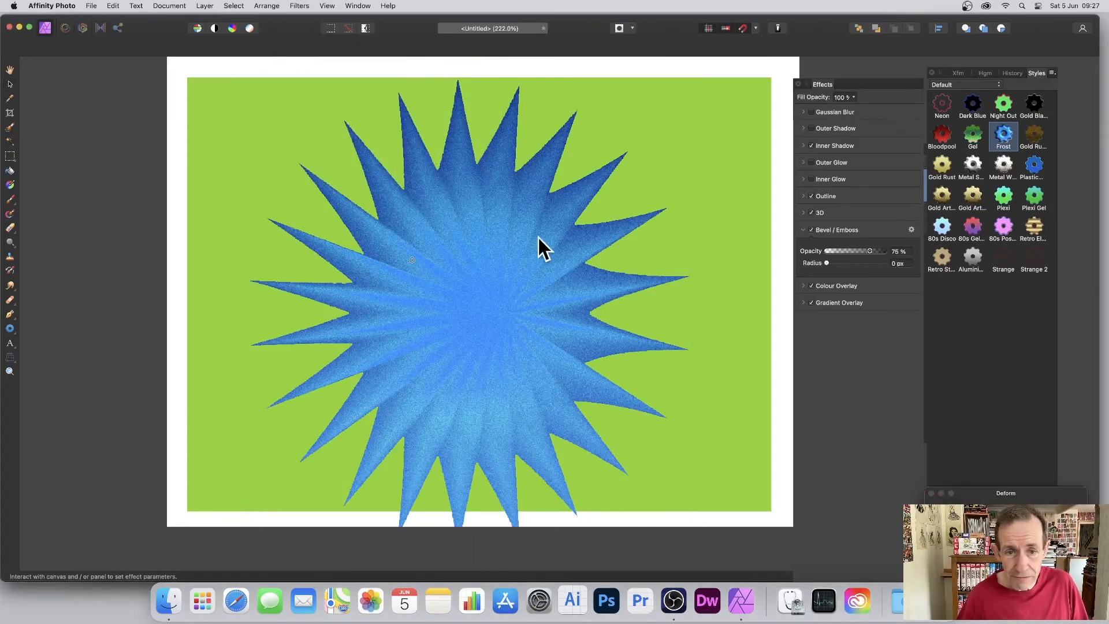
{"action": "left_click", "coordinate": [545, 334]}
{"action": "left_click", "coordinate": [407, 381]}
{"action": "left_click_drag", "start_coordinate": [545, 335], "coordinate": [732, 345]}
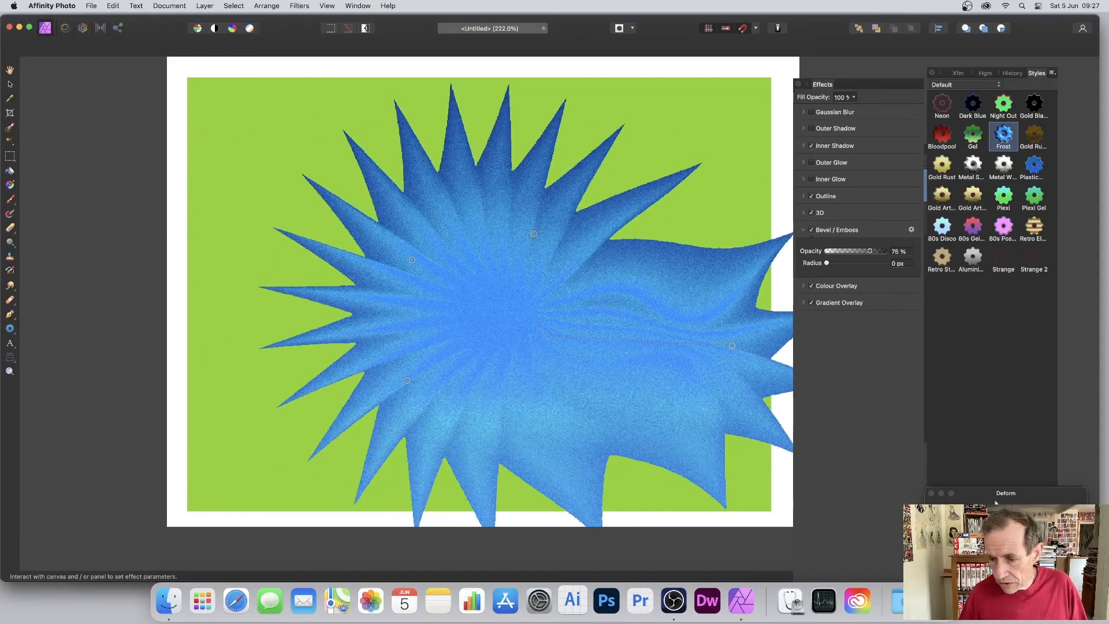
{"action": "left_click", "coordinate": [931, 493]}
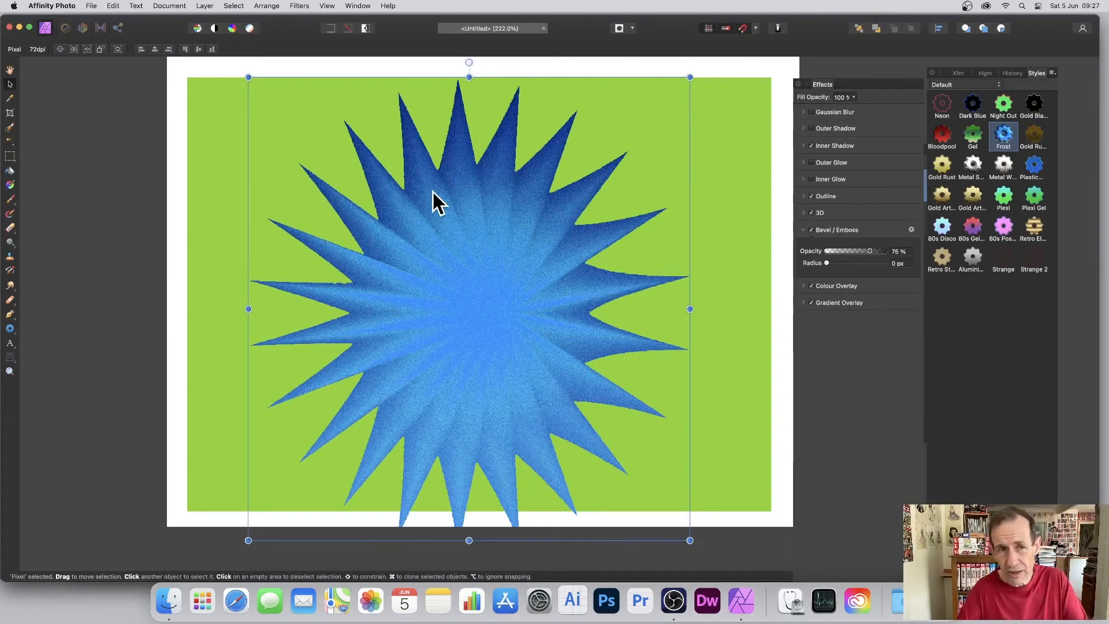
Step: Rasterise the blurred star layer without preserving its layer effects
{"action": "left_click", "coordinate": [203, 6]}
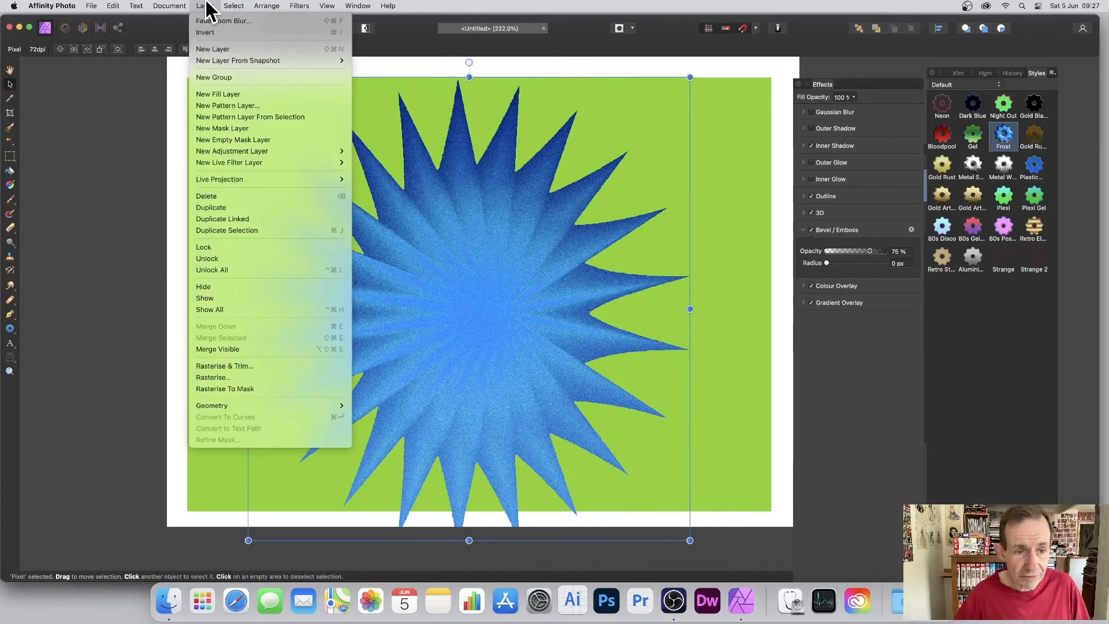
{"action": "left_click", "coordinate": [219, 377]}
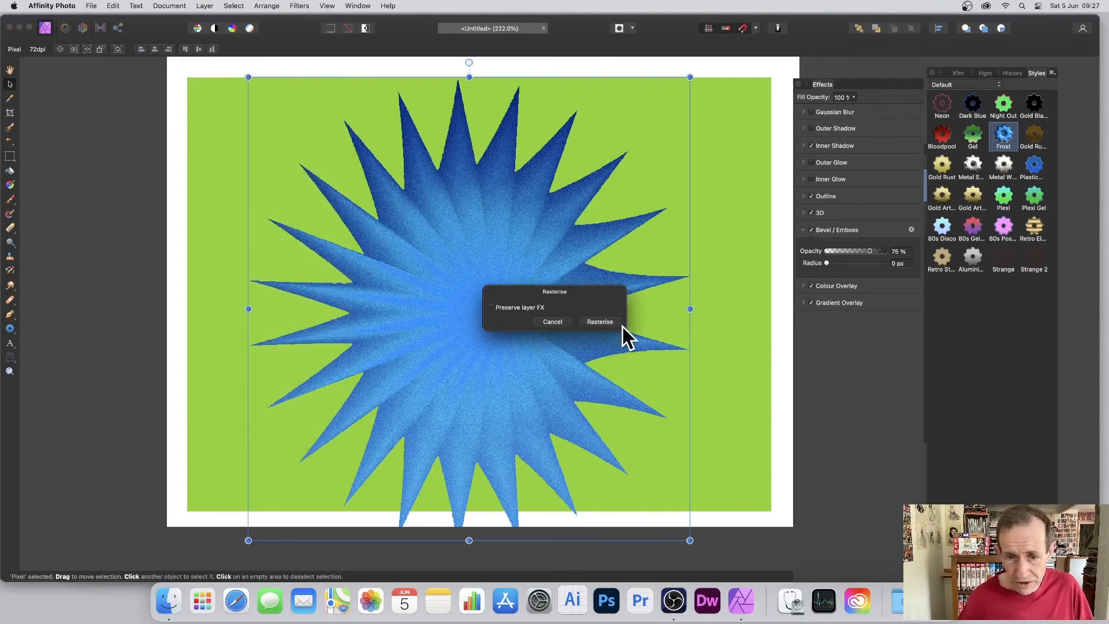
{"action": "left_click", "coordinate": [601, 321]}
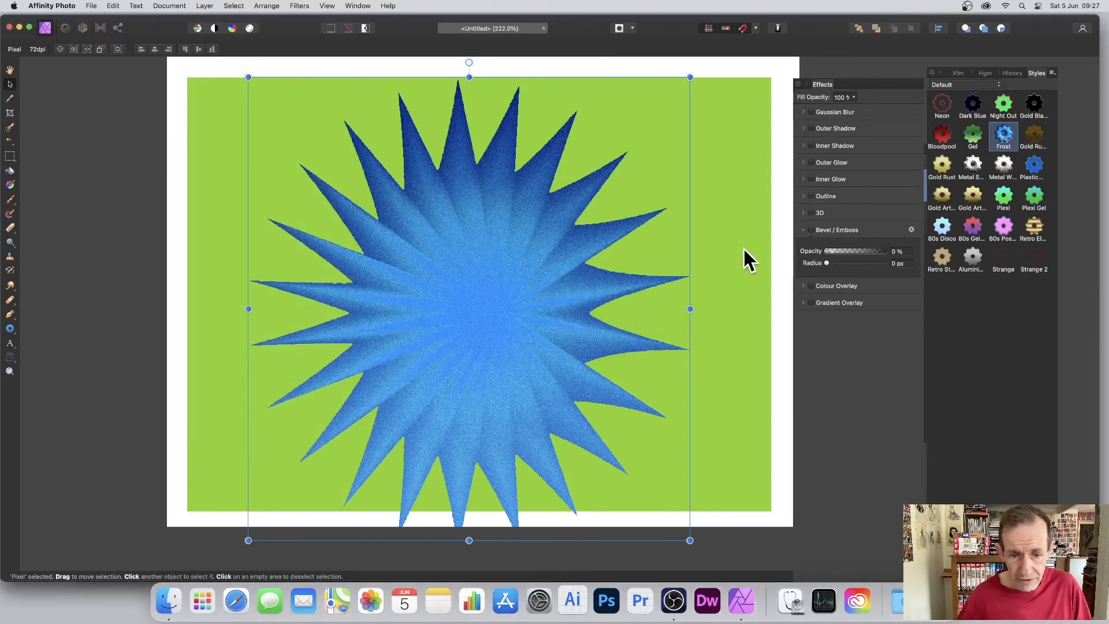
Step: Deform the rasterised star by pulling control points toward the upper left until its spikes twist into curved strands, and apply the filter
{"action": "left_click", "coordinate": [306, 4]}
{"action": "mouse_move", "coordinate": [301, 60]}
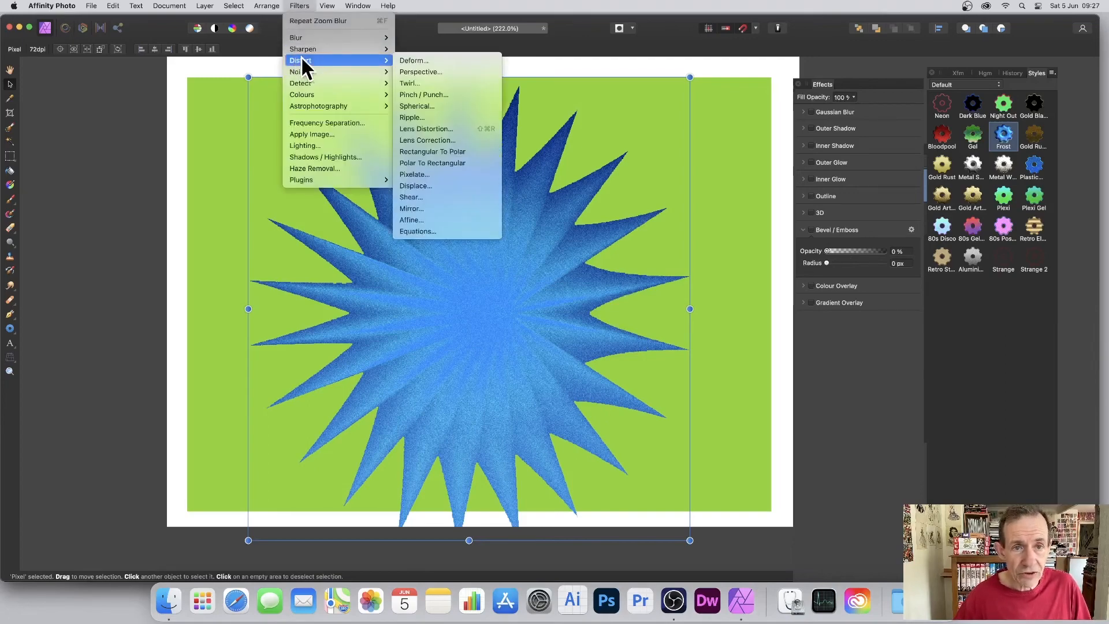
{"action": "left_click", "coordinate": [432, 57]}
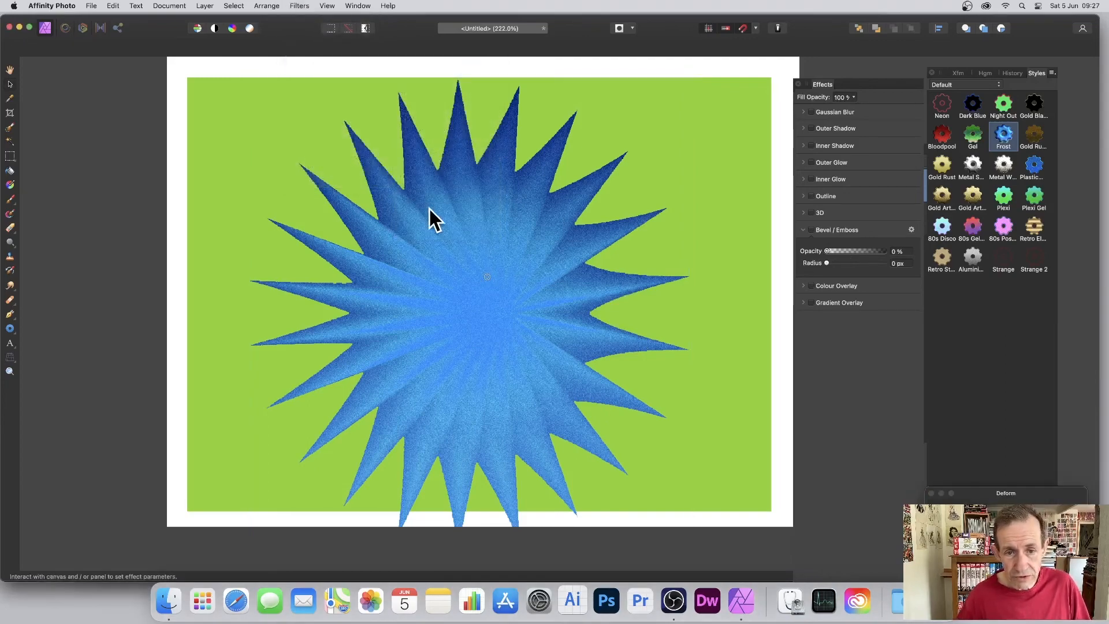
{"action": "mouse_move", "coordinate": [550, 364]}
{"action": "left_mouse_down"}
{"action": "mouse_move", "coordinate": [611, 243]}
{"action": "mouse_move", "coordinate": [667, 194]}
{"action": "mouse_move", "coordinate": [722, 173]}
{"action": "mouse_move", "coordinate": [261, 205]}
{"action": "mouse_move", "coordinate": [230, 223]}
{"action": "left_mouse_up"}
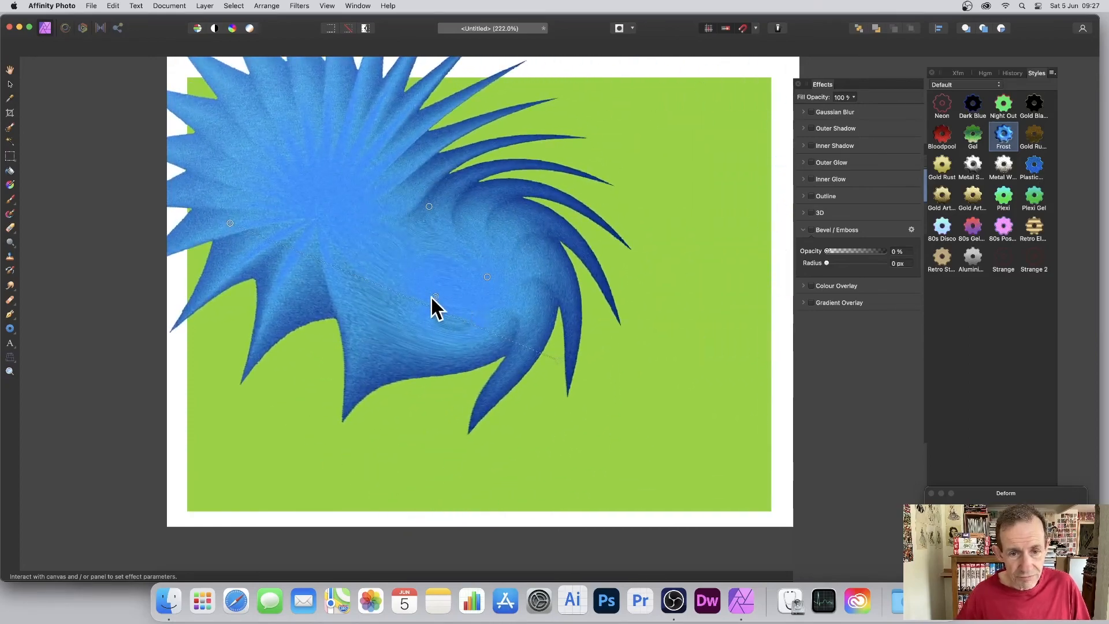
{"action": "mouse_move", "coordinate": [435, 299]}
{"action": "left_mouse_down"}
{"action": "mouse_move", "coordinate": [574, 408]}
{"action": "mouse_move", "coordinate": [817, 450]}
{"action": "mouse_move", "coordinate": [428, 352]}
{"action": "left_mouse_up"}
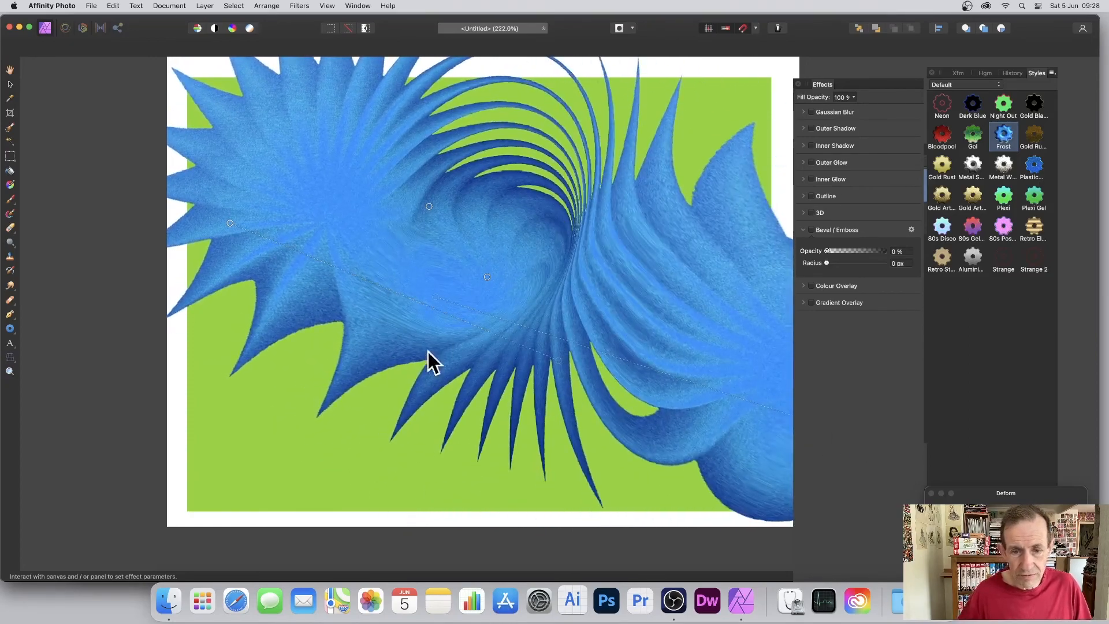
{"action": "mouse_move", "coordinate": [485, 276]}
{"action": "left_mouse_down"}
{"action": "mouse_move", "coordinate": [379, 325]}
{"action": "mouse_move", "coordinate": [149, 369]}
{"action": "mouse_move", "coordinate": [250, 360]}
{"action": "mouse_move", "coordinate": [475, 252]}
{"action": "mouse_move", "coordinate": [643, 254]}
{"action": "mouse_move", "coordinate": [698, 285]}
{"action": "mouse_move", "coordinate": [714, 316]}
{"action": "mouse_move", "coordinate": [633, 119]}
{"action": "mouse_move", "coordinate": [599, 85]}
{"action": "mouse_move", "coordinate": [451, 26]}
{"action": "mouse_move", "coordinate": [263, 65]}
{"action": "mouse_move", "coordinate": [339, 80]}
{"action": "mouse_move", "coordinate": [258, 157]}
{"action": "left_mouse_up"}
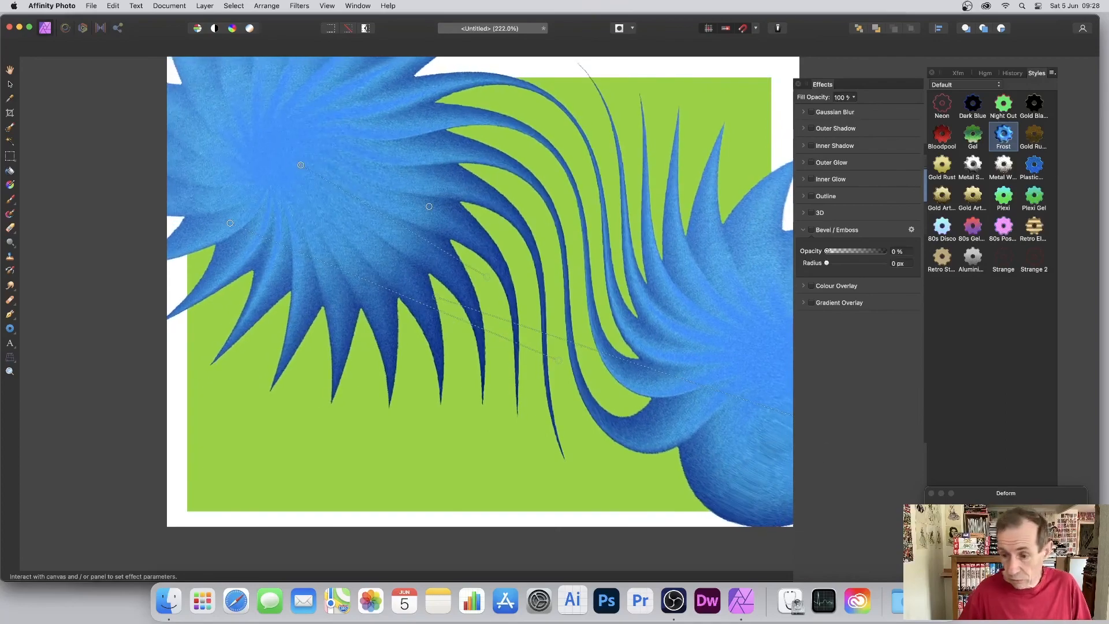
{"action": "left_click", "coordinate": [1056, 519]}
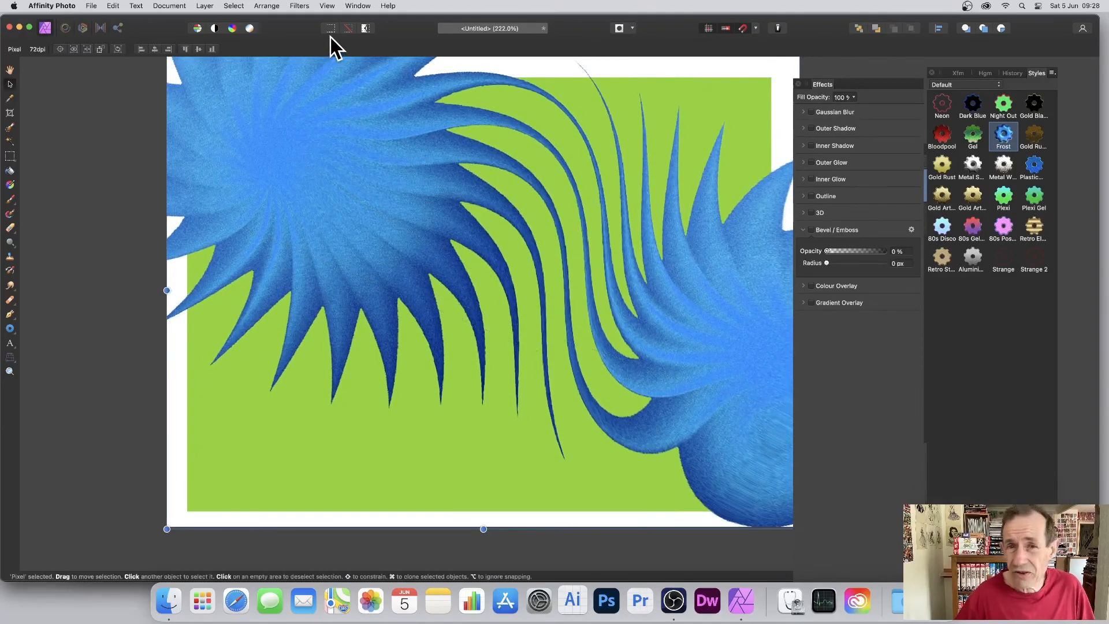
Step: Apply a Zoom Blur to the deformed star, placing the effect centre at the lower end of its curved strands
{"action": "left_click", "coordinate": [299, 6]}
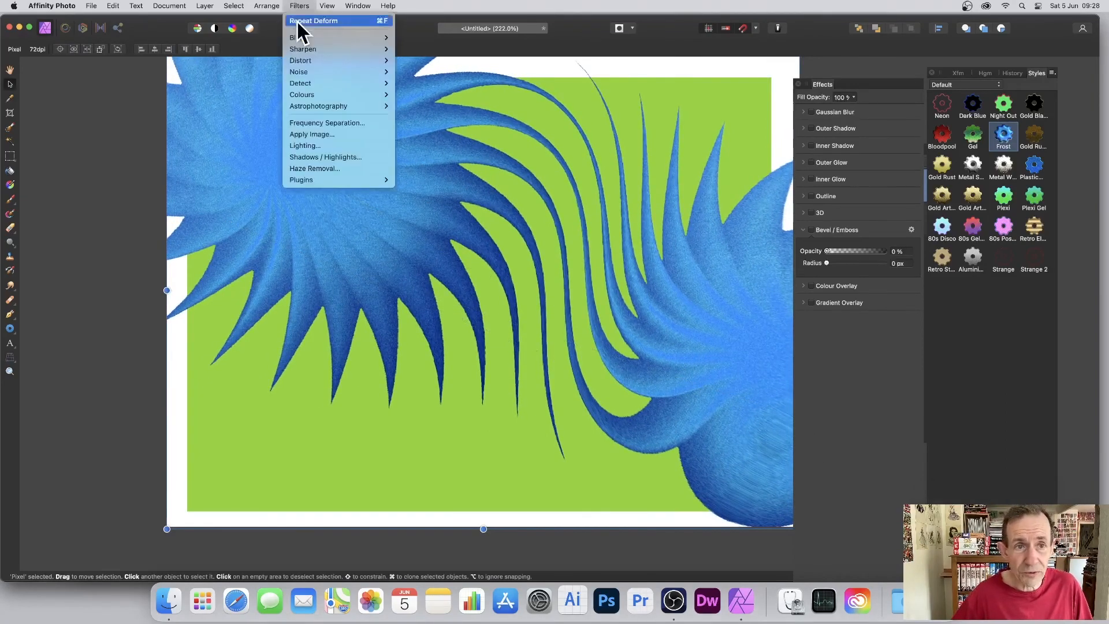
{"action": "mouse_move", "coordinate": [337, 40]}
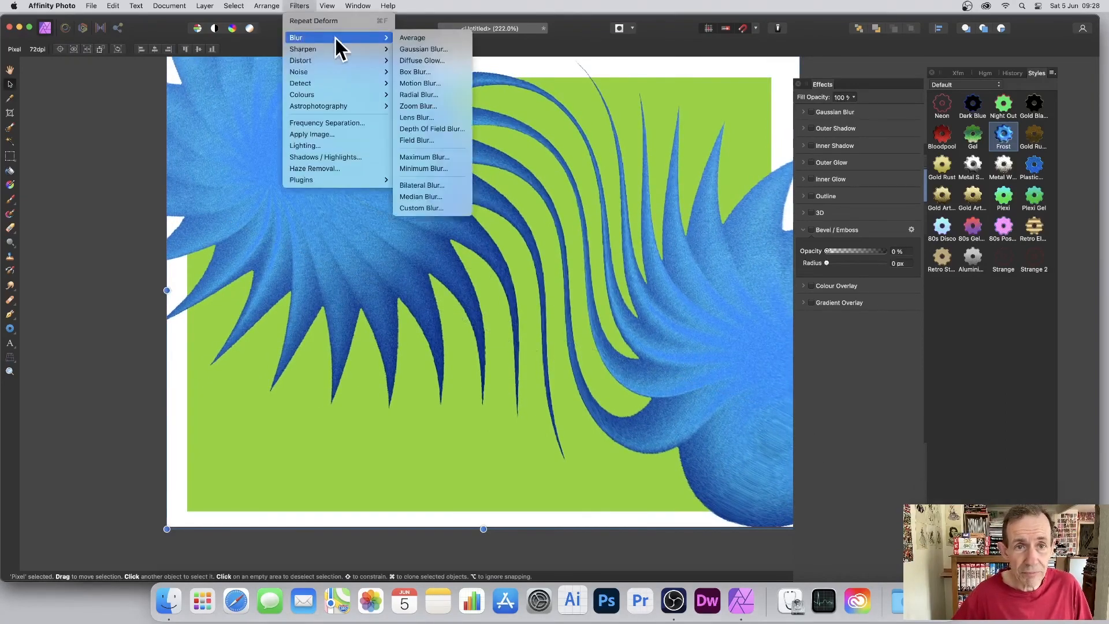
{"action": "left_click", "coordinate": [424, 106]}
{"action": "mouse_move", "coordinate": [496, 265]}
{"action": "left_mouse_down"}
{"action": "mouse_move", "coordinate": [282, 289]}
{"action": "mouse_move", "coordinate": [569, 347]}
{"action": "mouse_move", "coordinate": [623, 181]}
{"action": "mouse_move", "coordinate": [544, 168]}
{"action": "mouse_move", "coordinate": [587, 191]}
{"action": "mouse_move", "coordinate": [471, 269]}
{"action": "left_mouse_up"}
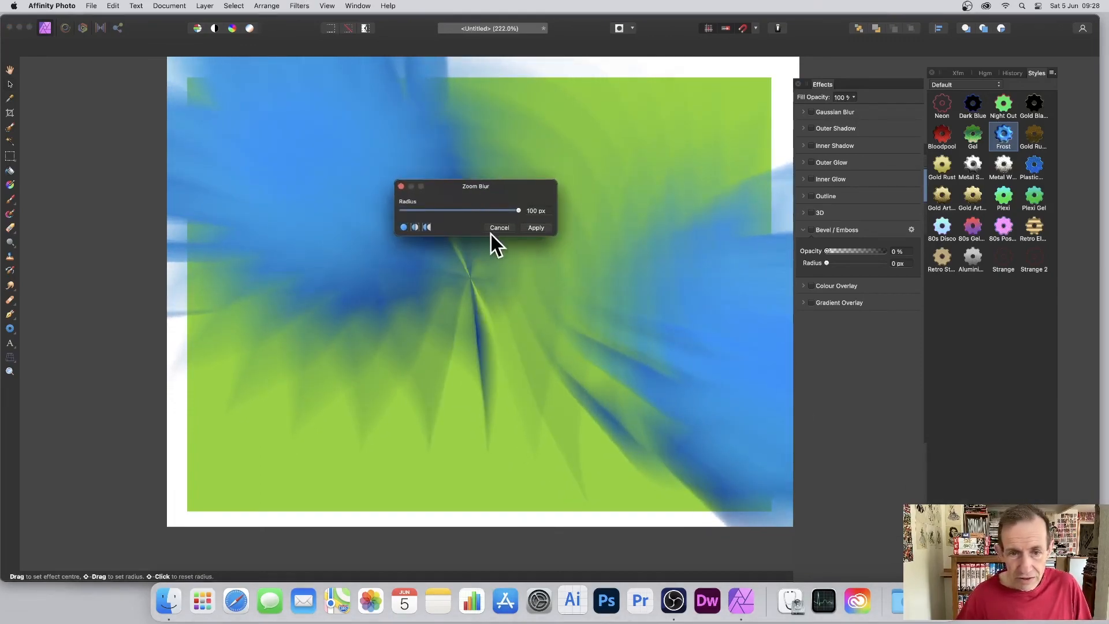
{"action": "left_click_drag", "start_coordinate": [518, 210], "coordinate": [501, 210]}
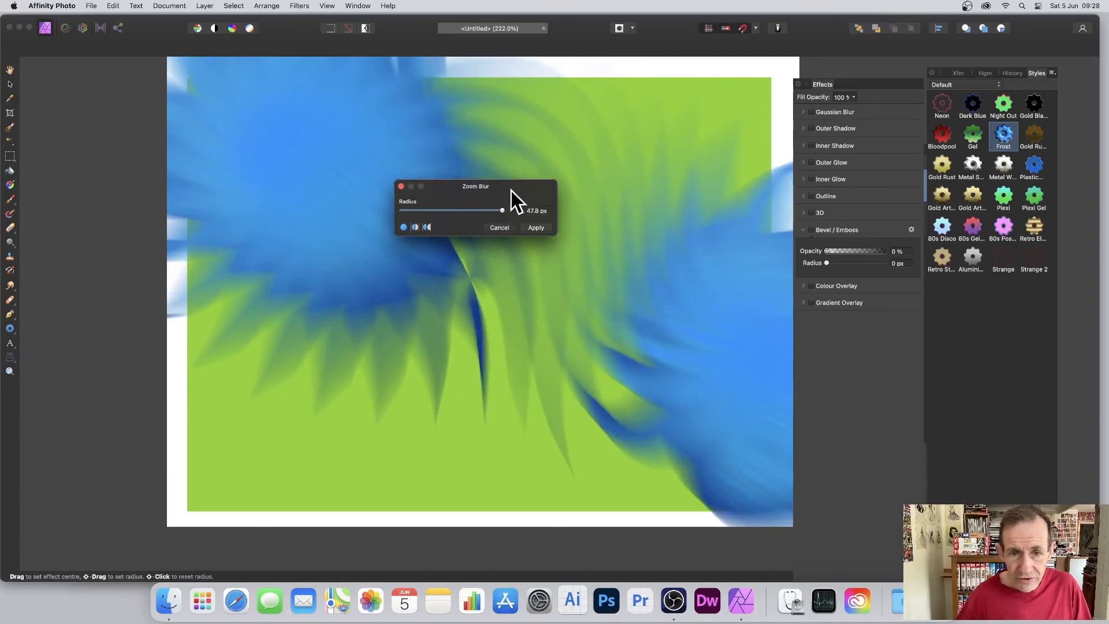
{"action": "left_click_drag", "start_coordinate": [502, 210], "coordinate": [519, 210]}
{"action": "left_click_drag", "start_coordinate": [492, 254], "coordinate": [605, 435]}
{"action": "left_click", "coordinate": [535, 227]}
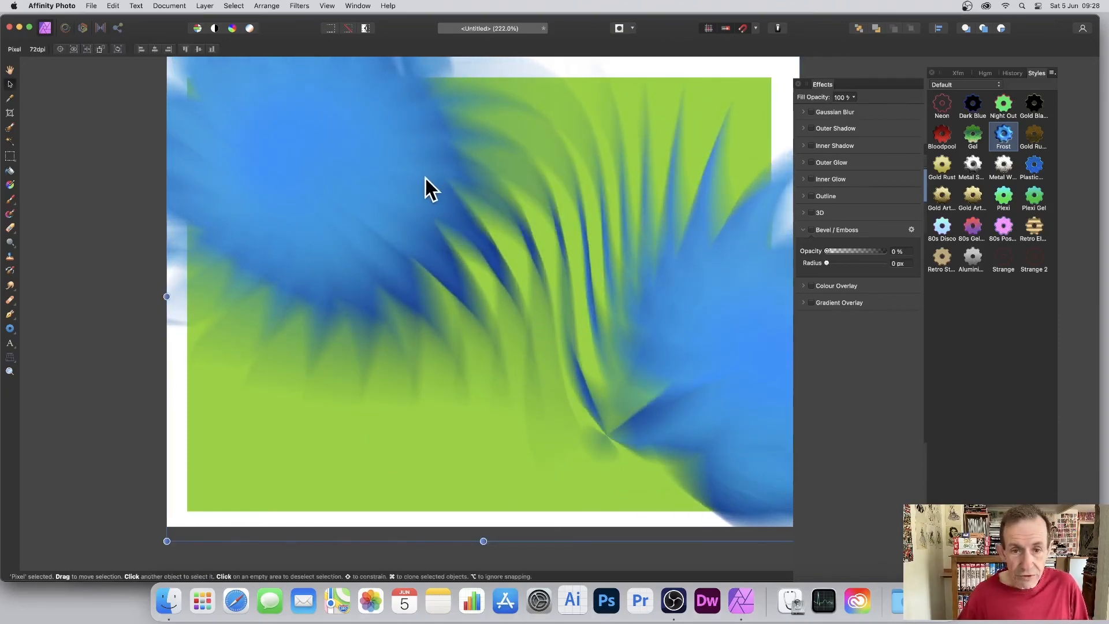
Step: Clone the blurred layer down and to the left, and rotate, reposition and stretch the copy so its strands cross the original's
{"action": "left_click_drag", "start_coordinate": [425, 178], "coordinate": [270, 235]}
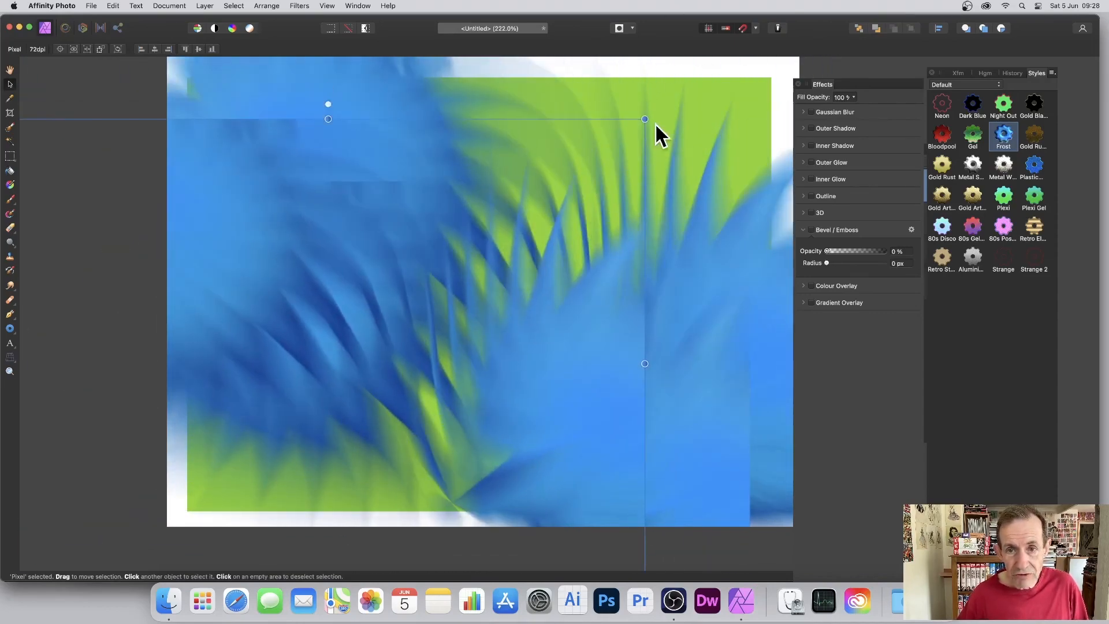
{"action": "left_click_drag", "start_coordinate": [651, 112], "coordinate": [570, 54]}
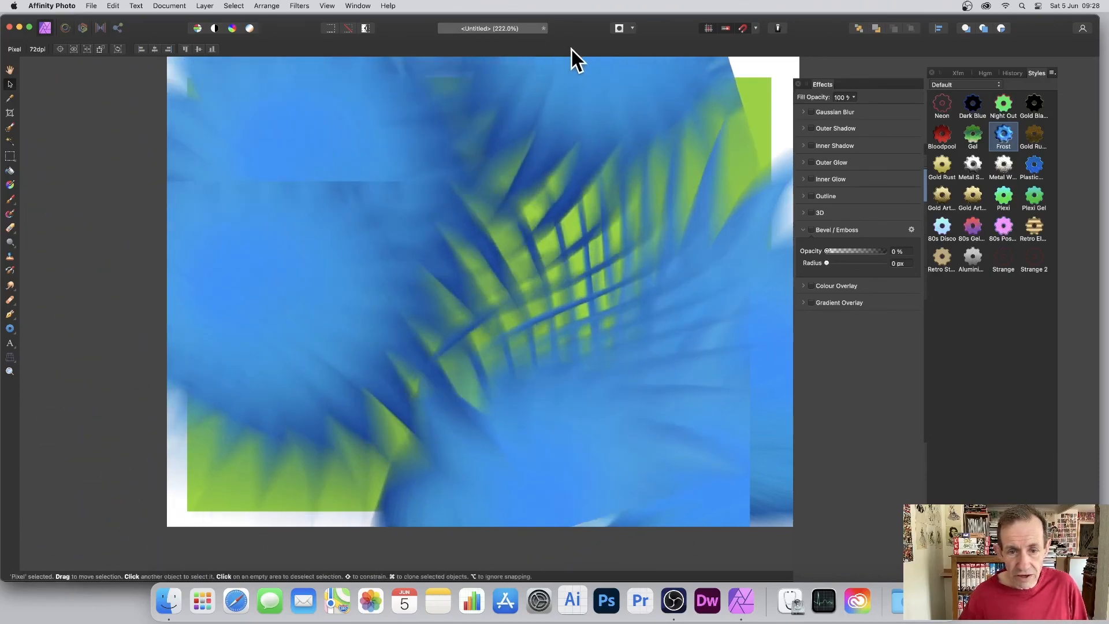
{"action": "left_click_drag", "start_coordinate": [286, 278], "coordinate": [70, 287]}
{"action": "left_click_drag", "start_coordinate": [780, 131], "coordinate": [792, 122]}
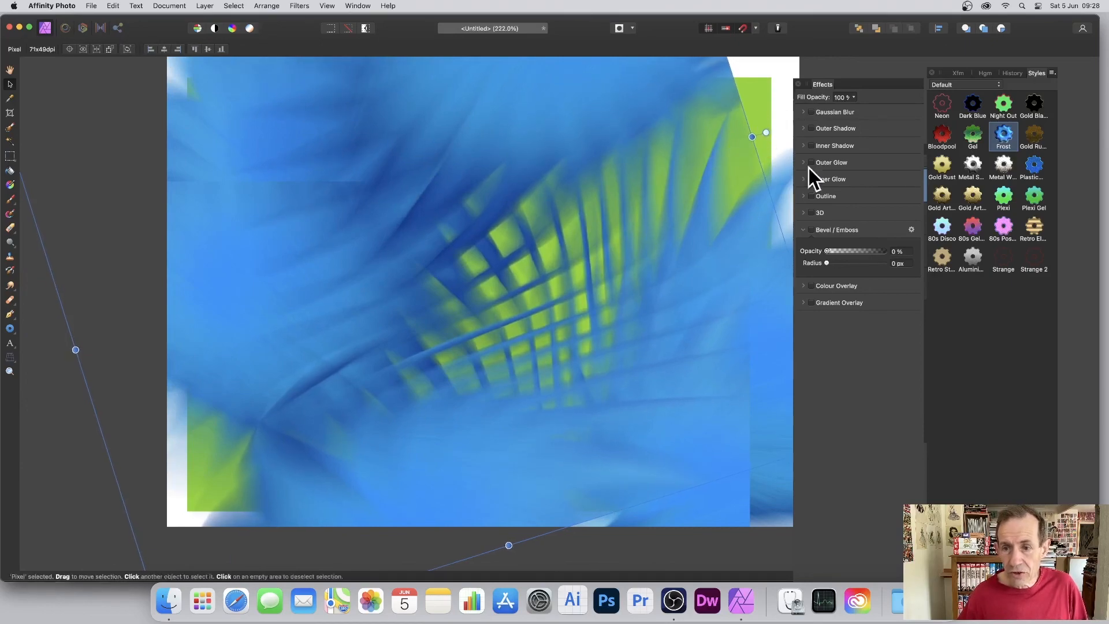